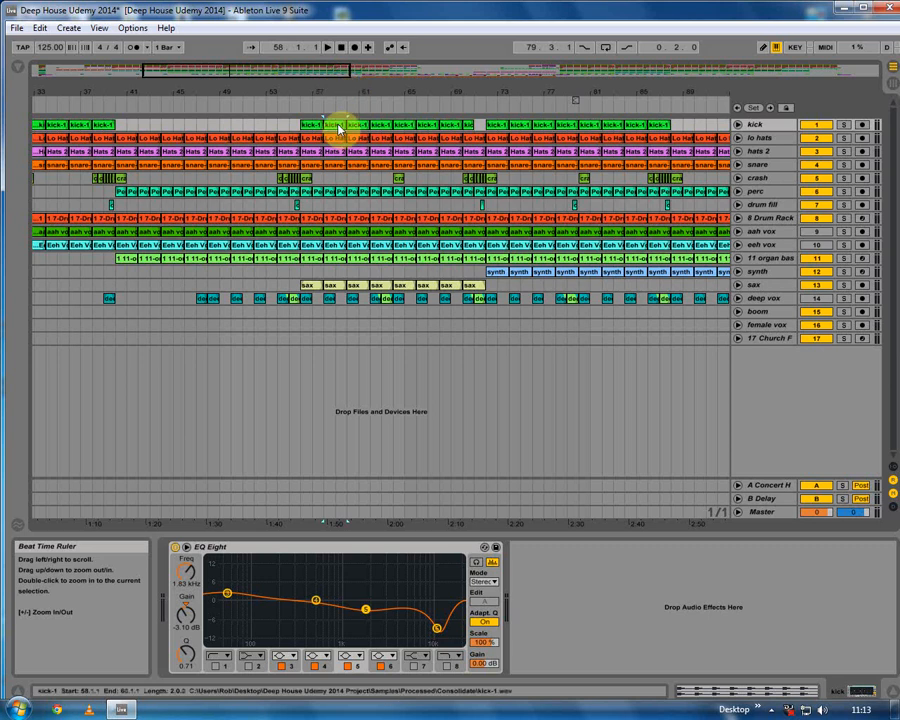
Loop playback over bars 58 to 60, solo the sax track and listen to it.
left_click(352, 281)
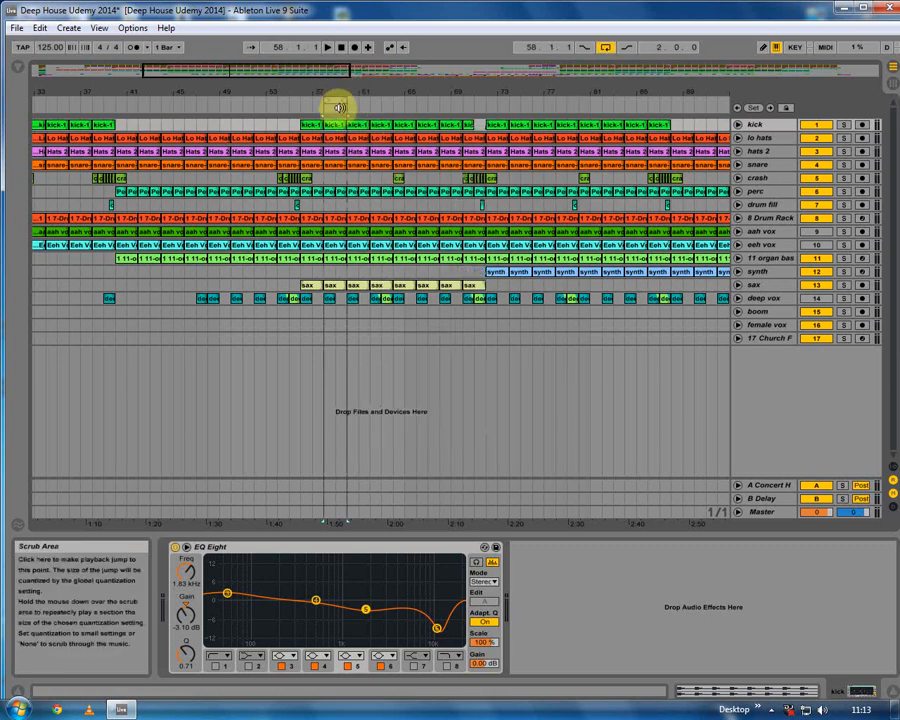
left_click(336, 287)
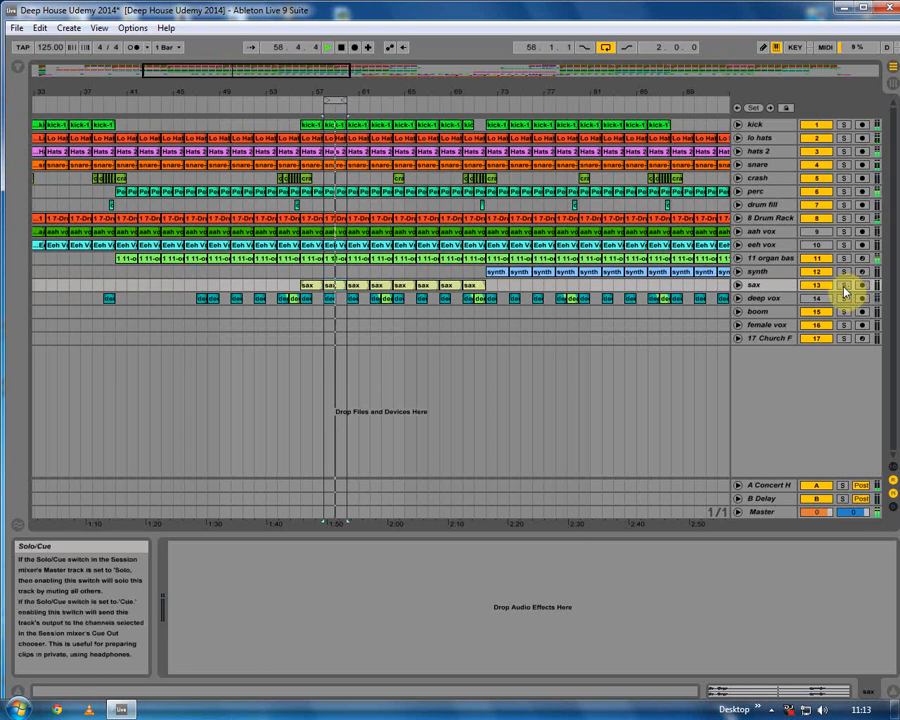
left_click(843, 288)
left_click(768, 287)
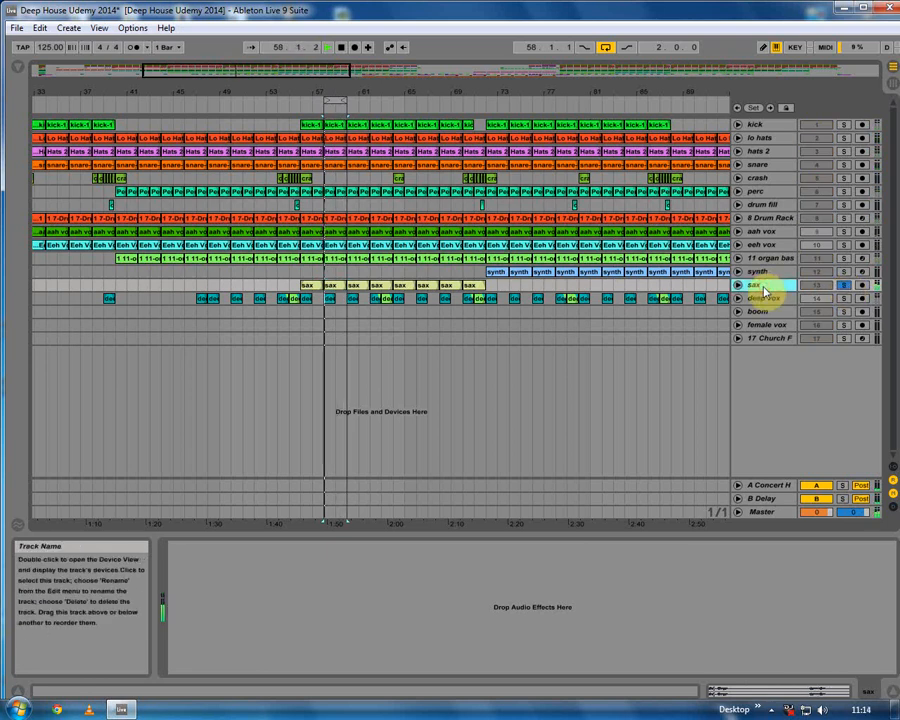
left_click(701, 589)
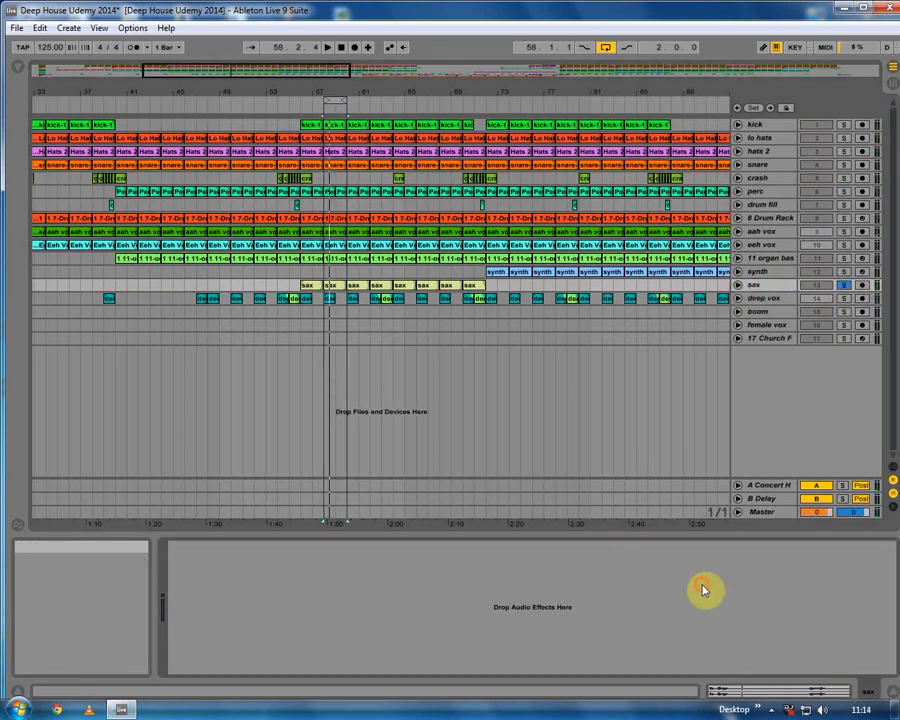
In Session View, raise the sax track's B Delay send and play the loop.
left_click(894, 82)
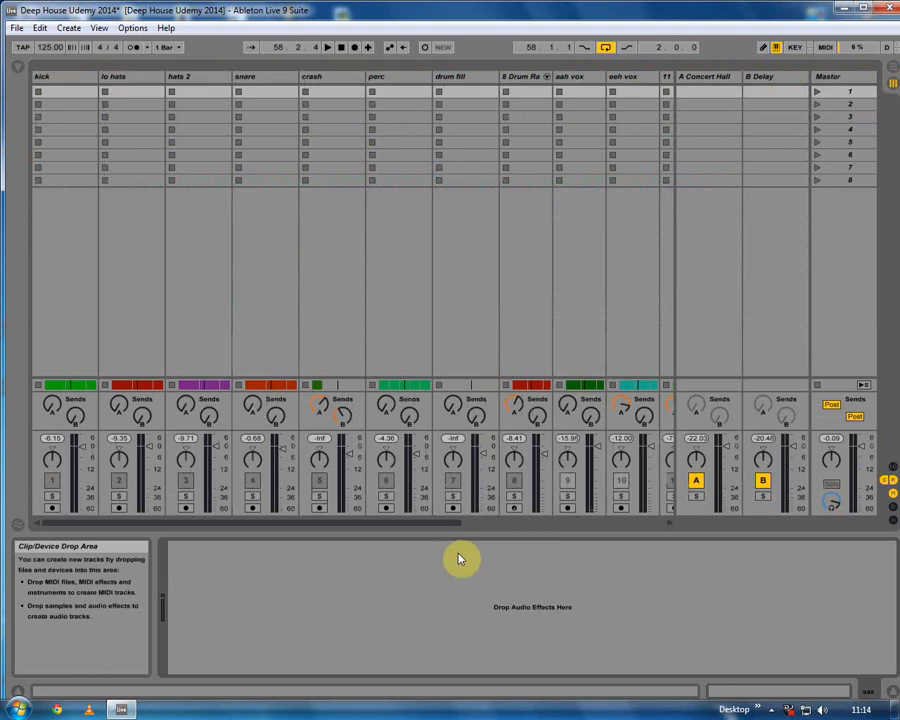
left_click_drag(426, 524, 643, 522)
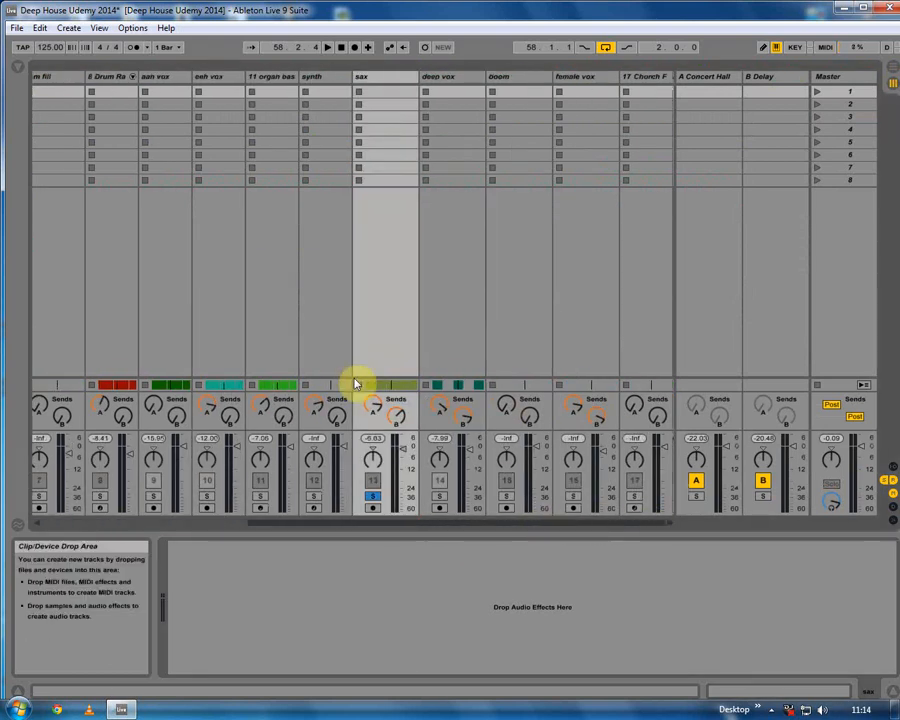
left_click_drag(395, 416, 395, 424)
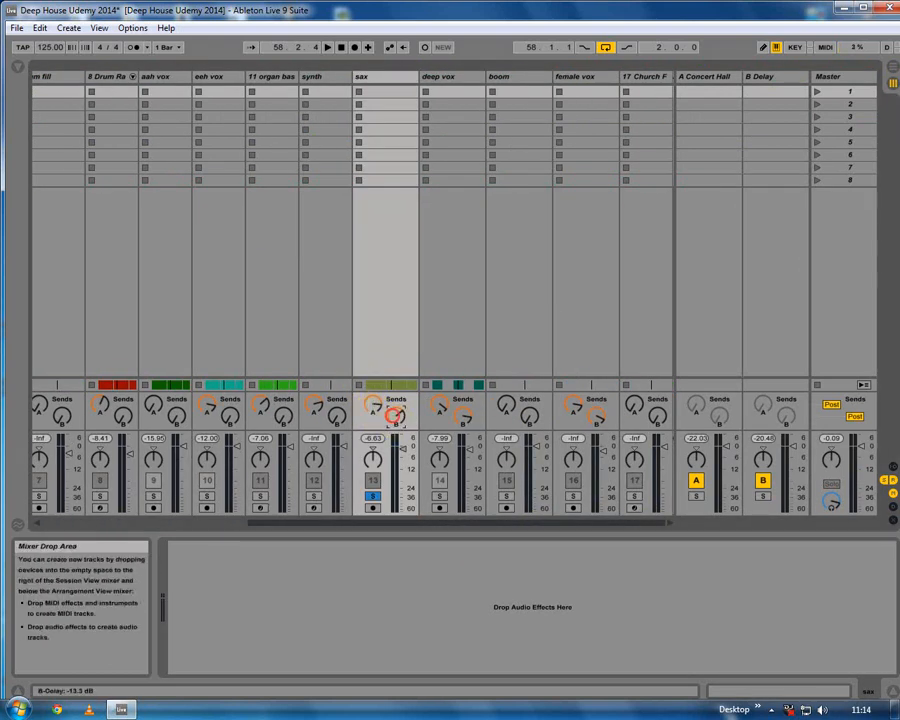
key("space")
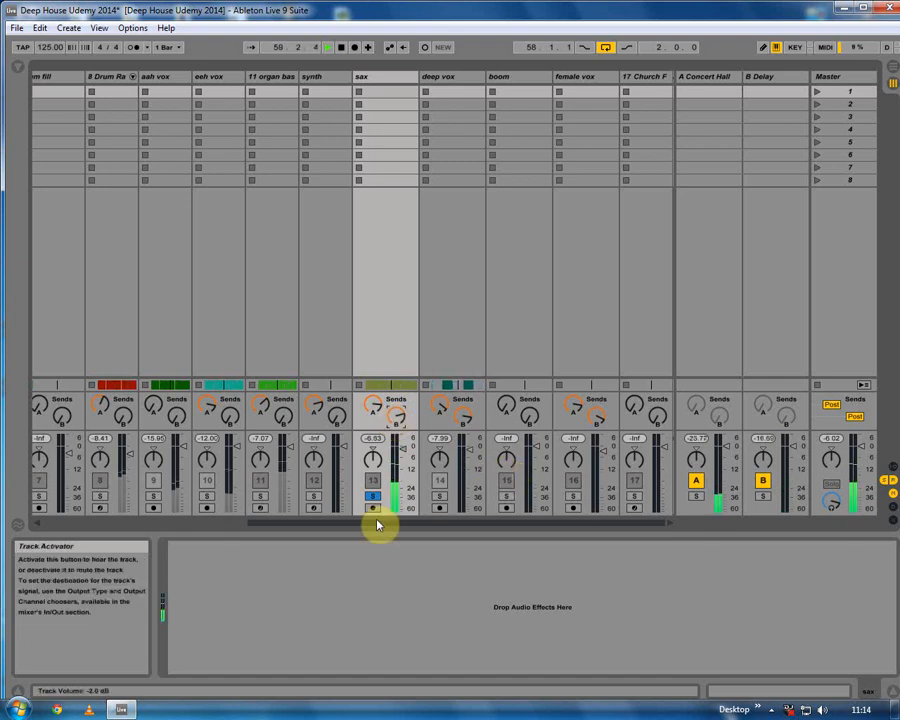
Add EQ Eight to the sax track and boost band 6 by about 8.06 dB at 8.51 kHz.
left_click_drag(326, 522, 140, 516)
left_click(18, 67)
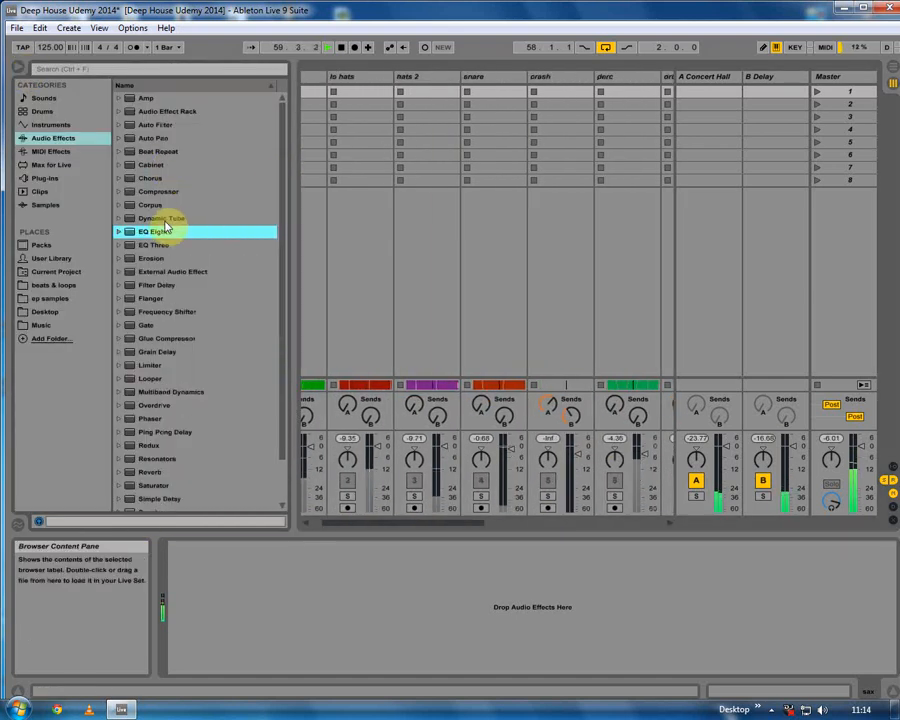
left_click_drag(152, 232, 311, 387)
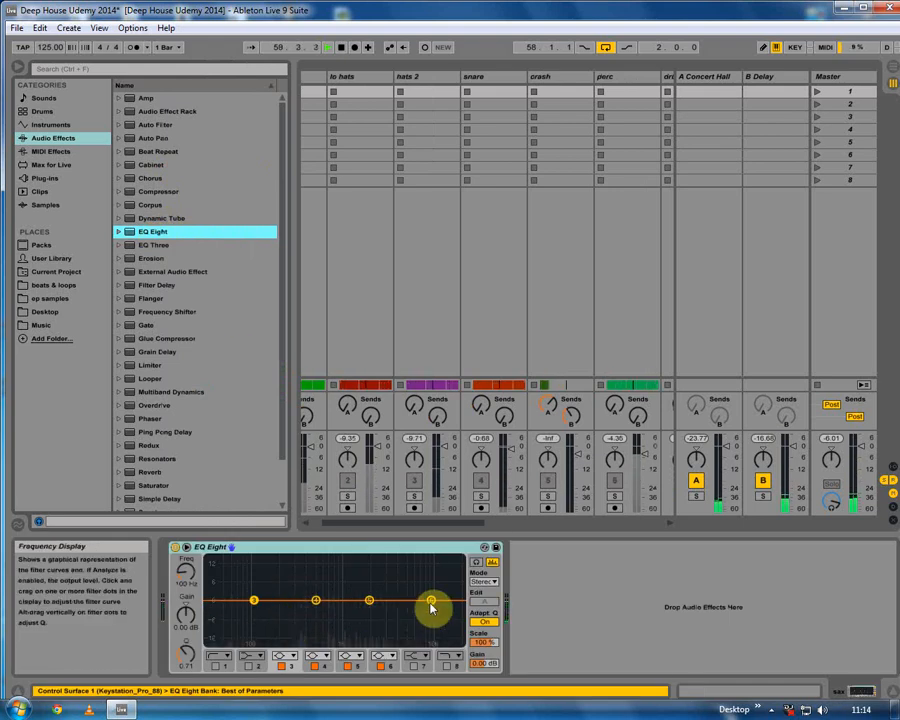
mouse_move(431, 600)
left_mouse_down()
mouse_move(436, 575)
mouse_move(425, 578)
left_mouse_up()
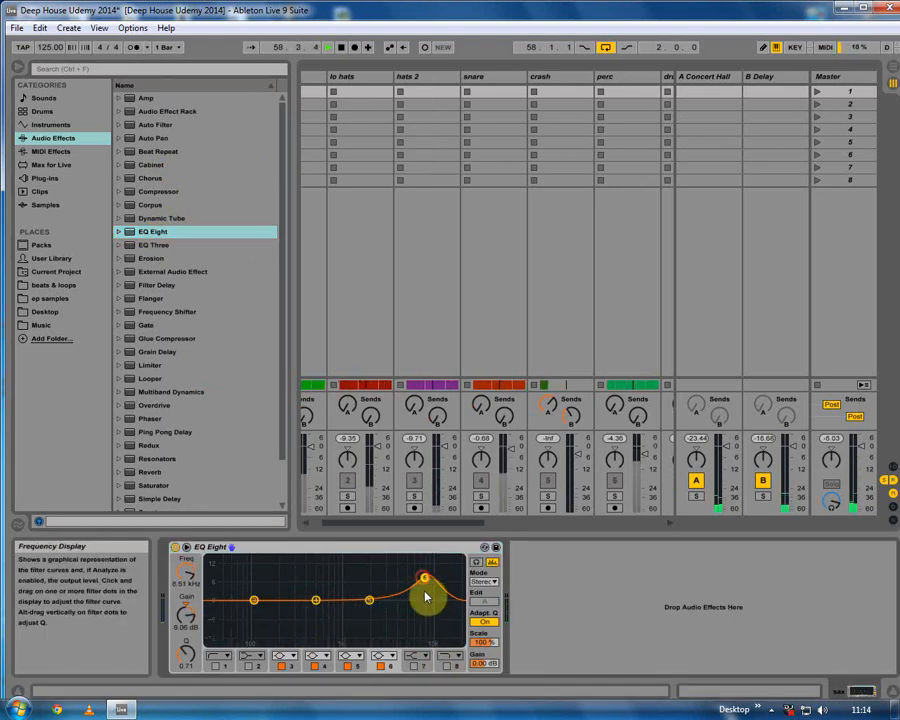
Enable the sax EQ's band 1 low cut with a Q of about 0.31, and set band 6 to about 9.84 kHz and 6.07 dB.
left_click(888, 66)
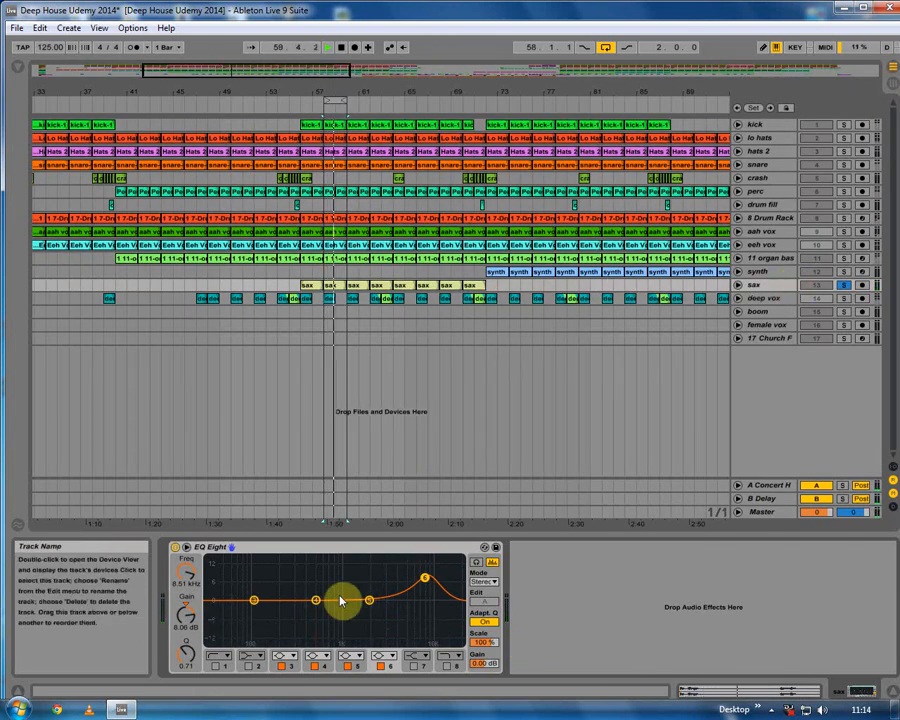
left_click(216, 666)
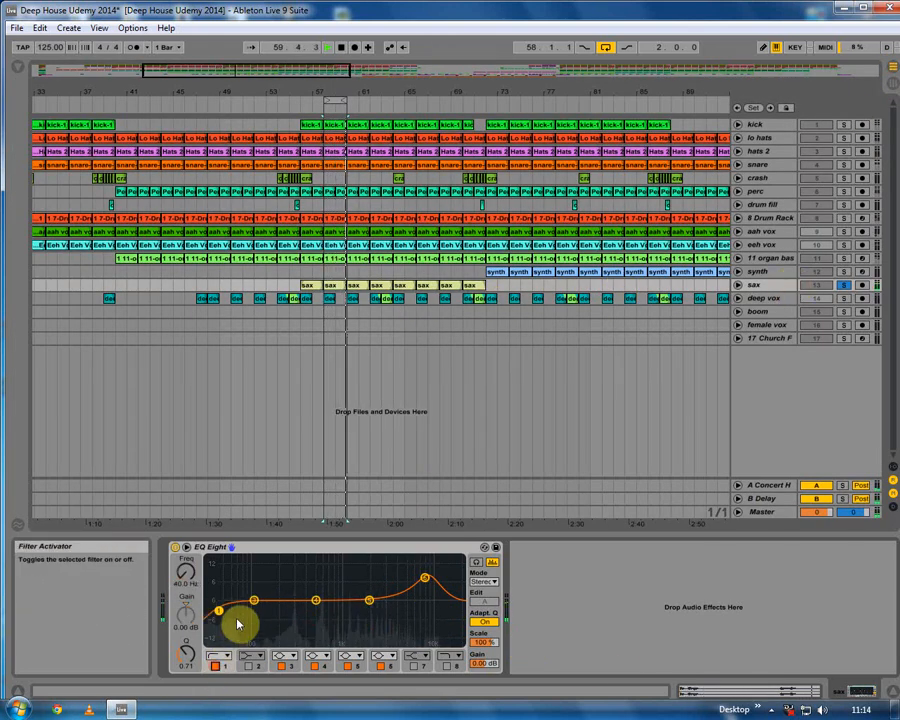
left_click_drag(219, 612, 219, 622)
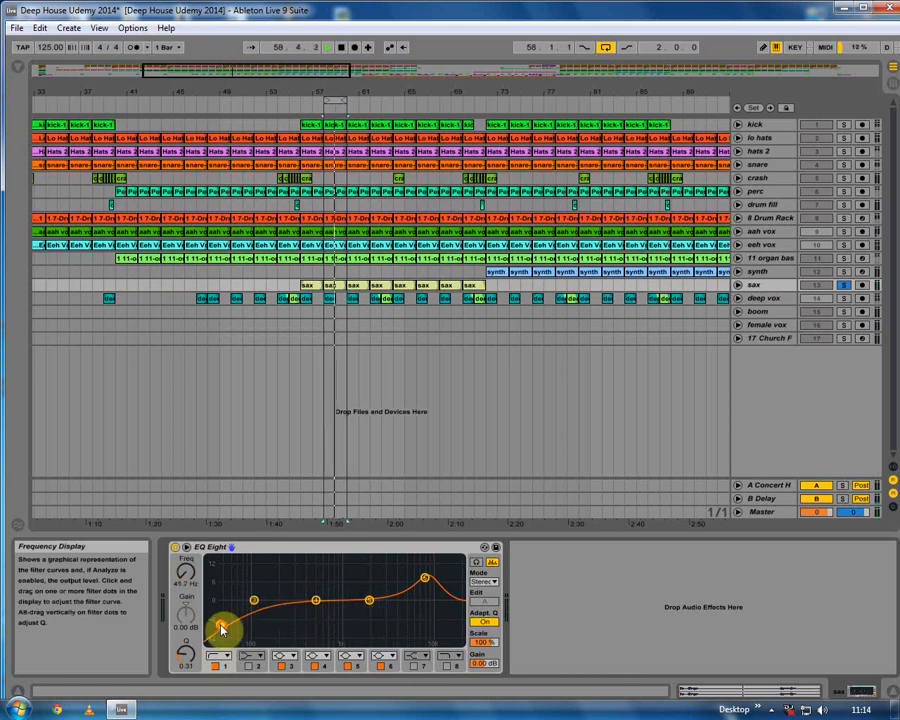
left_click_drag(425, 578, 430, 582)
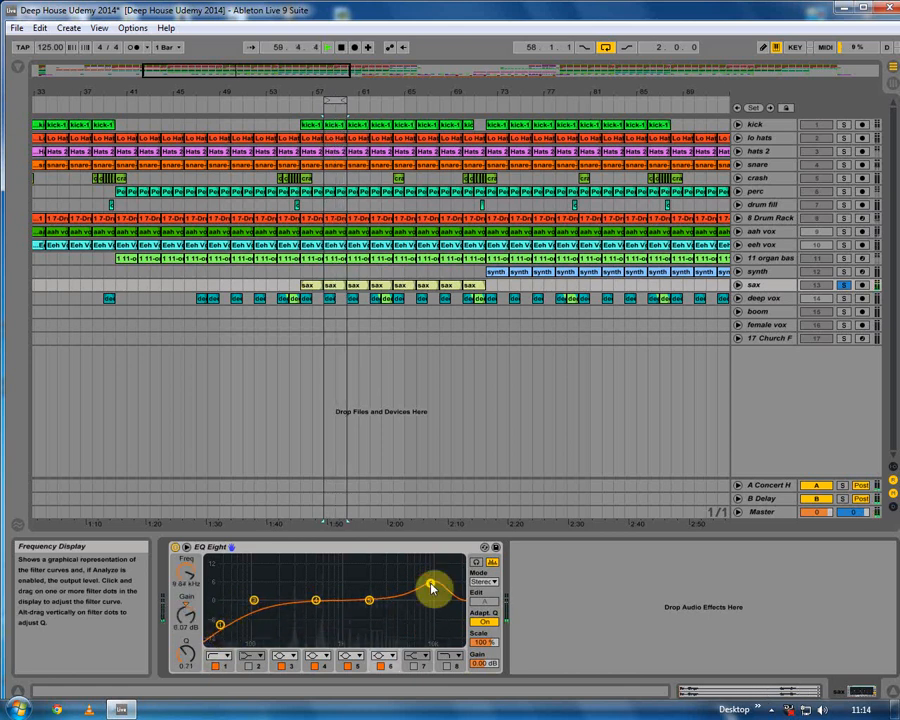
Solo kick, perc and organ bass alongside the sax, and boost the sax EQ's band 5 by about 4.59 dB at 2.79 kHz.
left_click(845, 260, "ctrl")
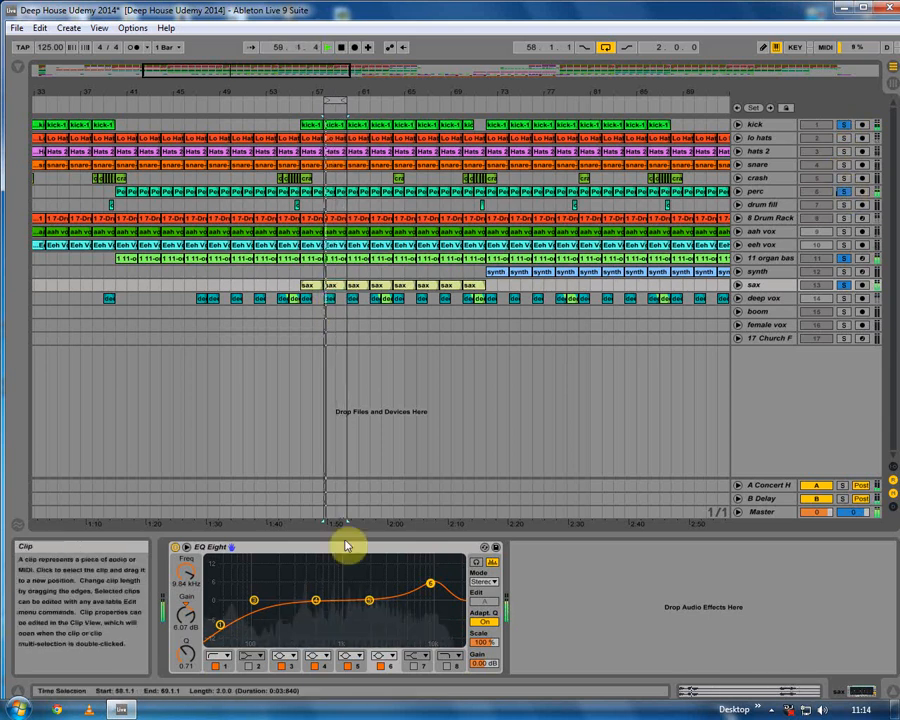
mouse_move(368, 599)
left_mouse_down()
mouse_move(372, 578)
mouse_move(390, 574)
mouse_move(376, 589)
mouse_move(383, 591)
left_mouse_up()
left_click(383, 592)
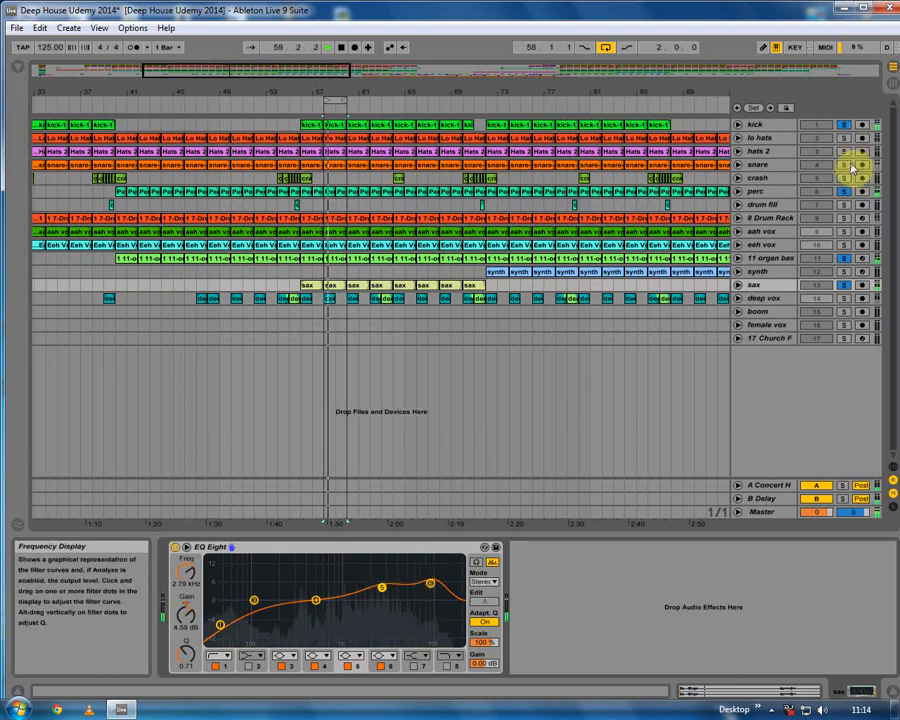
Clear the solos, set the sax track's volume to about -4.0 dB in the mixer, and return to Arrangement View.
left_click(840, 193)
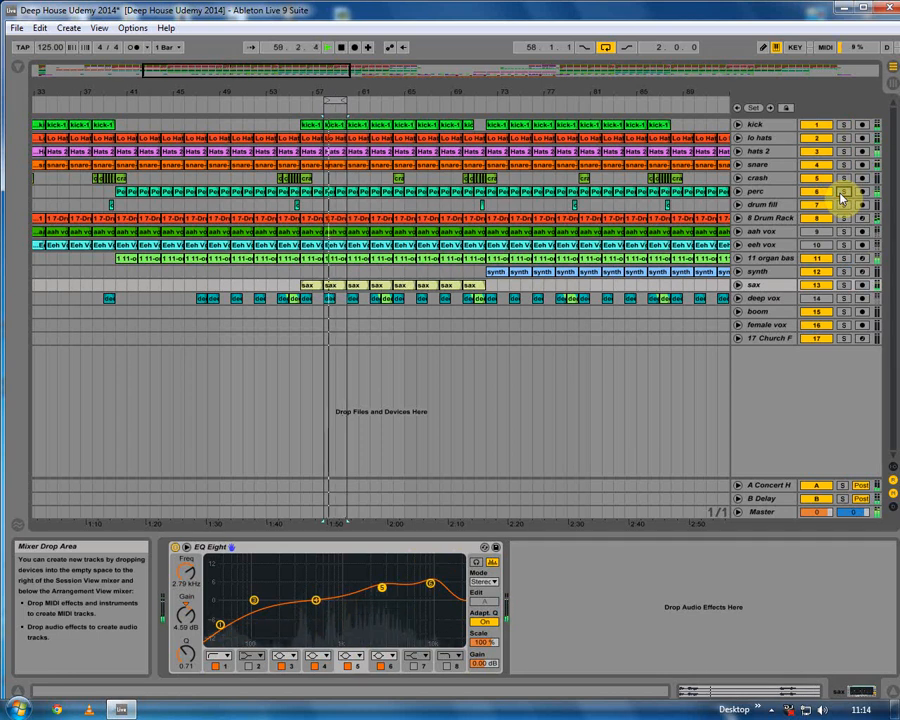
left_click(884, 72)
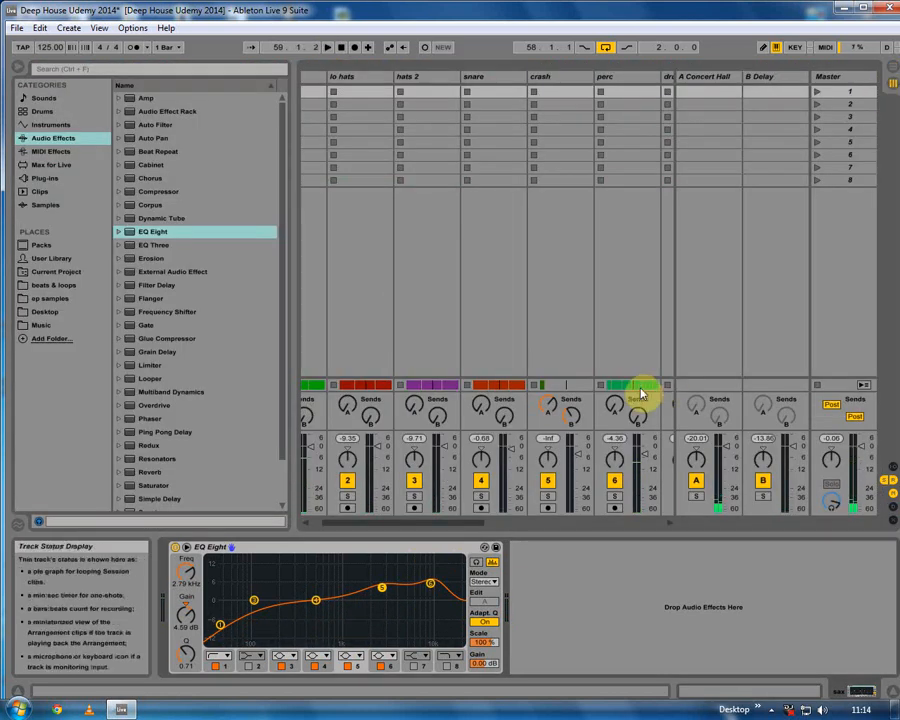
left_click_drag(291, 245, 228, 247)
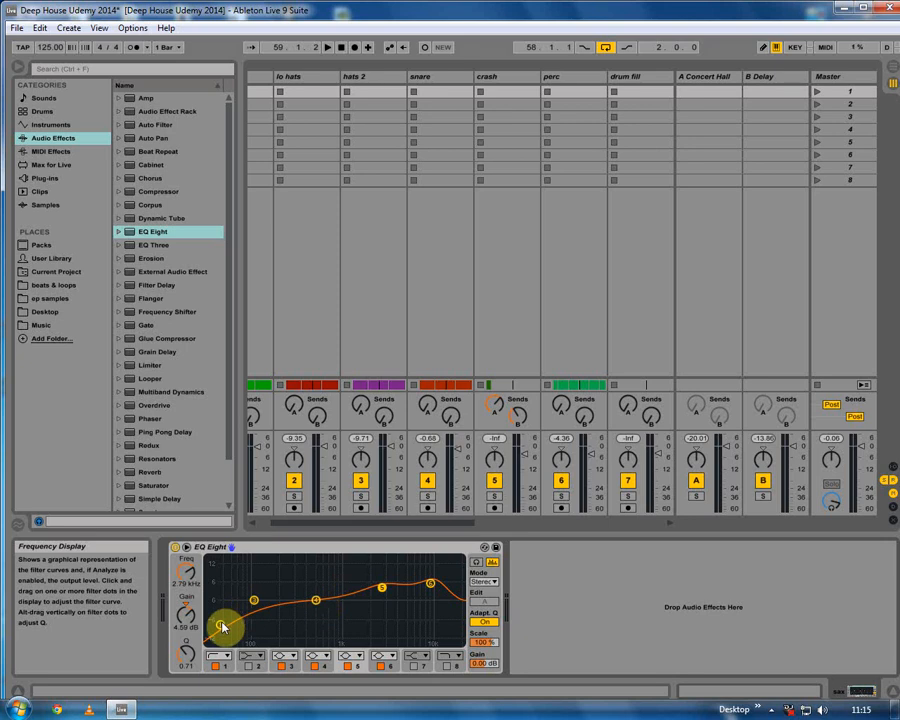
left_click_drag(450, 528, 586, 528)
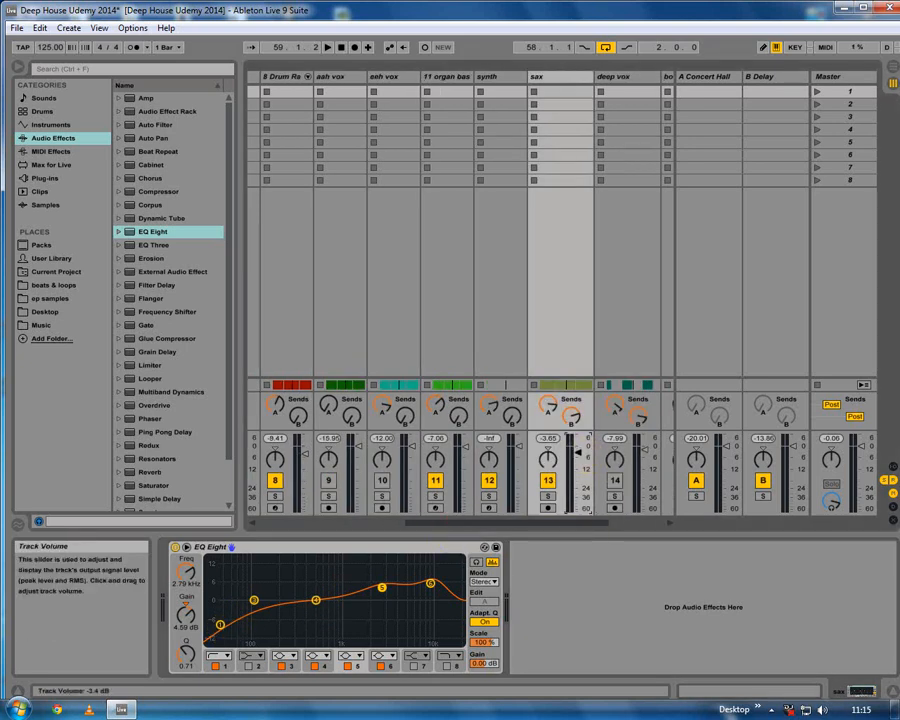
key("space")
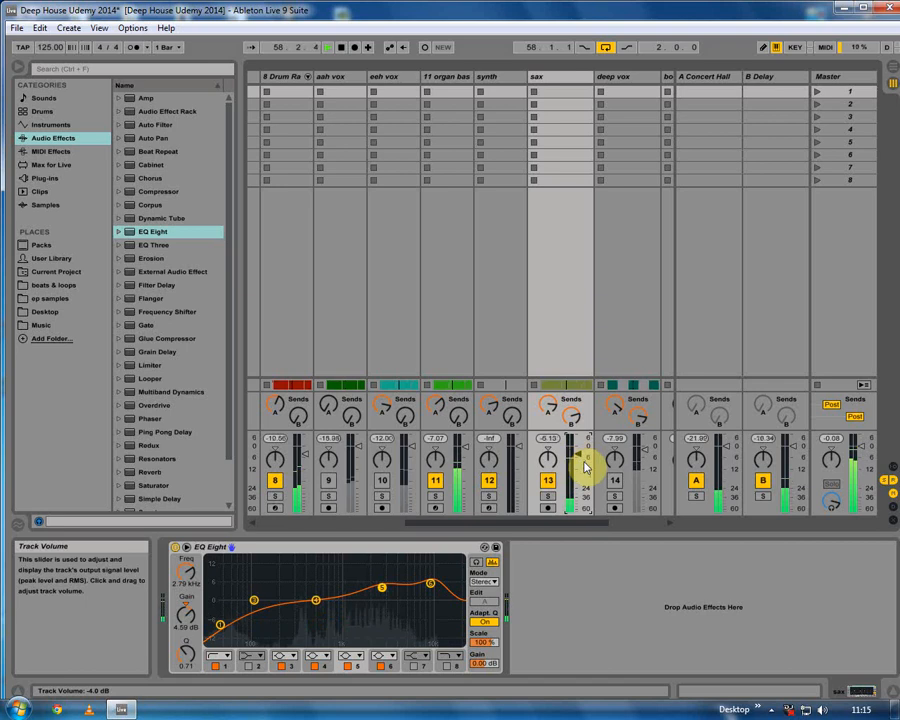
left_click(893, 78)
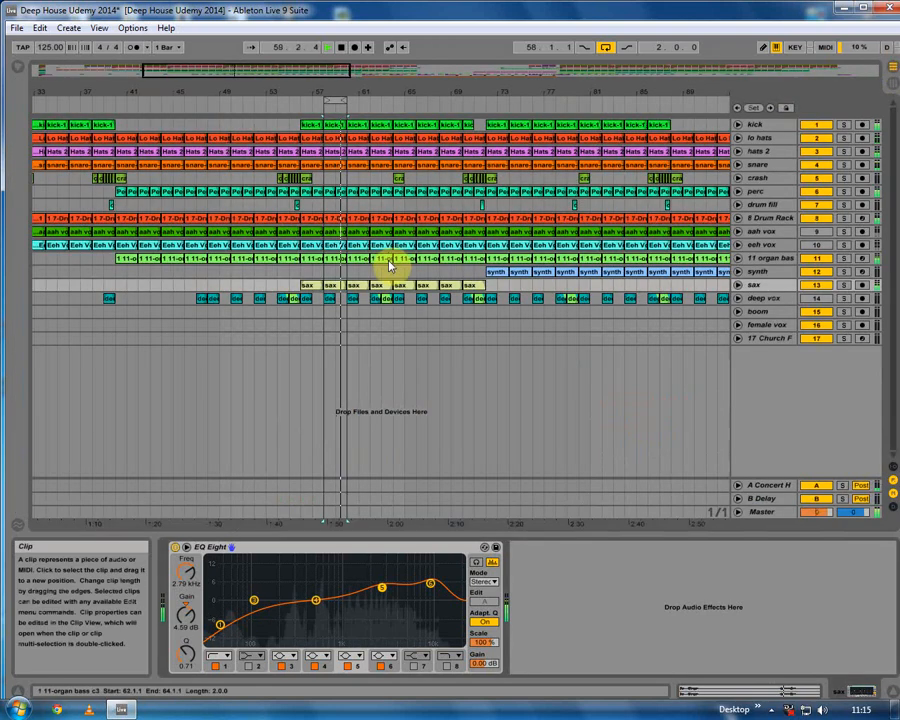
Maximize the window and solo the aah vox and kick tracks together.
left_click(862, 7)
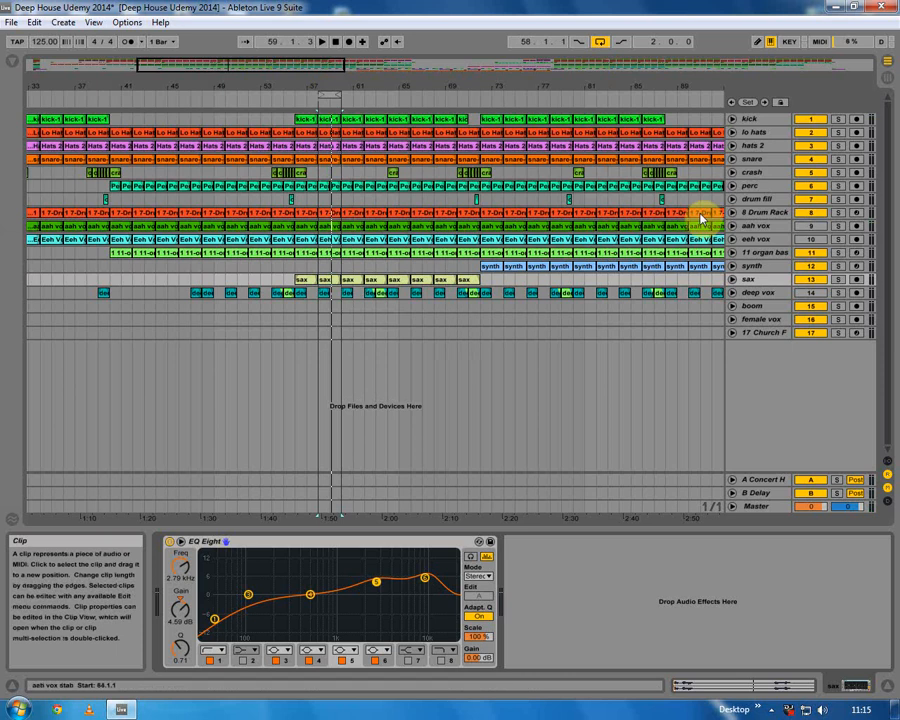
left_click(837, 226)
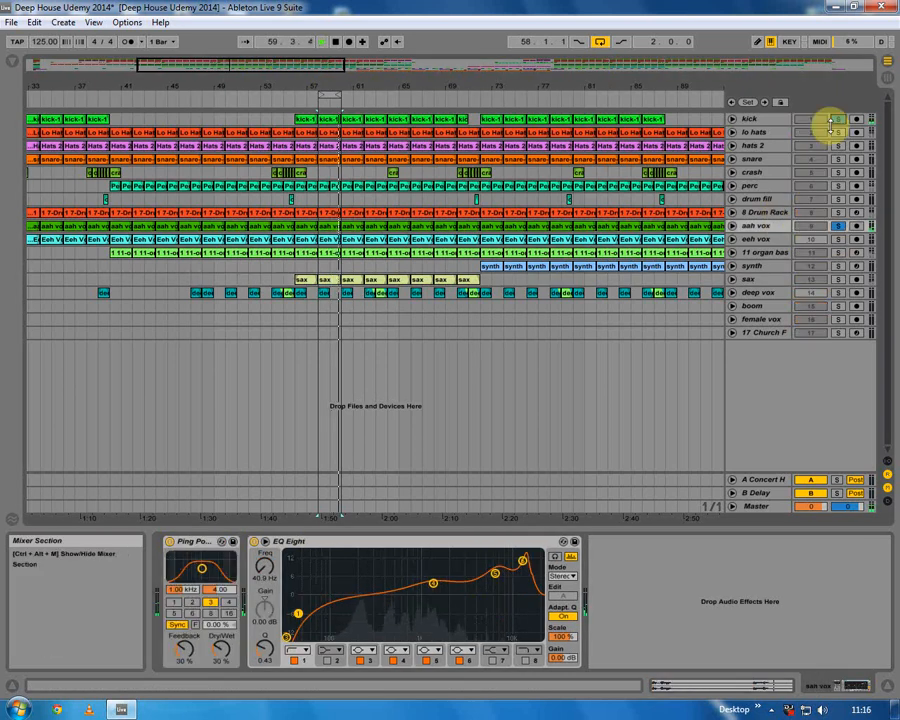
left_click(836, 119)
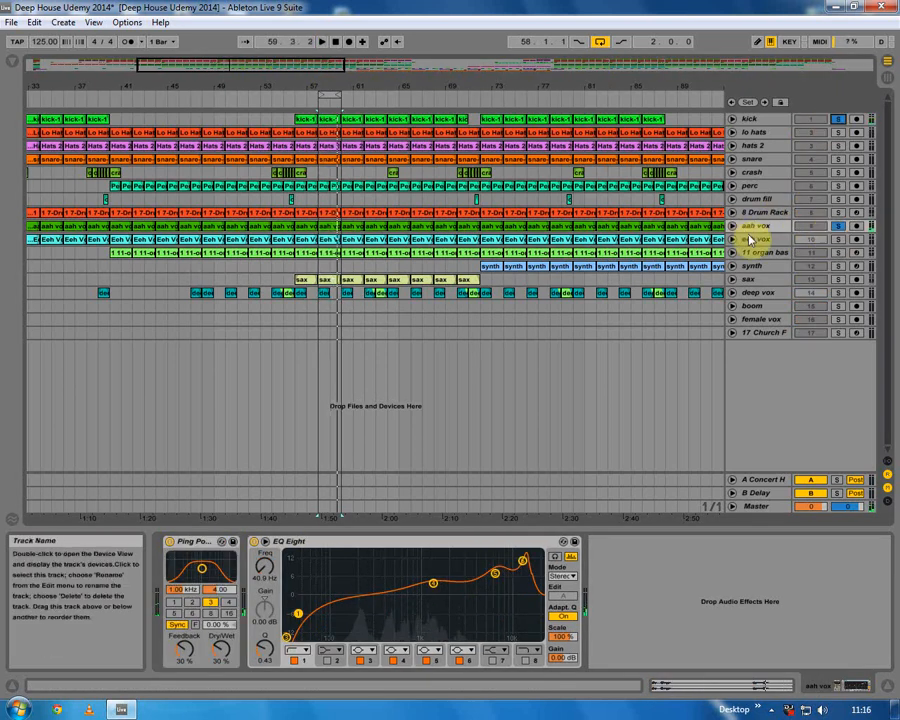
Move band 6 of the aah vox EQ slightly higher in frequency, set band 5 to about 7.22 kHz and 7.56 dB, and play the loop.
left_click(523, 561)
left_click(496, 575)
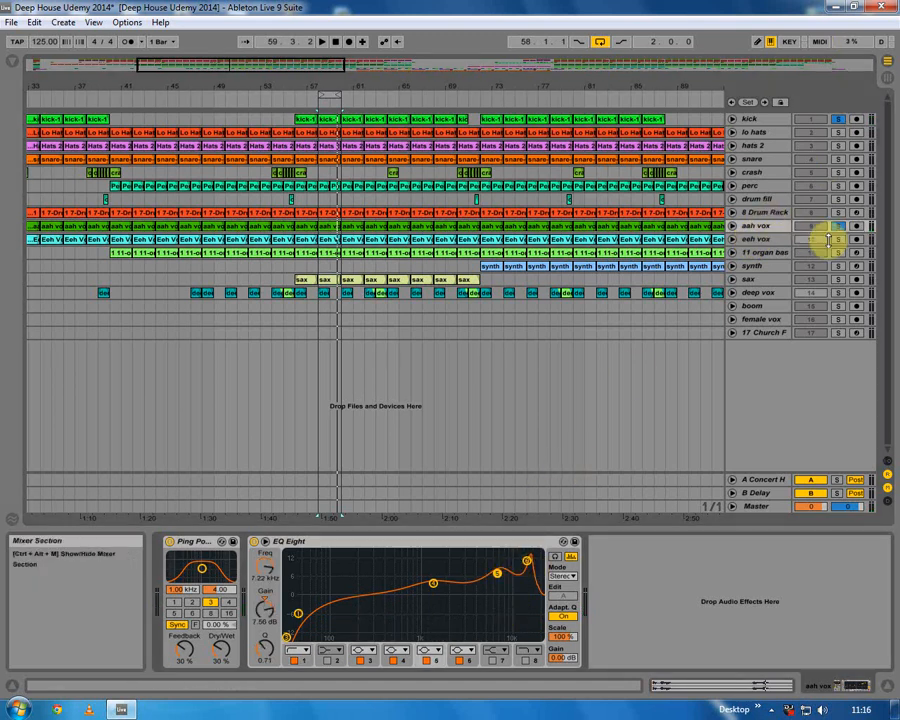
key("space")
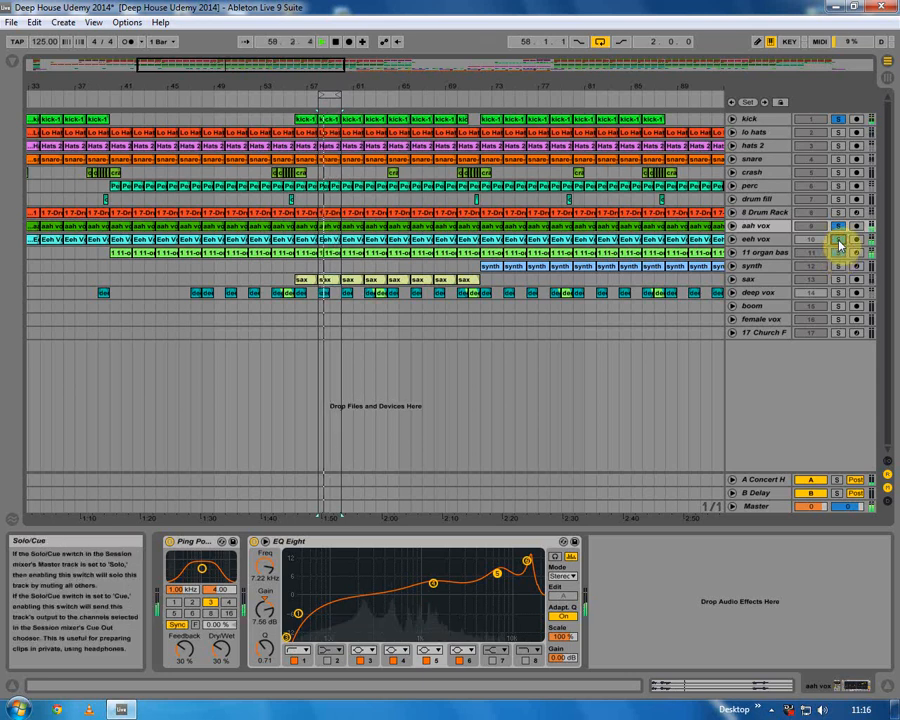
Solo eeh vox and organ bass as well, and unfold the aah vox track to inspect its EQ Eight filter automation around bar 58.
left_click(334, 250)
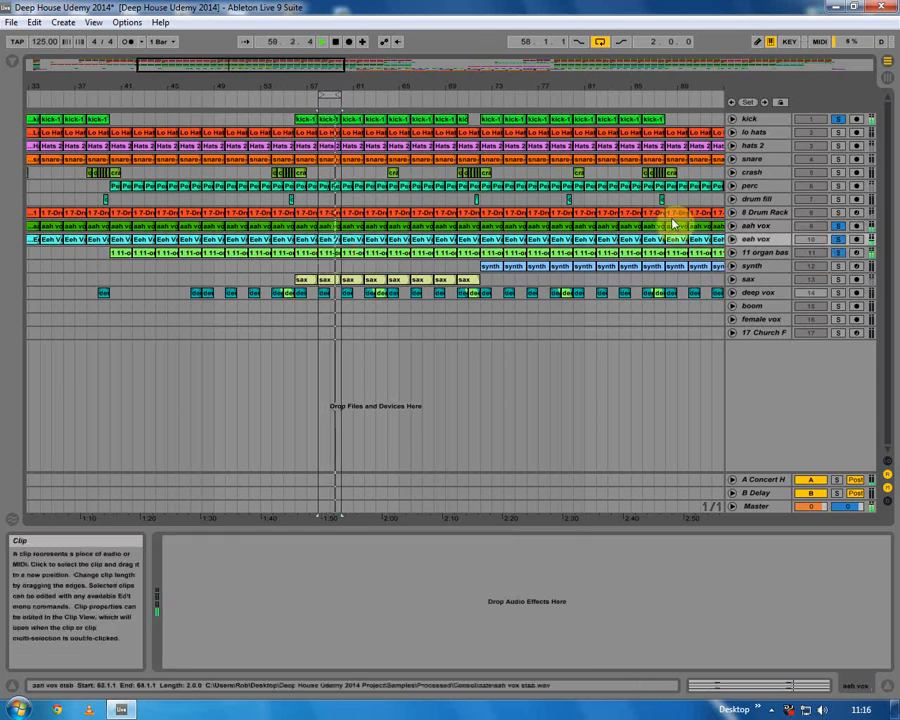
left_click(733, 228)
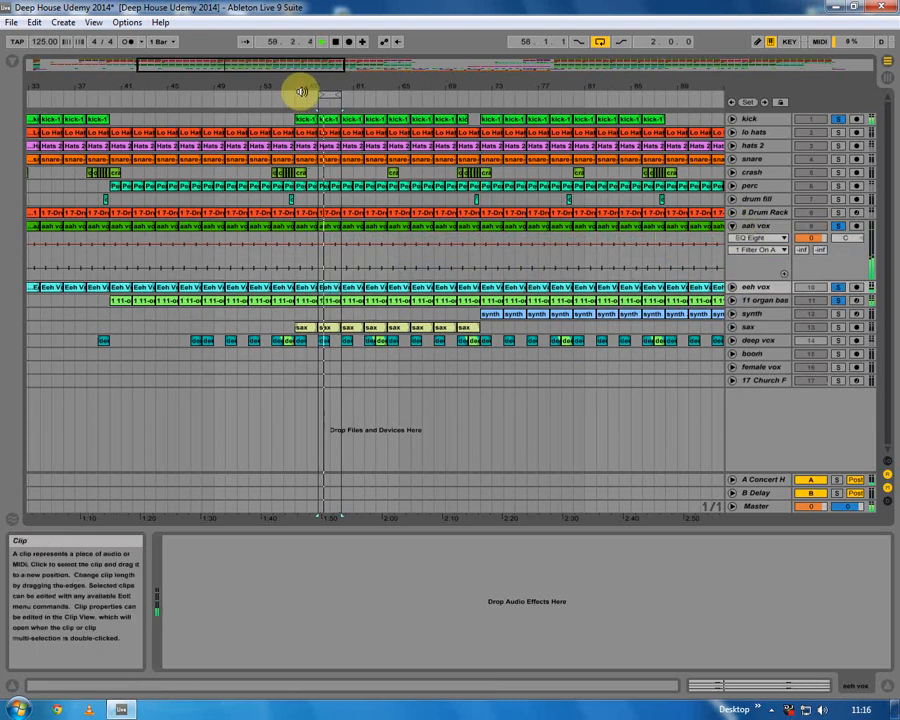
left_click_drag(321, 80, 333, 116)
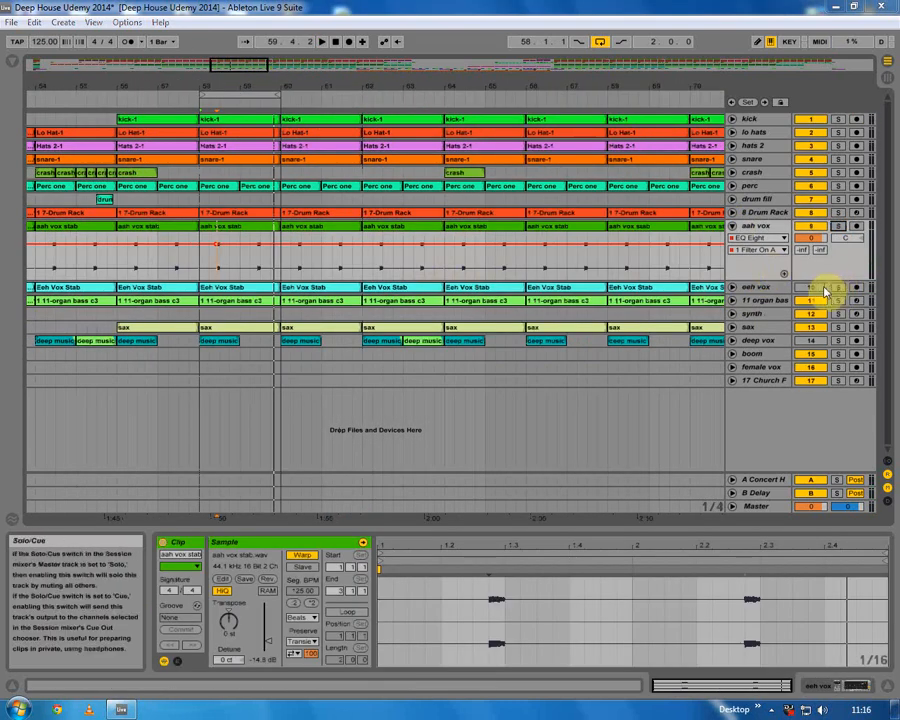
Activate the eeh vox track and set its B Delay send to about -28.4 dB in the mixer, then return to Arrangement View.
left_click(823, 288)
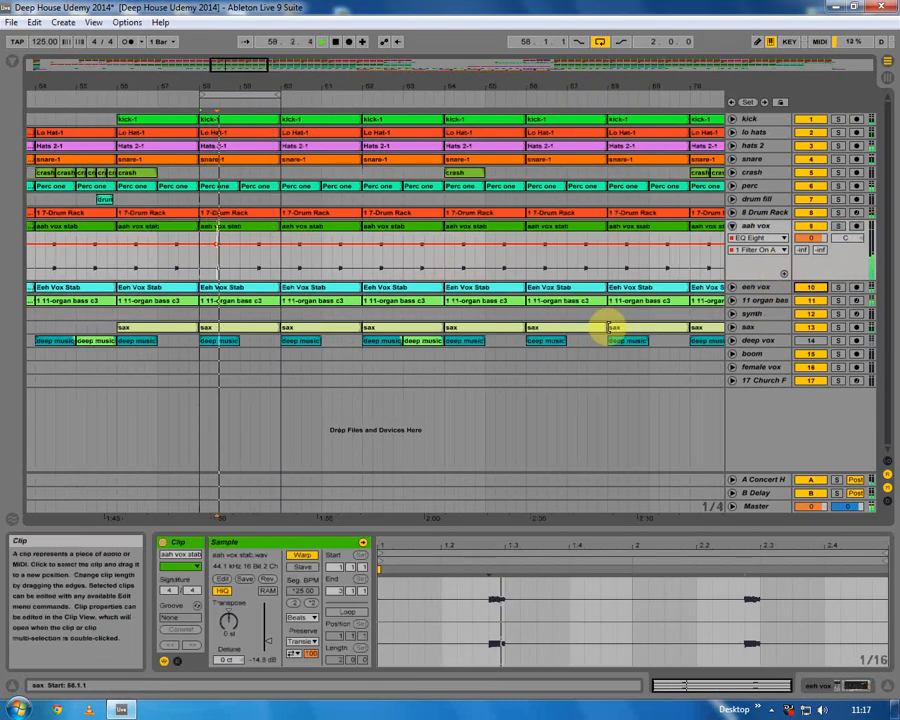
left_click(746, 287)
left_click(852, 687)
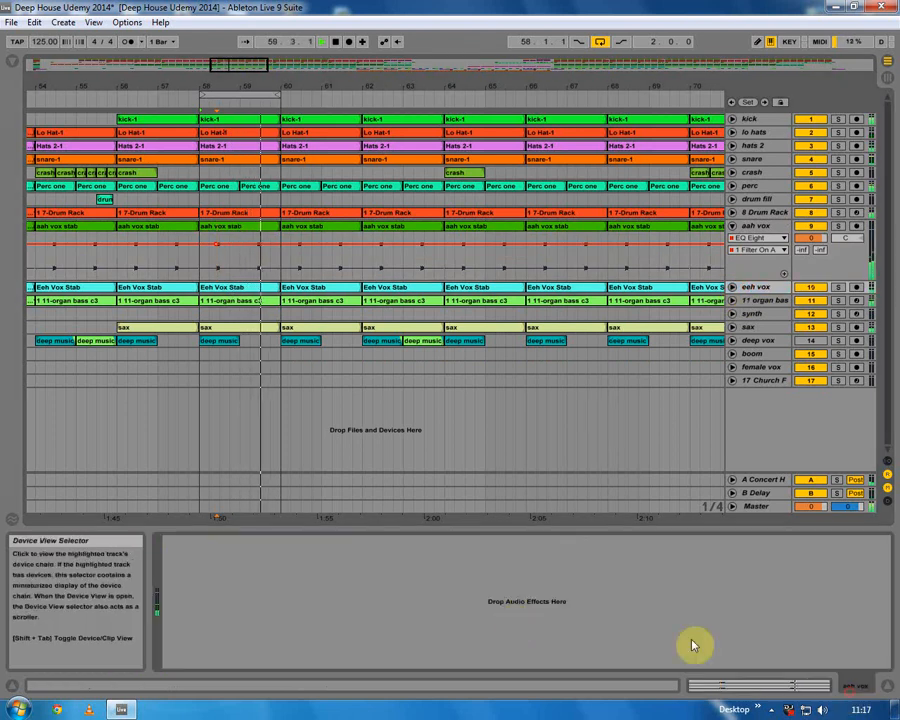
left_click(886, 75)
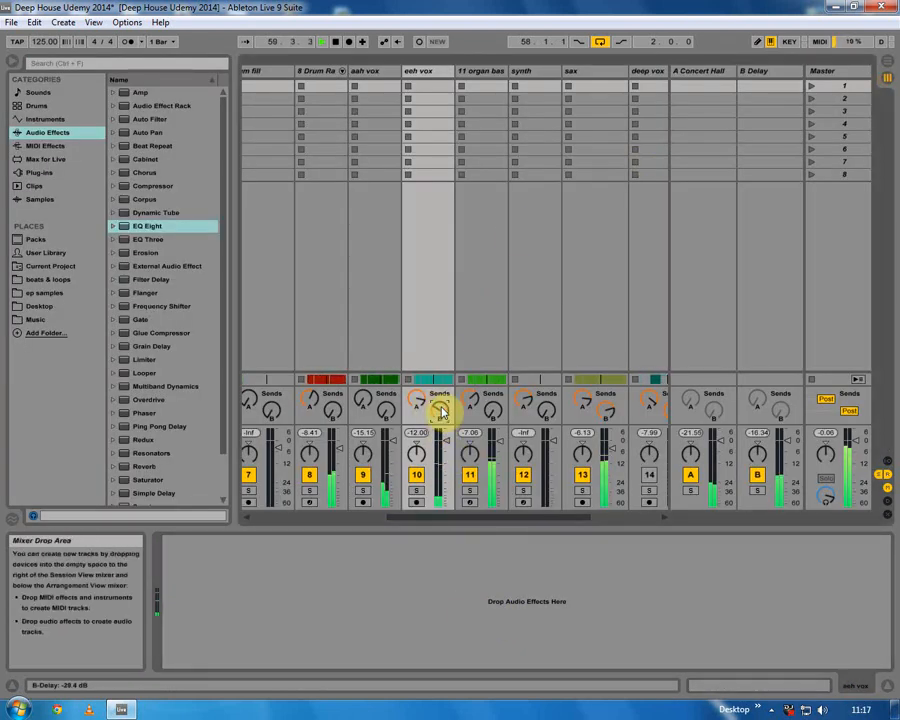
left_click(885, 62)
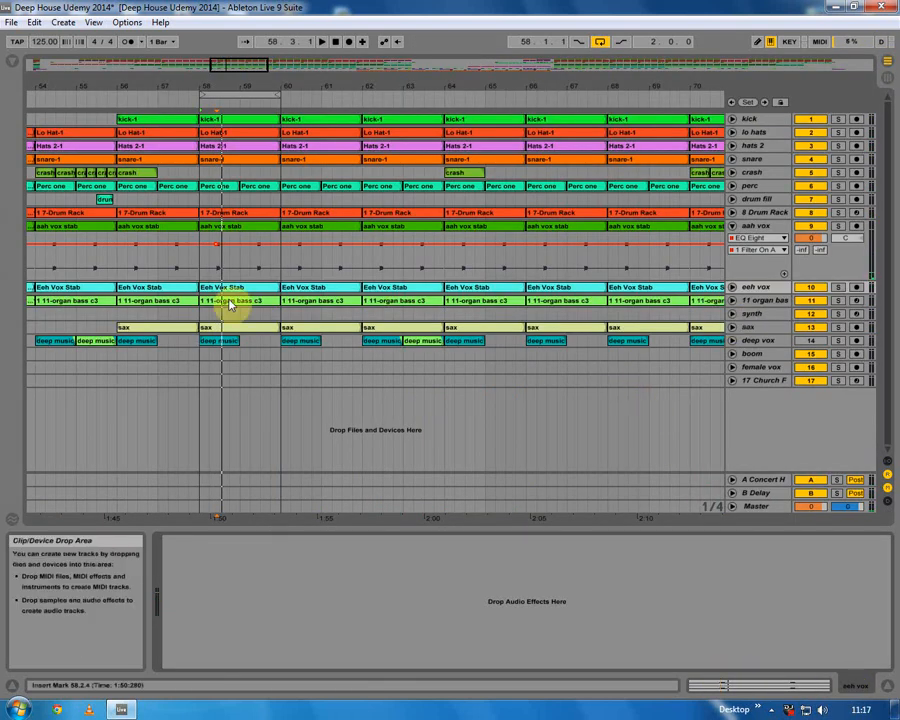
Add an EQ Eight to the eeh vox track, set band 6 to 10.8 kHz and 7.81 dB, and boost band 5.
left_click(29, 80)
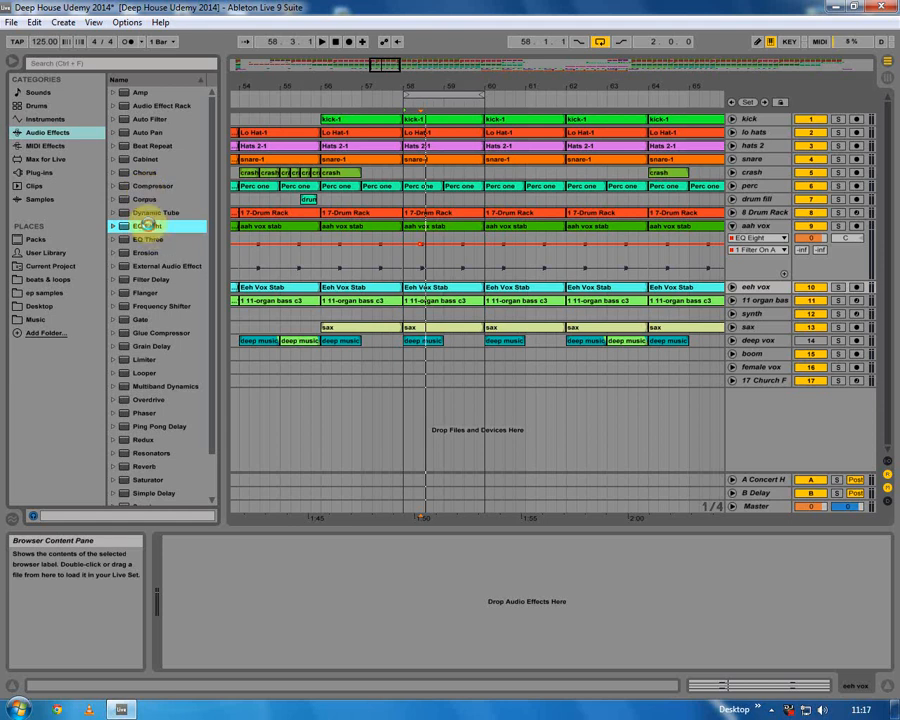
double_click(148, 228)
left_click_drag(365, 594, 430, 577)
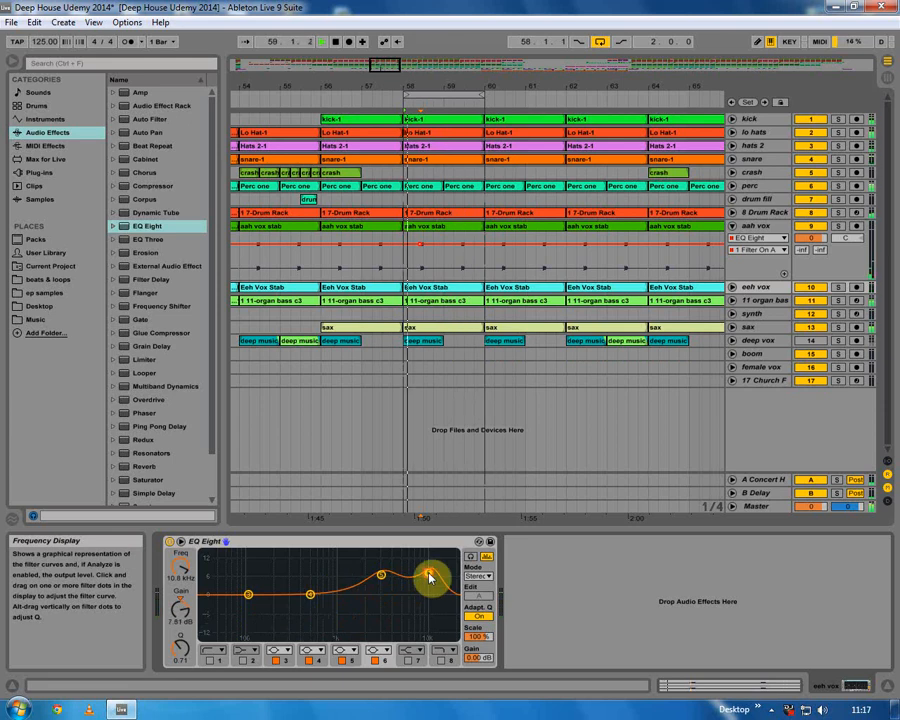
Compare the eeh vox with its EQ Eight bypassed and active, both in the full mix and with the track soloed.
left_click(170, 542)
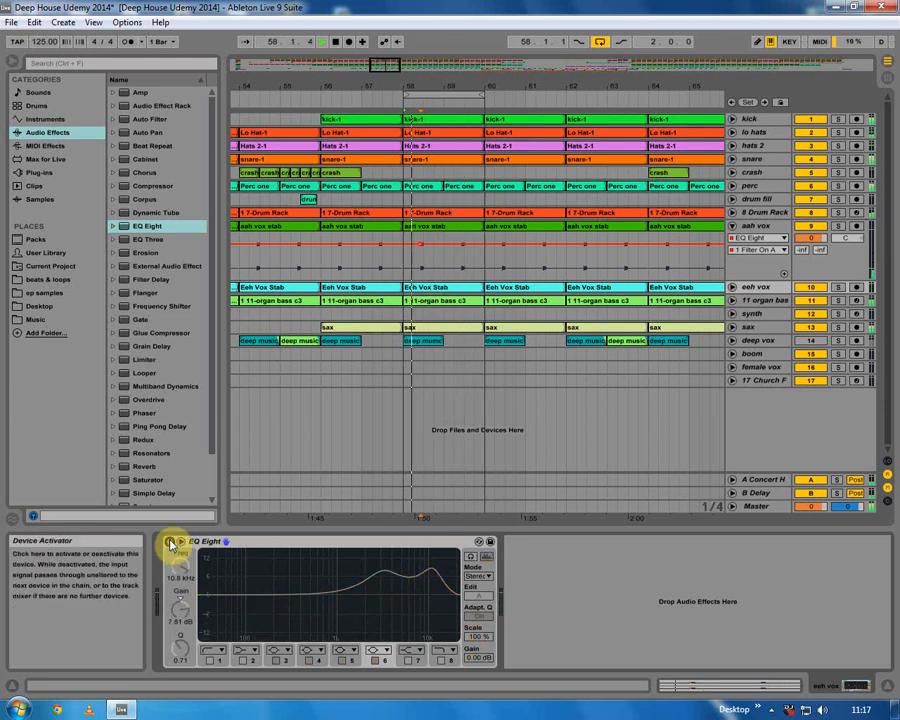
left_click(170, 542)
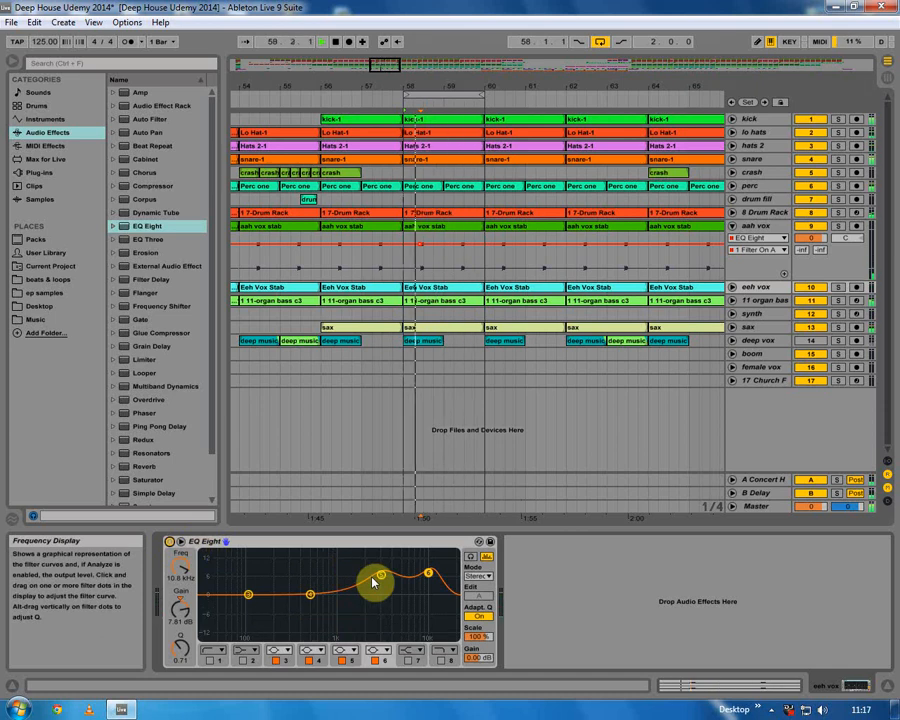
left_click(838, 287)
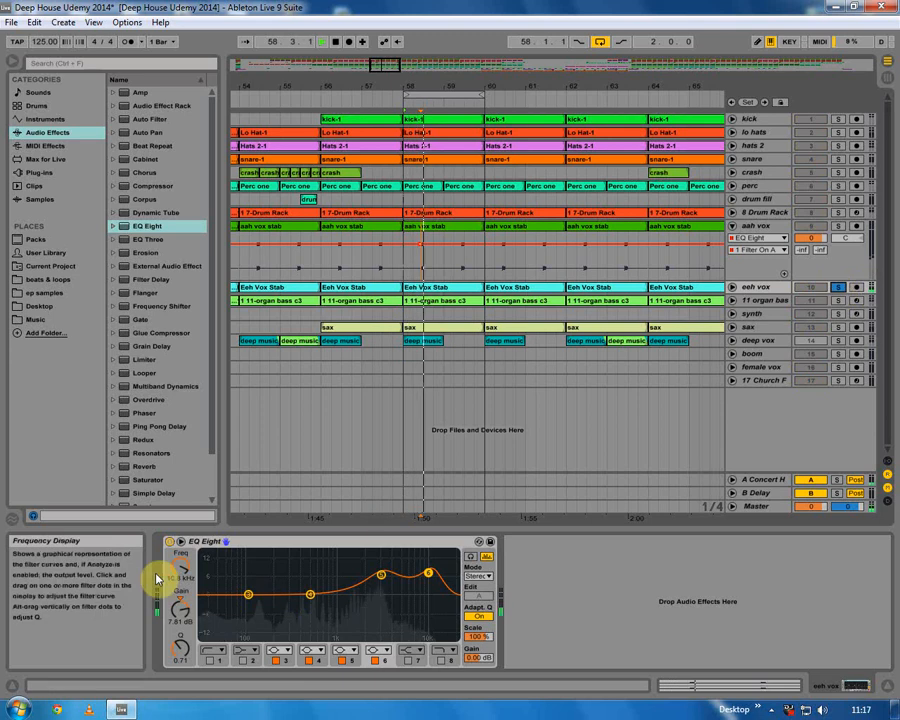
left_click(169, 541)
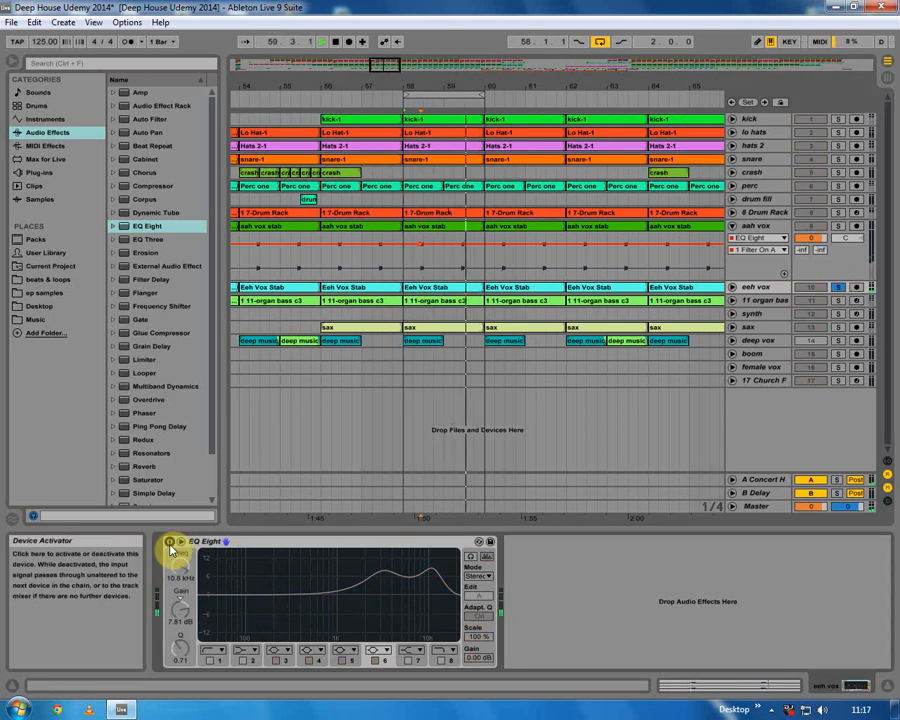
left_click(170, 542)
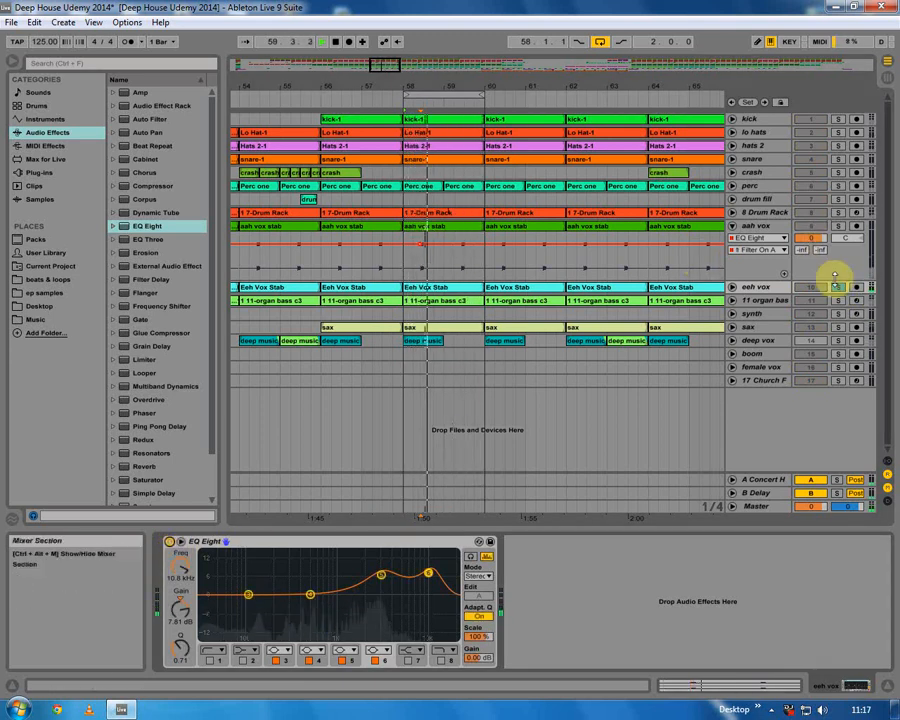
Audition eeh vox against aah vox, organ bass and perc, clear the solos, fold the aah vox track and check levels in the mixer.
left_click(838, 226)
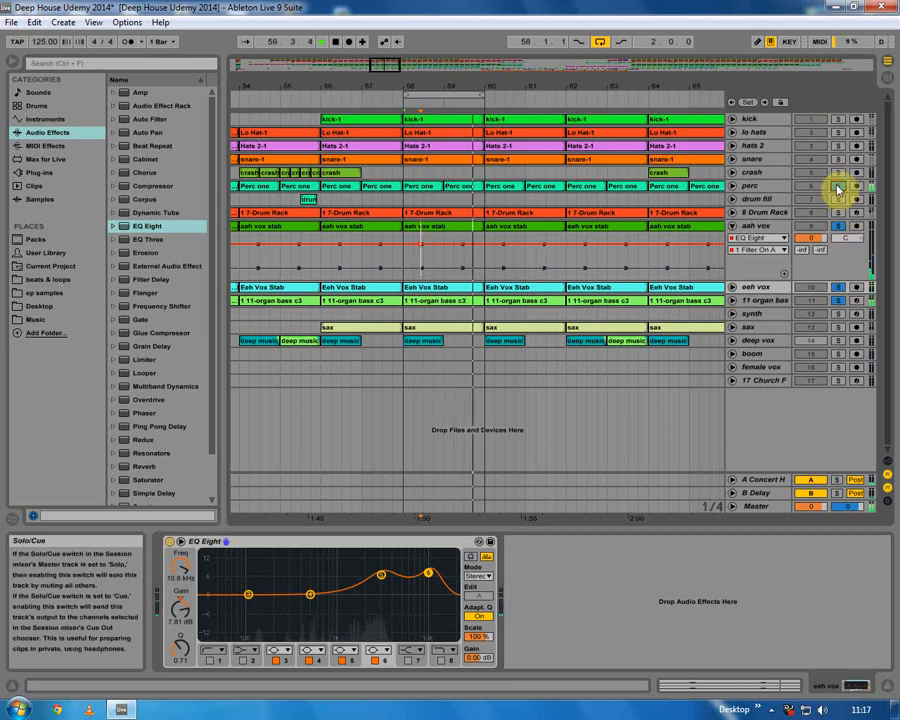
left_click(838, 188)
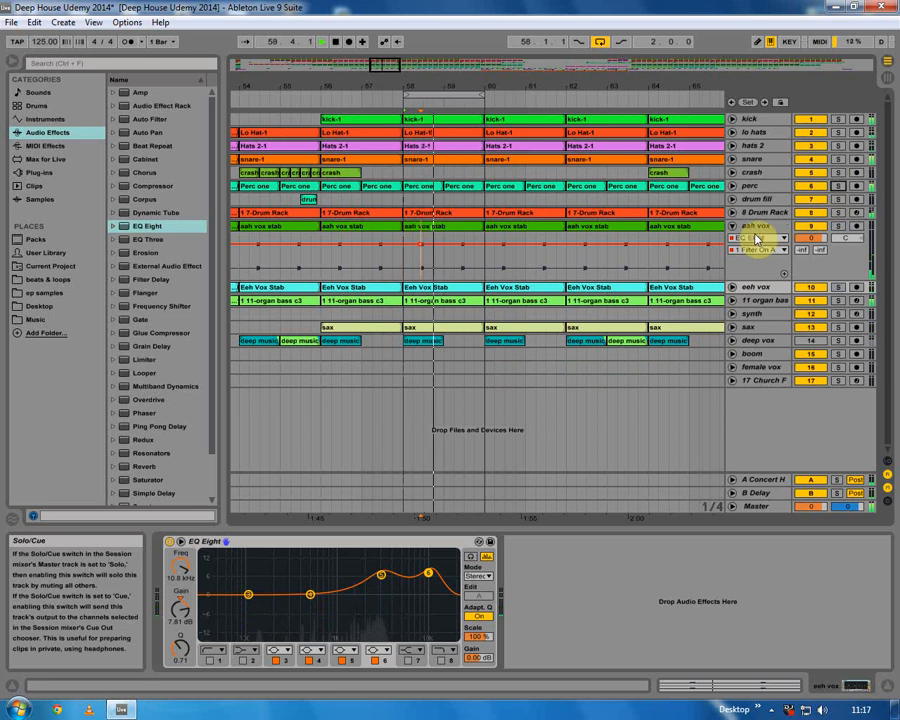
left_click(733, 226)
left_click(884, 80)
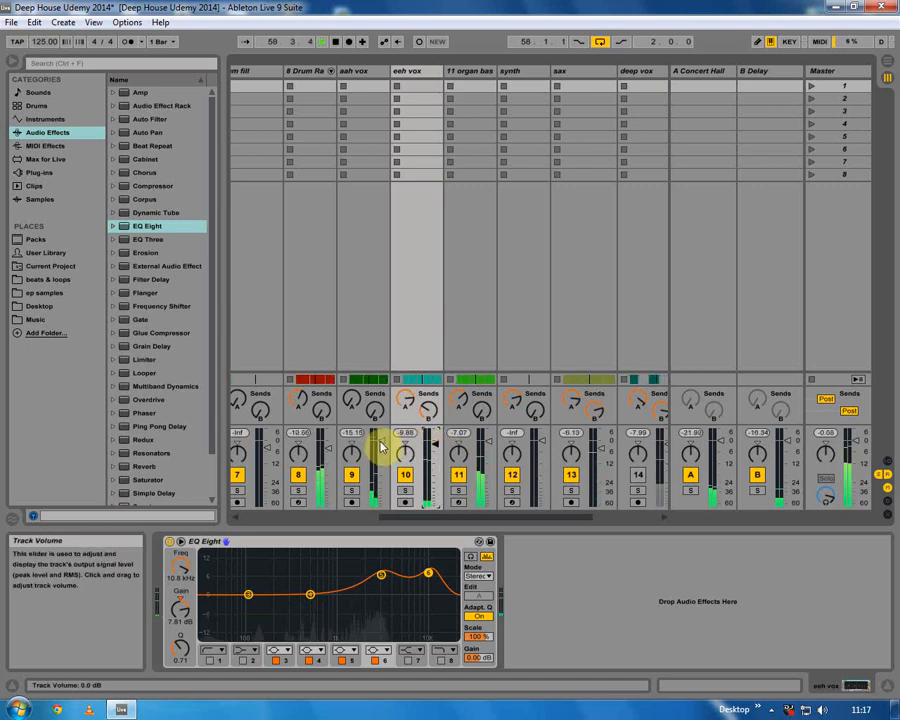
left_click(887, 58)
Set the loop to bars 72 to 74, solo the synth track and show its devices during playback.
key("minus")
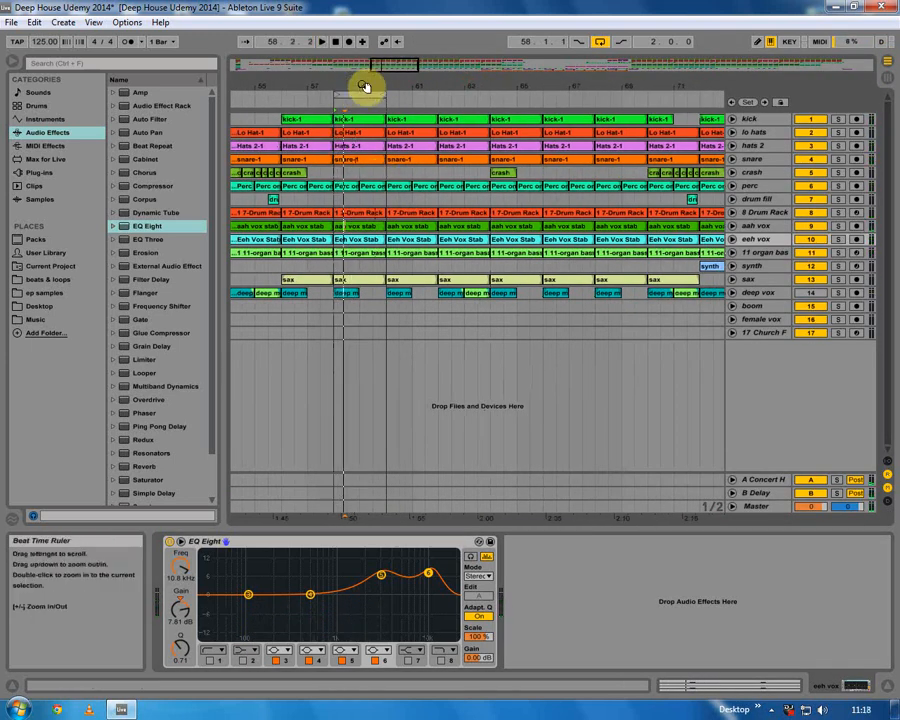
left_click(12, 22)
left_click(350, 84)
left_click_drag(350, 84, 628, 83)
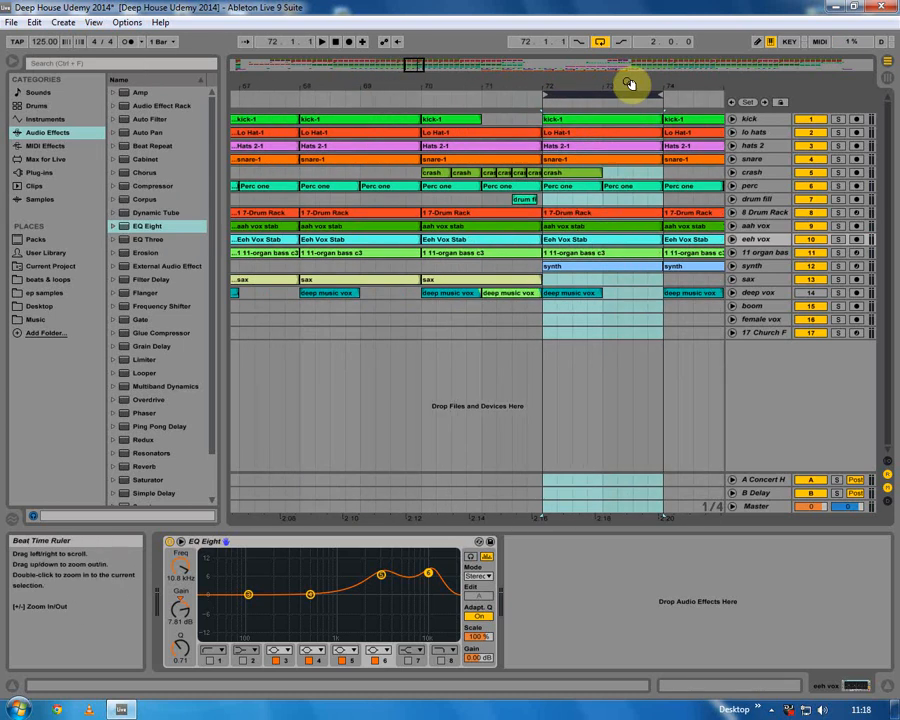
left_click(838, 266)
left_click(599, 270)
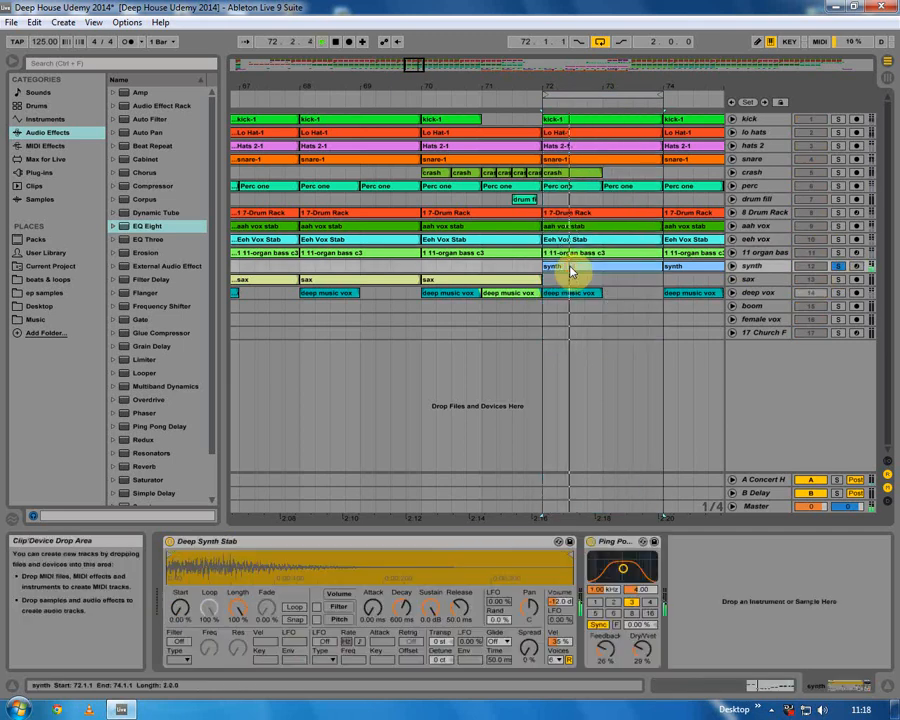
Add an EQ Eight after the synth's Ping Pong Delay, boost bands 5 and 6, enable low-cut band 1, and set band 4 to 237 Hz and -1.61 dB.
left_click_drag(128, 226, 816, 567)
left_click_drag(752, 594, 730, 583)
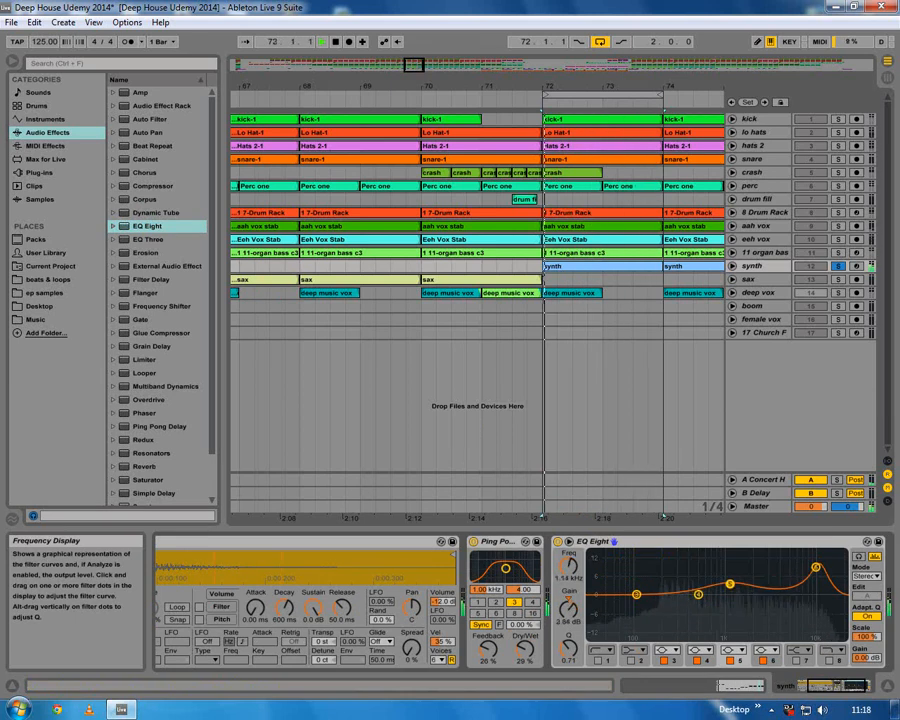
left_click(598, 660)
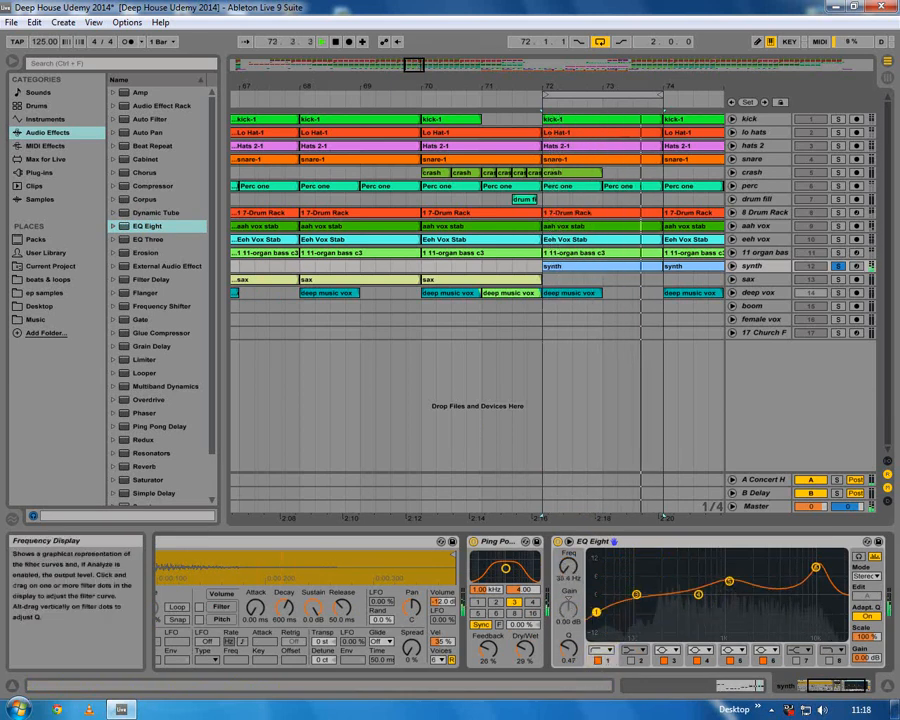
left_click_drag(688, 600, 671, 600)
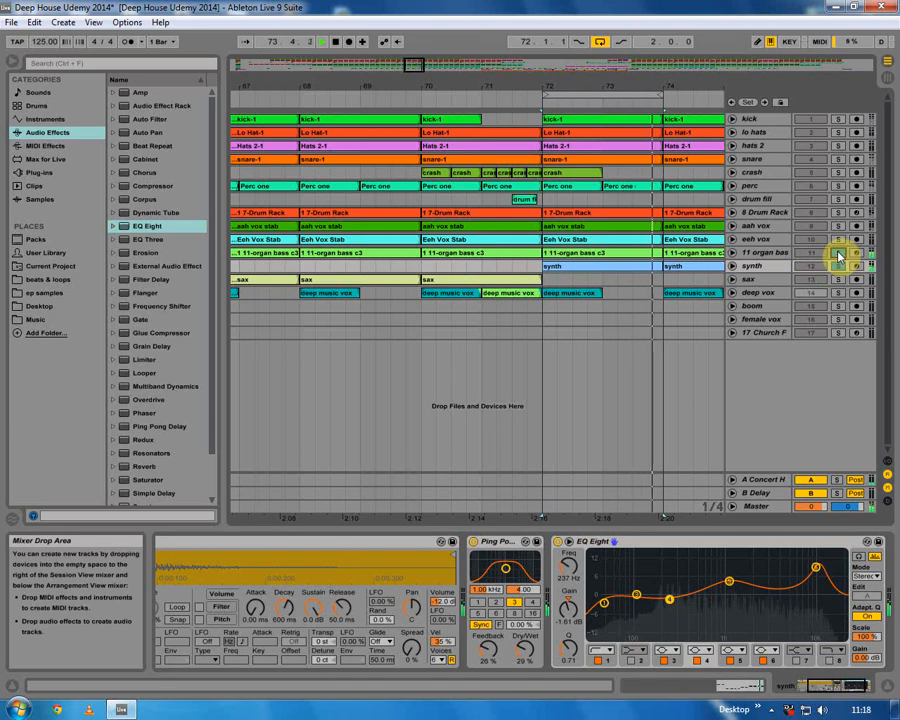
Solo kick, perc, vox and organ bass with the synth, set its EQ band 6 to 10.2 kHz and 9.79 dB, and compare with the EQ bypassed.
left_click(837, 119)
left_click(838, 186)
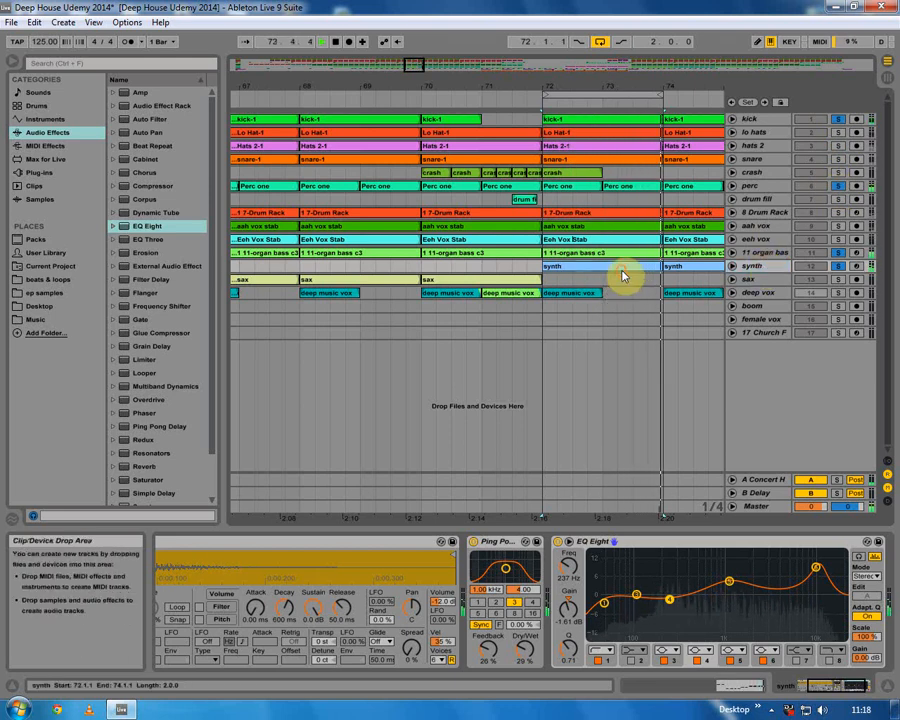
mouse_move(816, 567)
left_mouse_down()
mouse_move(775, 565)
mouse_move(825, 568)
mouse_move(814, 563)
left_mouse_up()
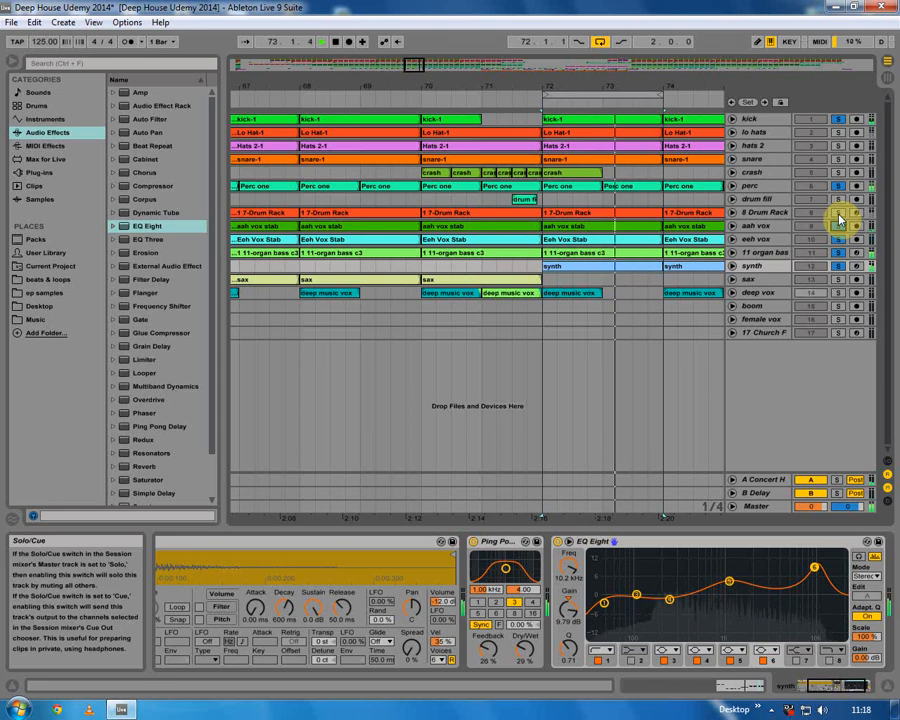
left_click(558, 542)
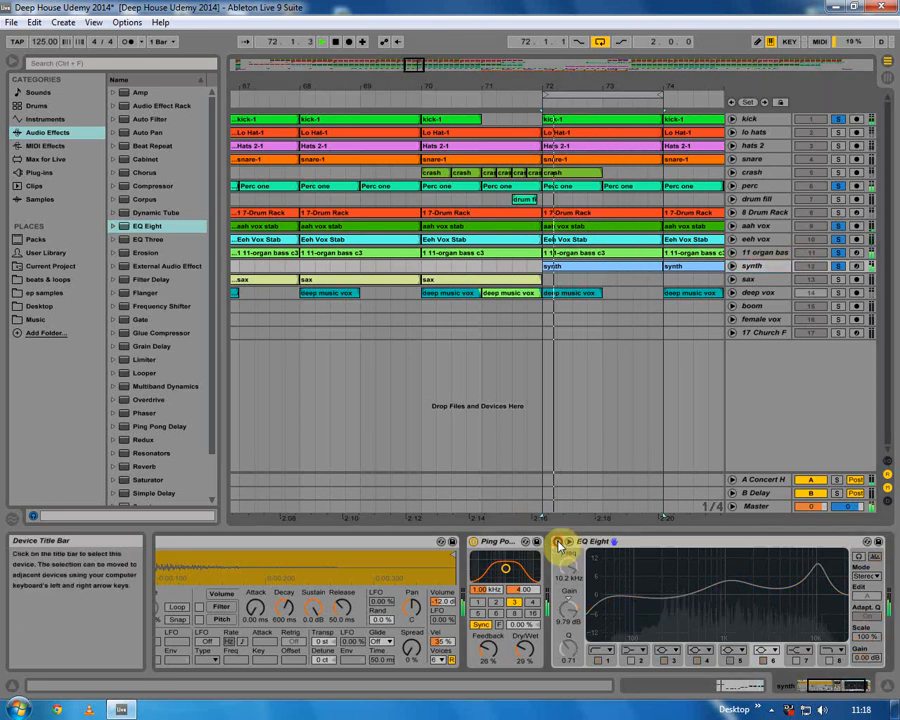
left_click(558, 542)
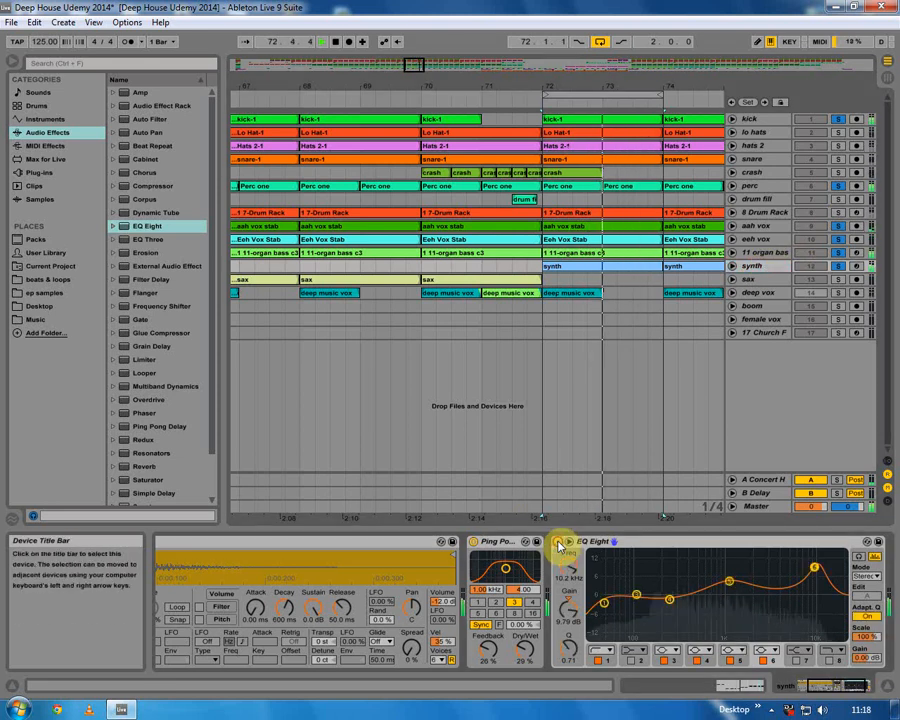
Solo the synth alone, compare its EQ on and off, and set band 5 to 850 Hz and 5.58 dB.
left_click(726, 582)
left_click_drag(726, 582, 745, 590)
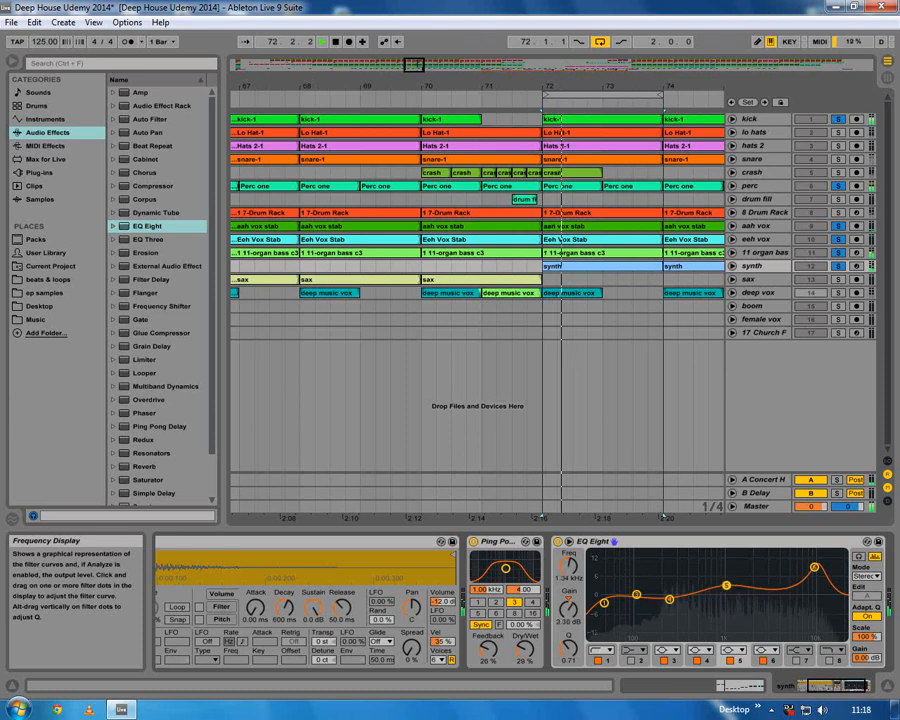
left_click(838, 266)
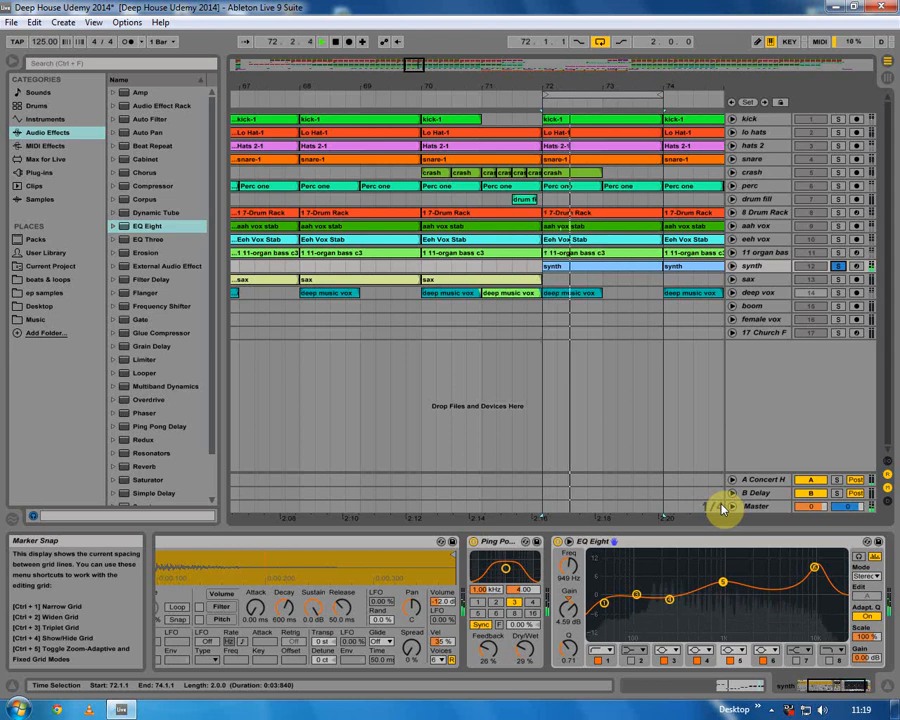
left_click(558, 541)
left_click(558, 541)
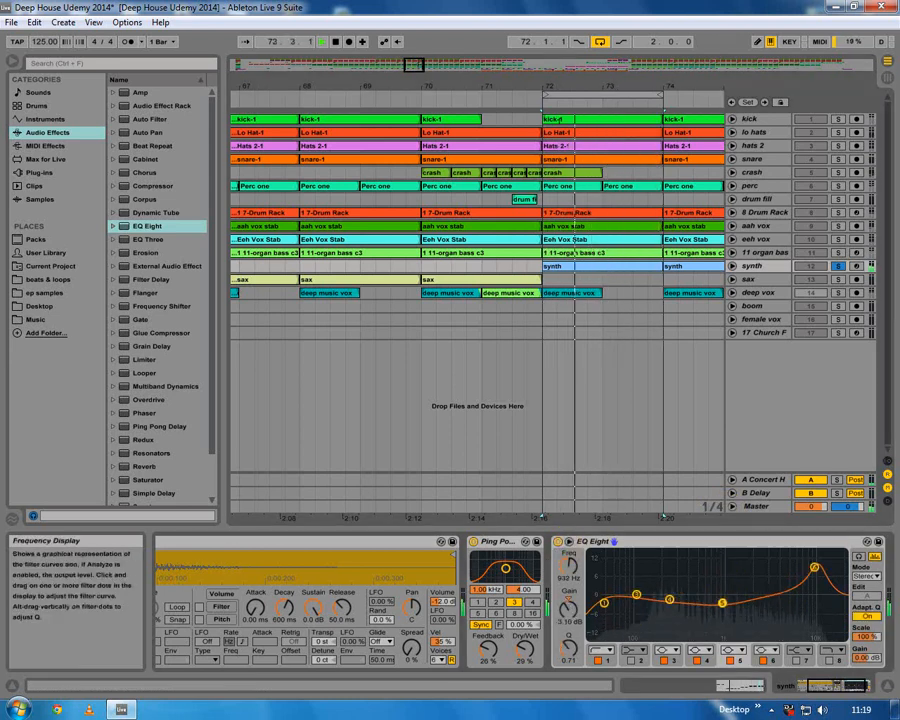
left_click_drag(723, 611, 723, 598)
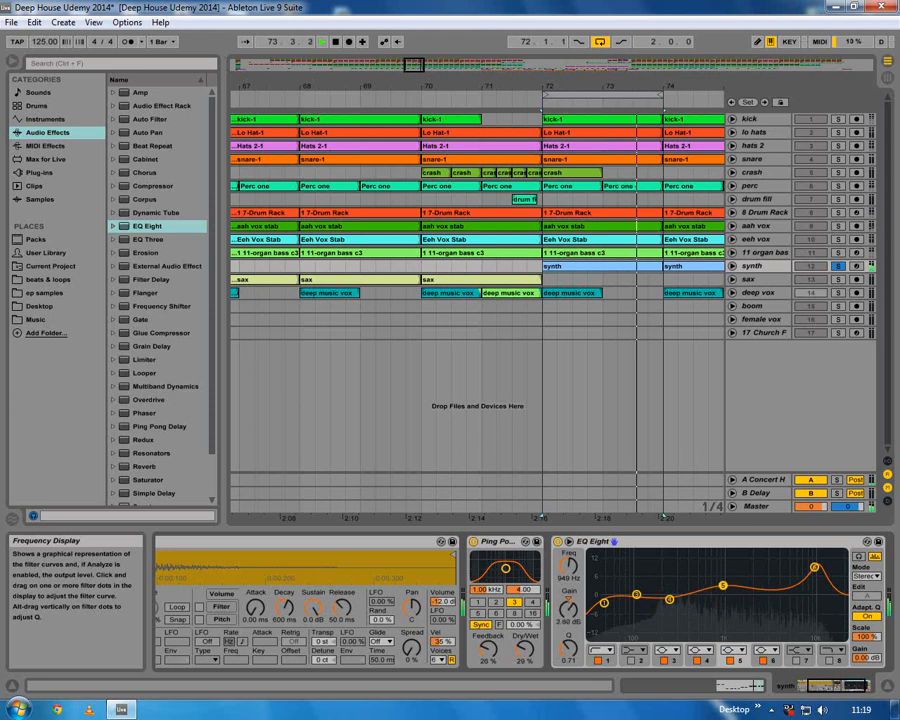
left_click_drag(715, 579, 717, 584)
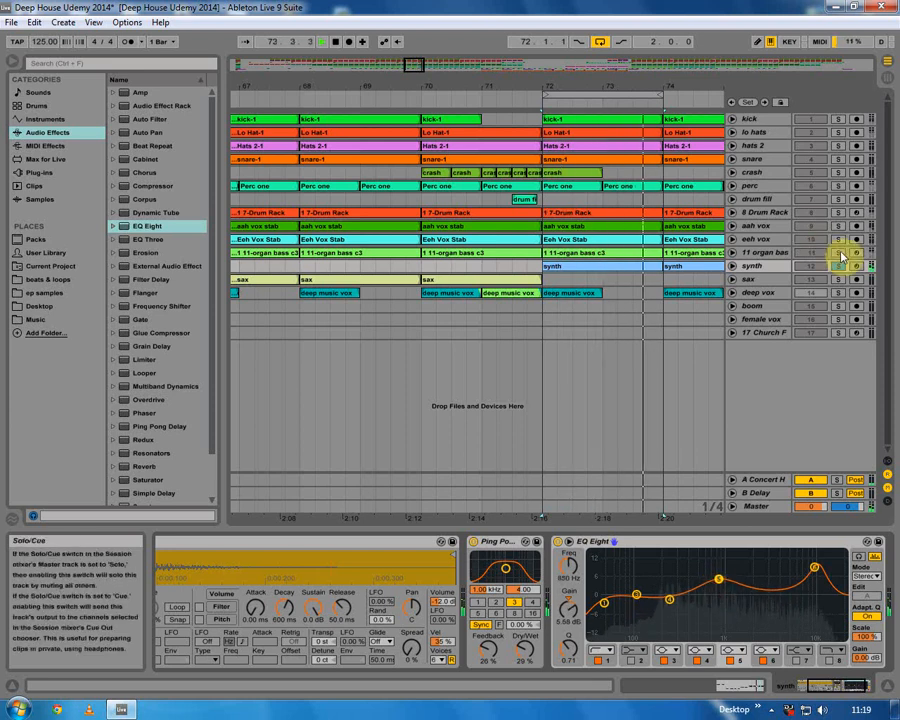
Pan the synth to 12R in the mixer while it plays with the organ bass, return to Arrangement View and clear the solos.
left_click(885, 79)
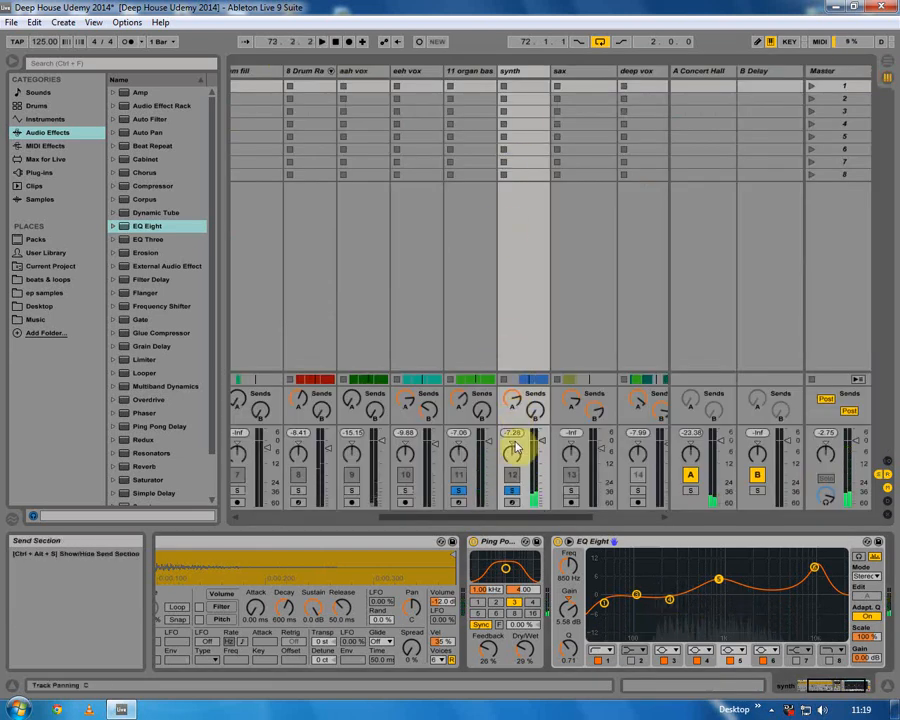
key("space")
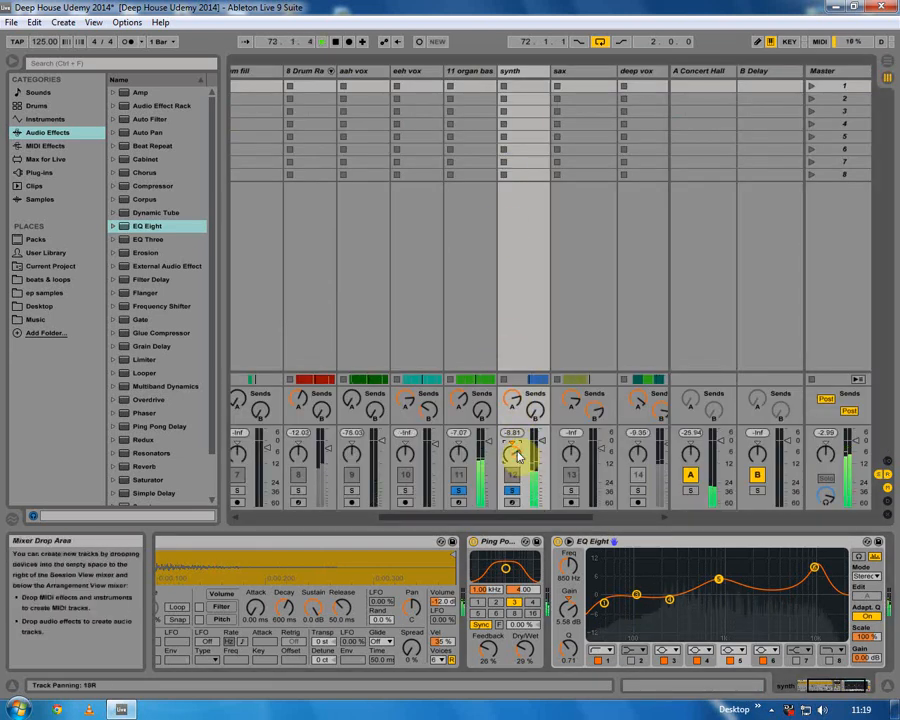
left_click_drag(517, 457, 517, 454)
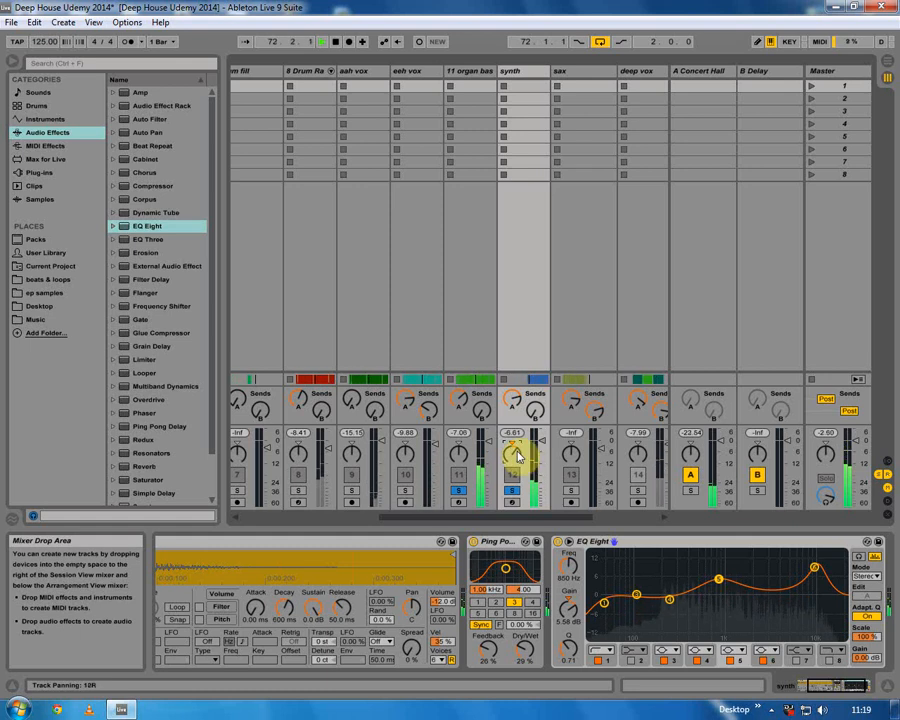
left_click(889, 63)
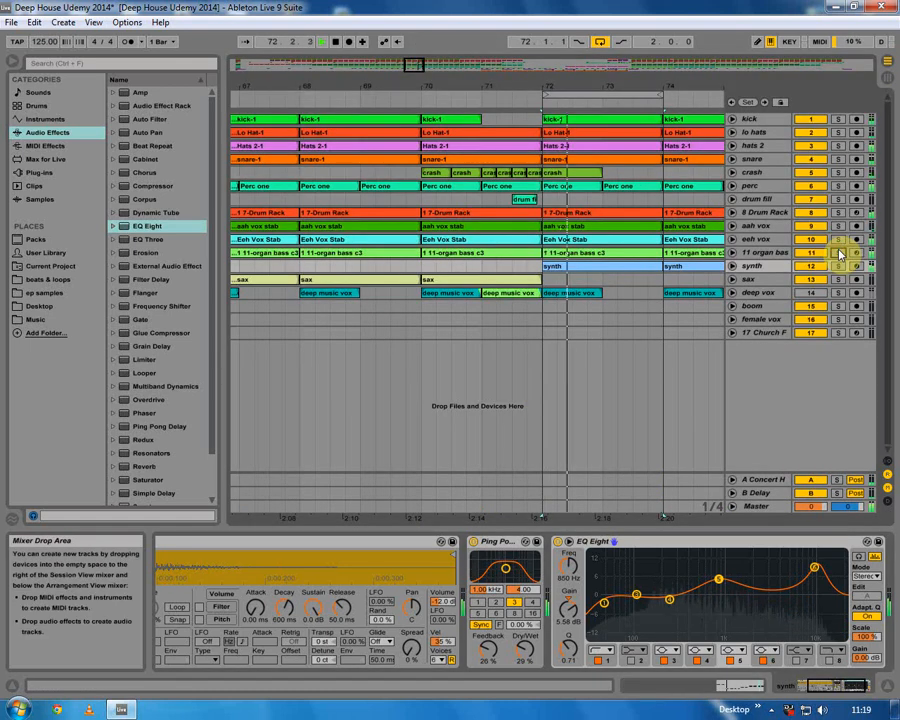
Move band 5 of the synth's EQ Eight to 932 Hz and 5.58 dB while checking it in the full mix.
left_click(640, 266)
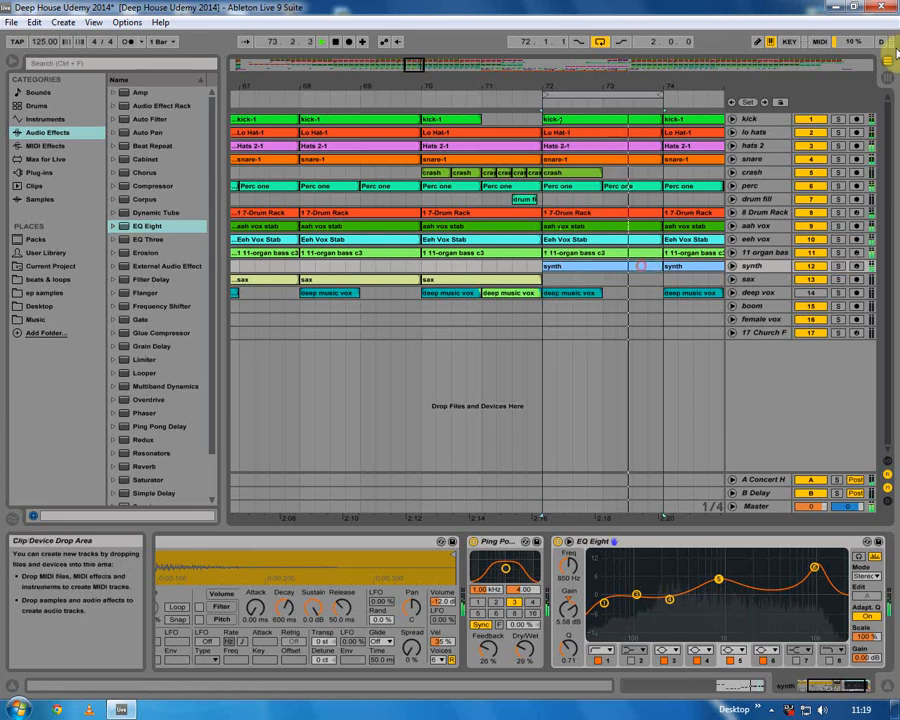
left_click(886, 80)
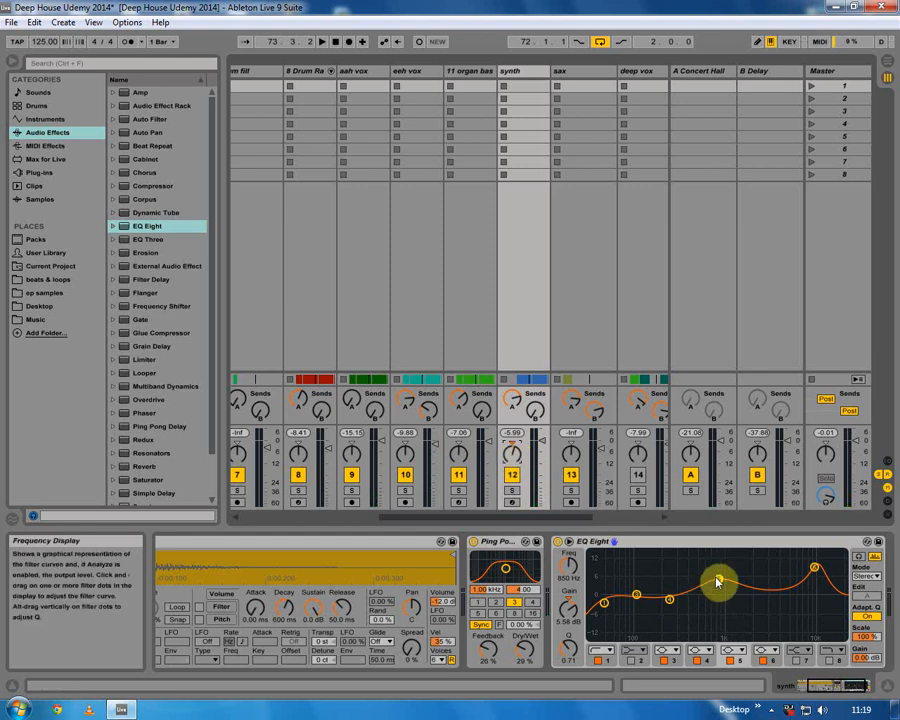
left_click_drag(720, 578, 724, 583)
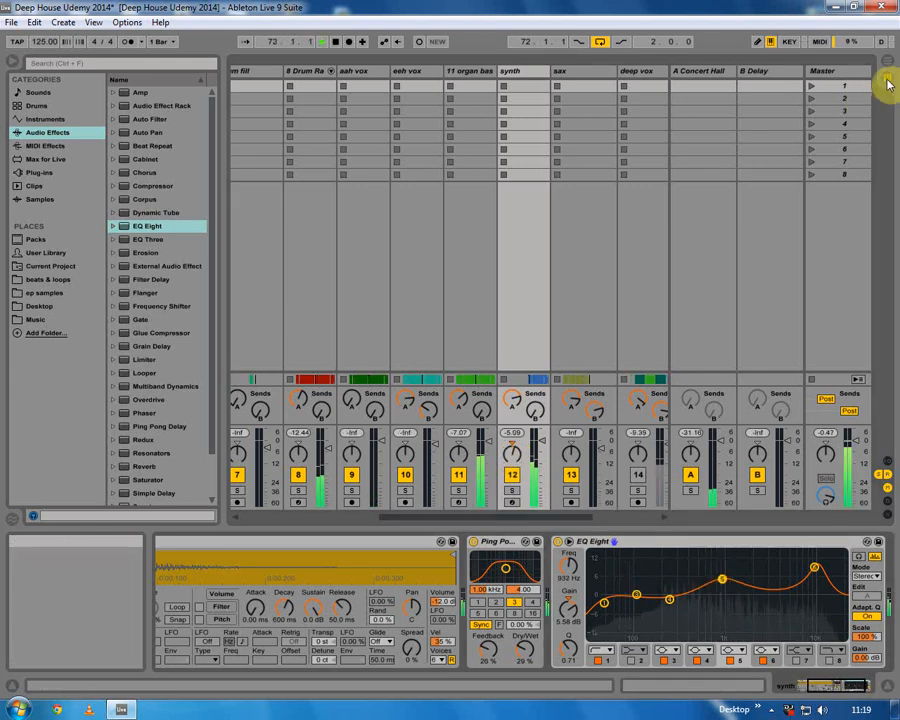
Turn off the loop, lower the synth's volume to -1.2 dB in the mixer, and return to Arrangement View.
left_click(886, 76)
left_click_drag(470, 95, 446, 80)
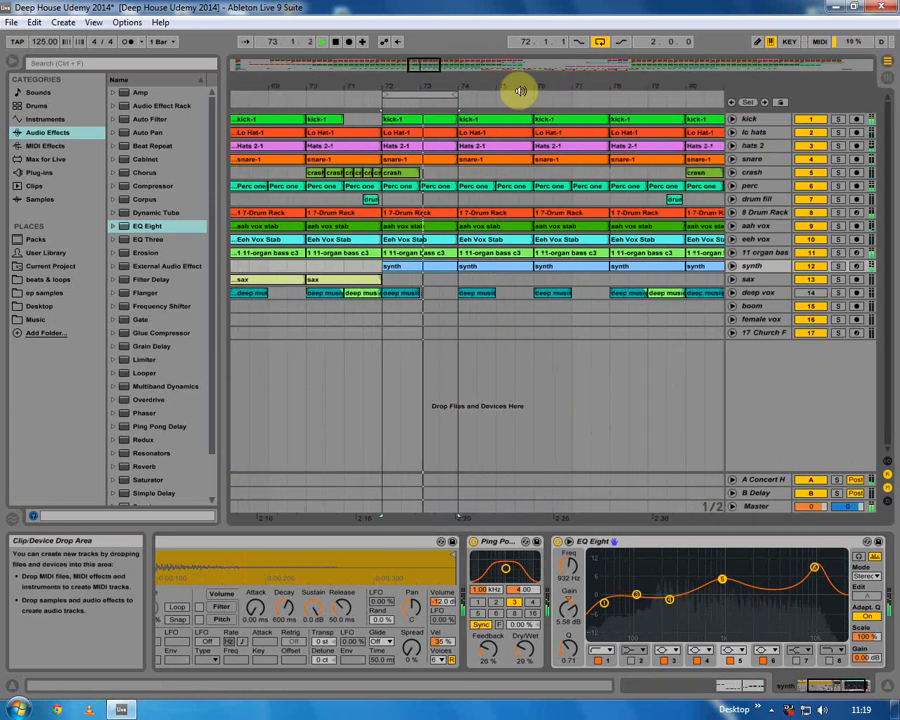
left_click_drag(618, 82, 437, 62)
left_click(889, 80)
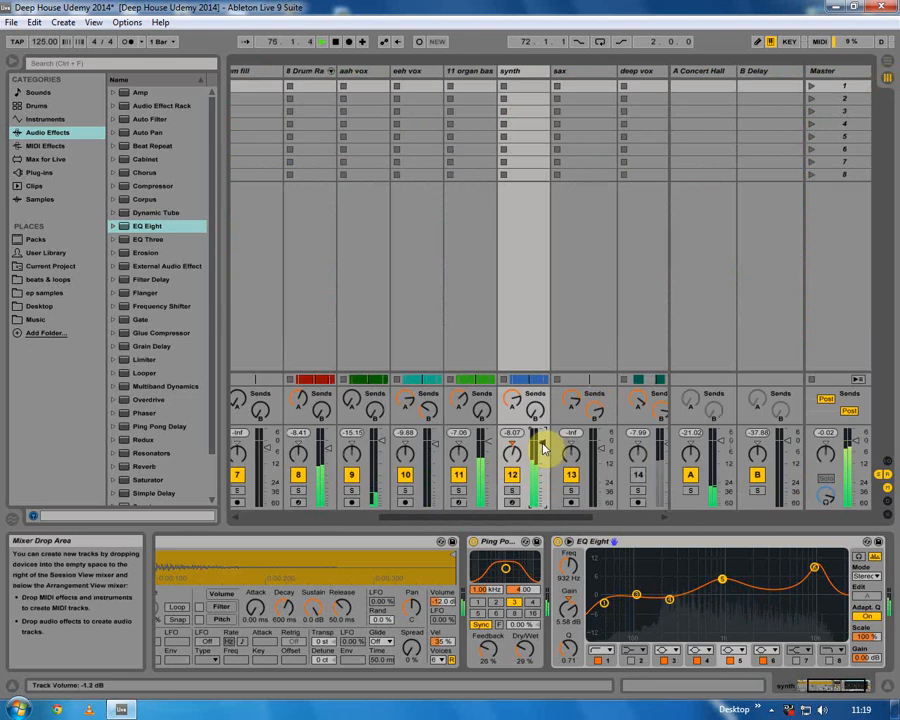
left_click(885, 61)
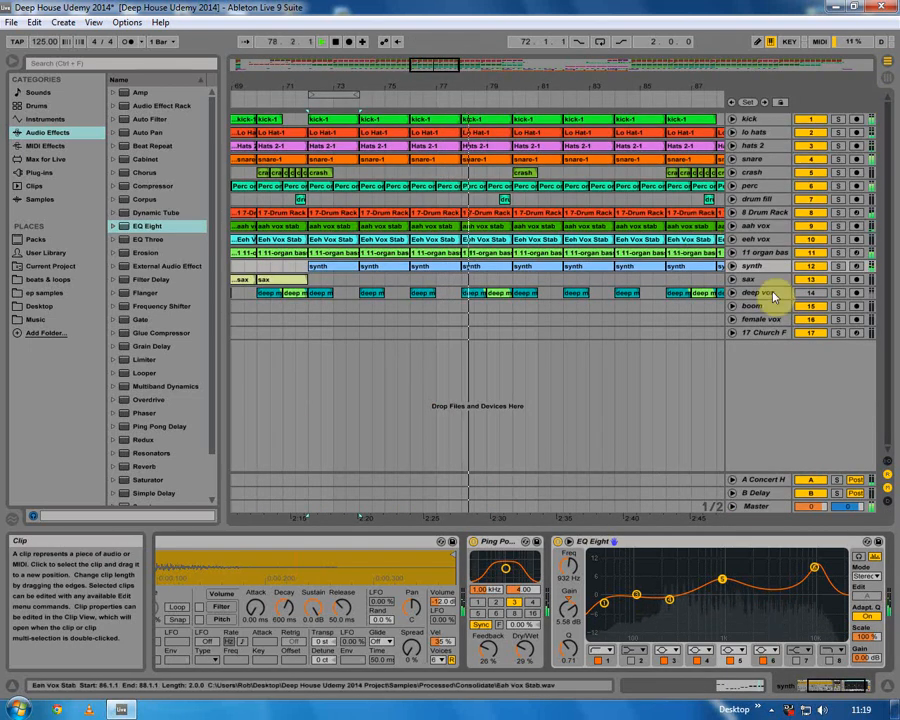
Solo the deep vox track and loop its playback for two bars from bar 78.
left_click(838, 291)
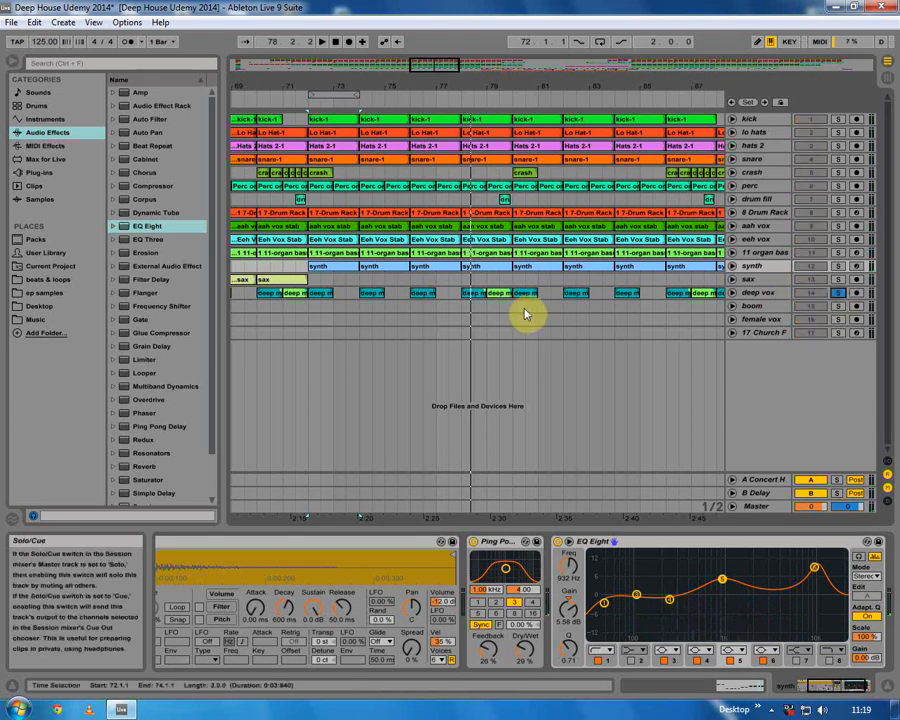
left_click(465, 293)
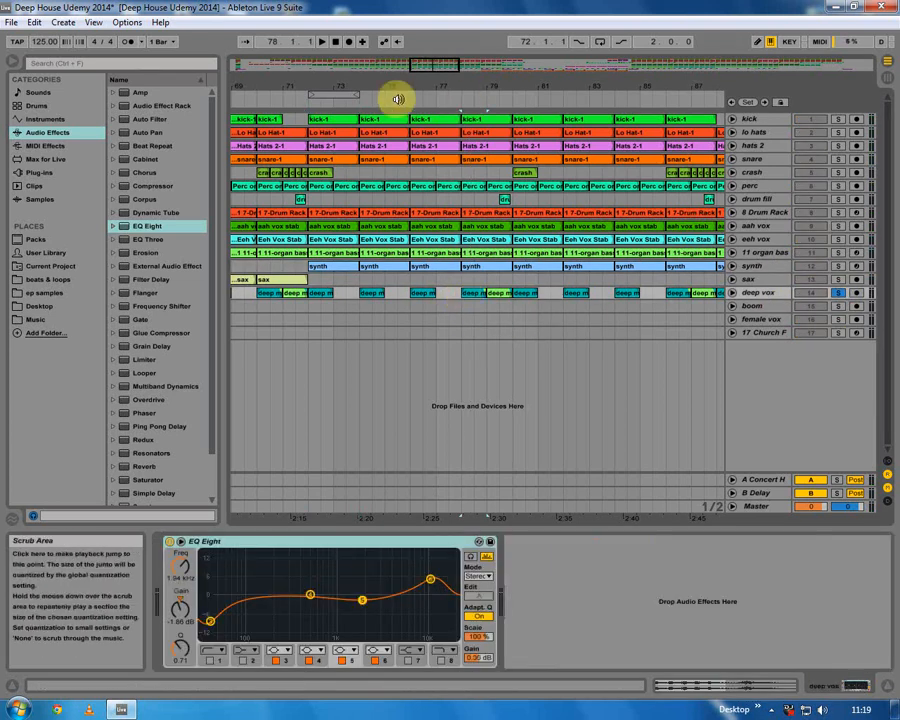
left_click_drag(324, 94, 512, 100)
left_click(600, 41)
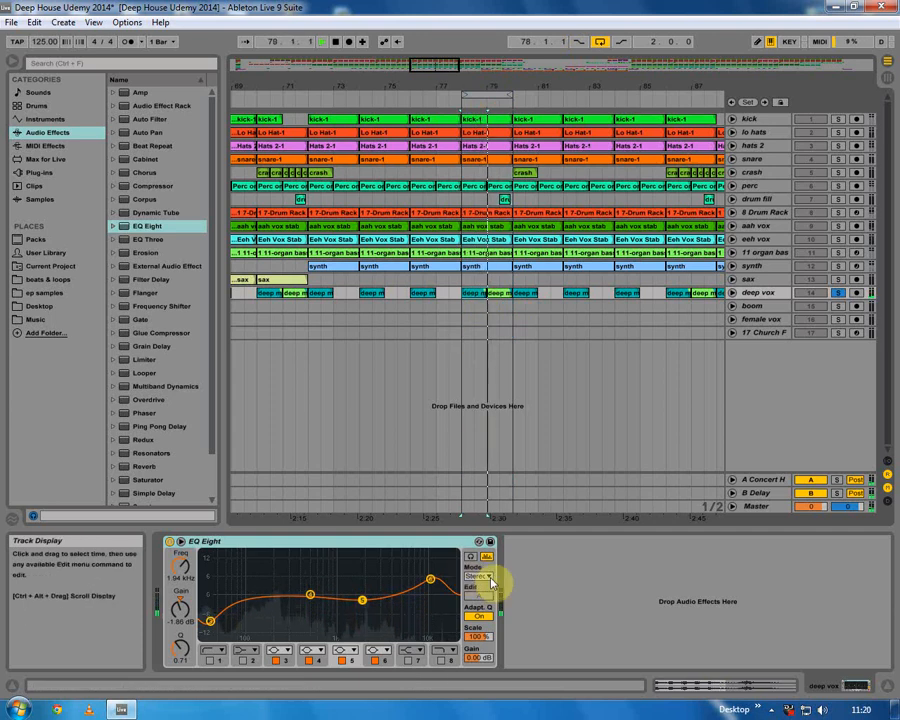
left_click(578, 588)
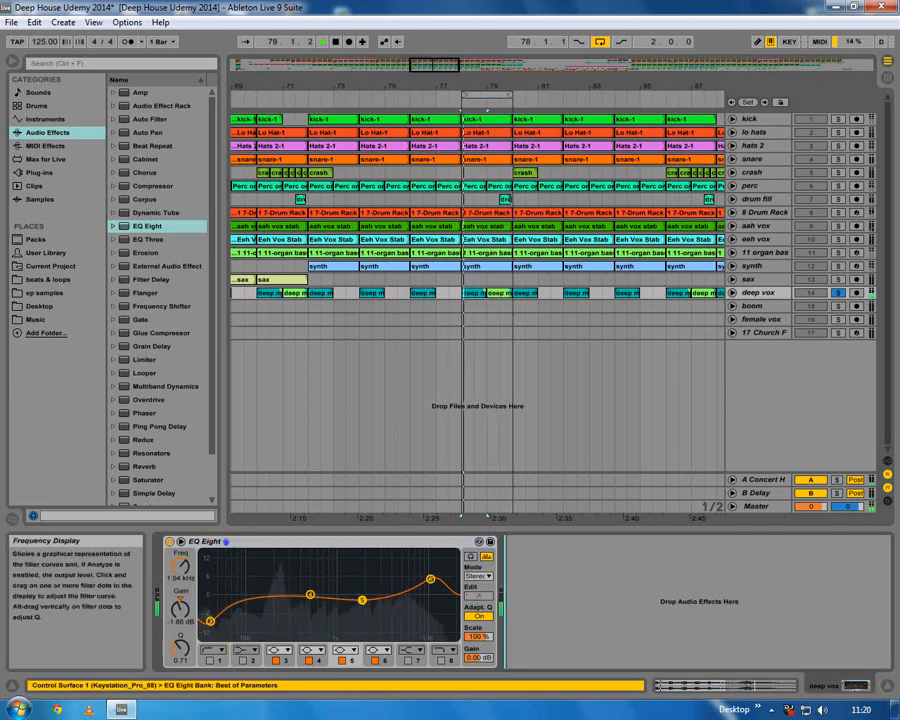
Enable the band 1 low cut in the deep vox's EQ Eight at 61.2 Hz with Q 0.28, comparing the EQ on and off.
left_click(211, 660)
left_click_drag(210, 605, 230, 625)
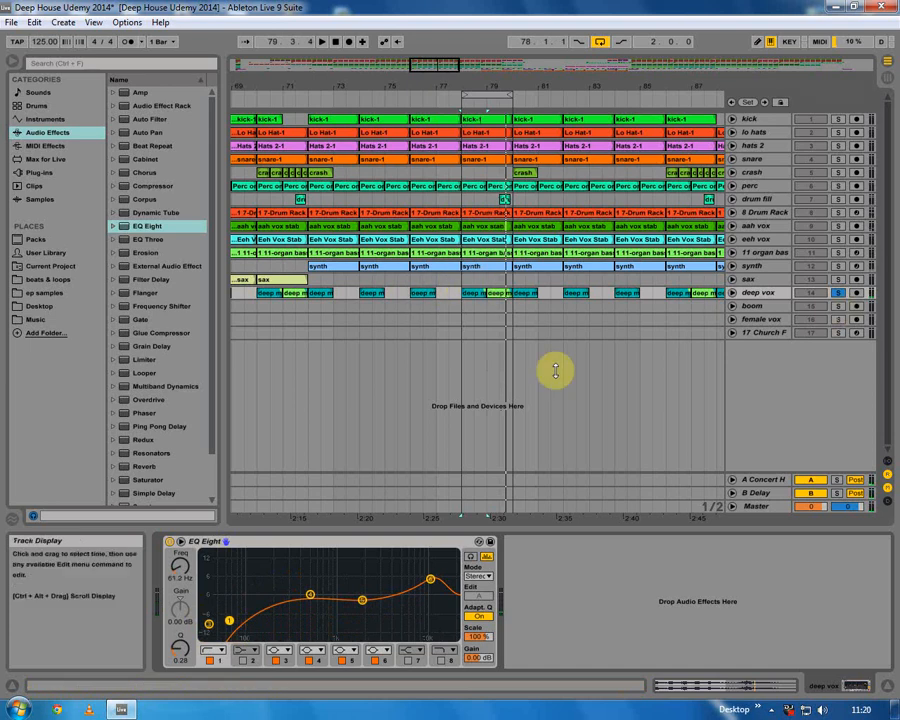
left_click(170, 541)
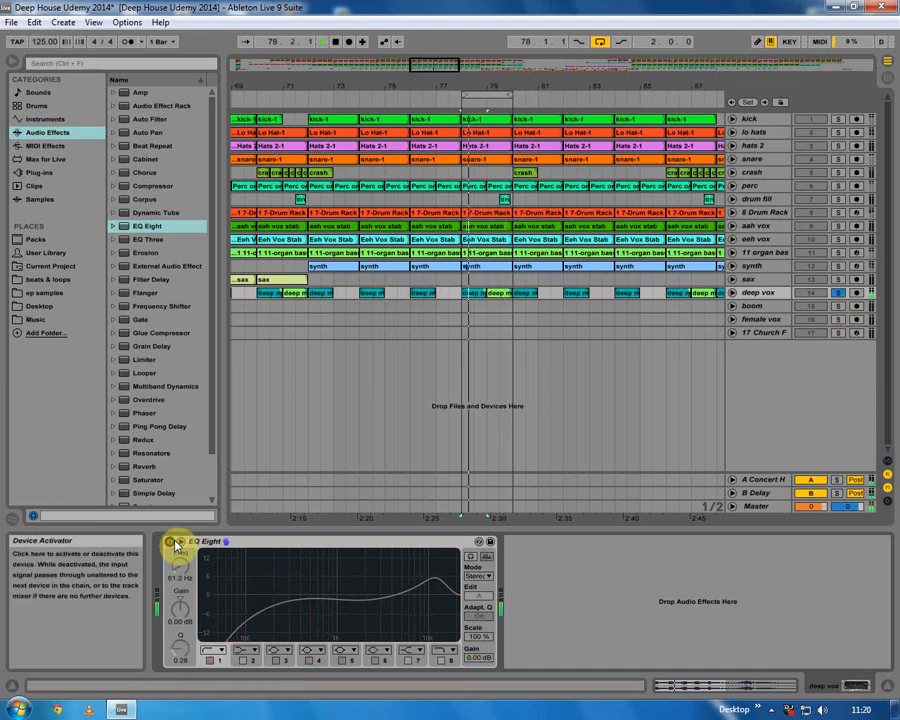
left_click(172, 542)
Set band 5 of the deep vox's EQ to 1.67 kHz and 3.35 dB, and its band 1 low cut to 55.8 Hz.
left_click_drag(229, 620, 233, 627)
mouse_move(364, 602)
left_mouse_down()
mouse_move(378, 594)
mouse_move(356, 589)
left_mouse_up()
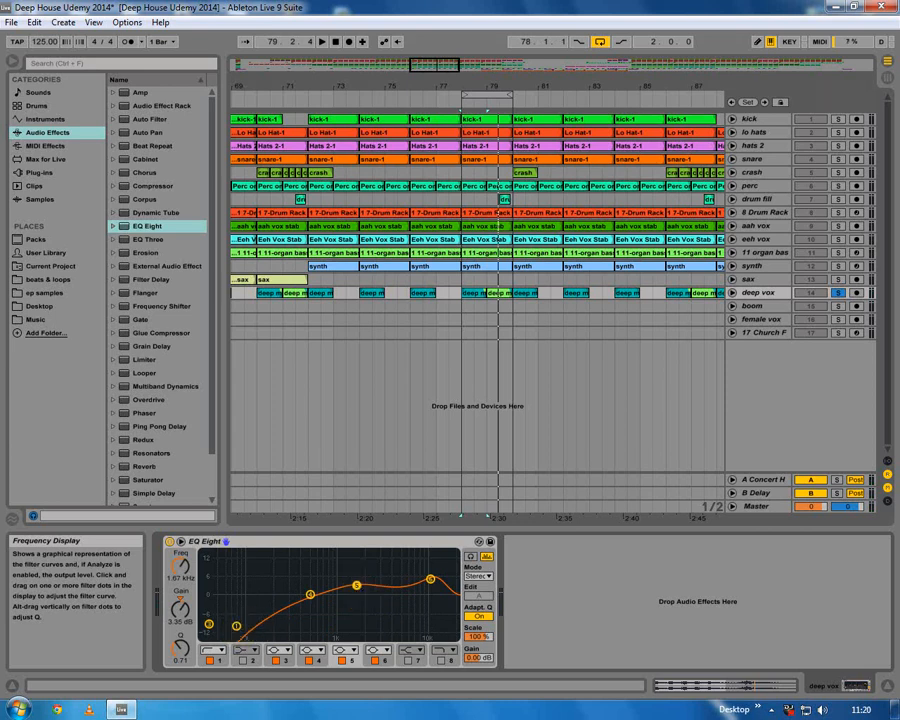
left_click_drag(224, 620, 226, 620)
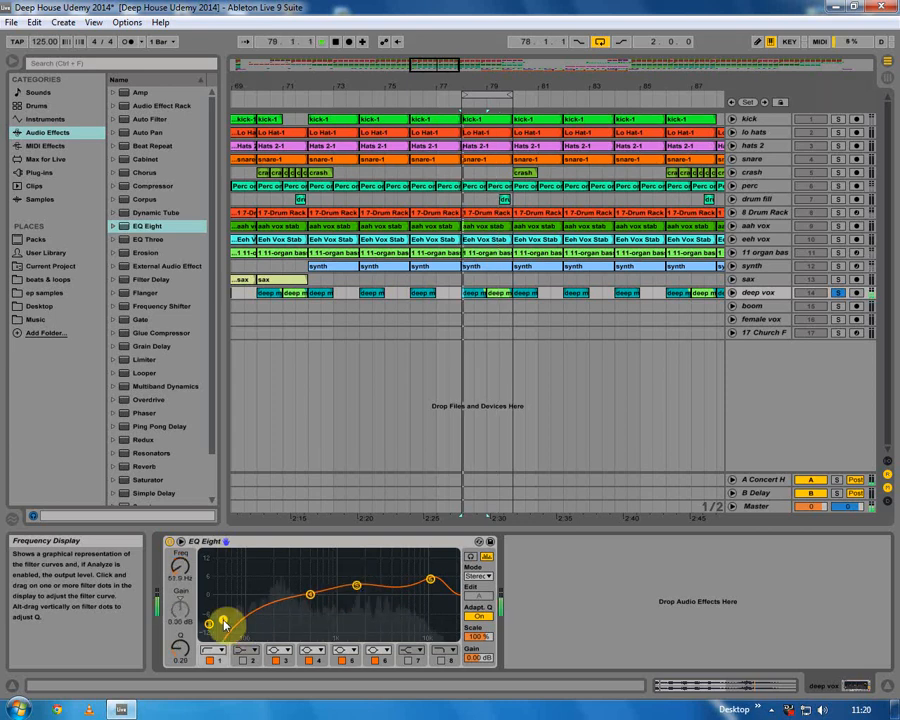
Check the deep vox against the soloed kick, organ bass and synth, then clear the solos and play the full mix.
left_click(840, 120)
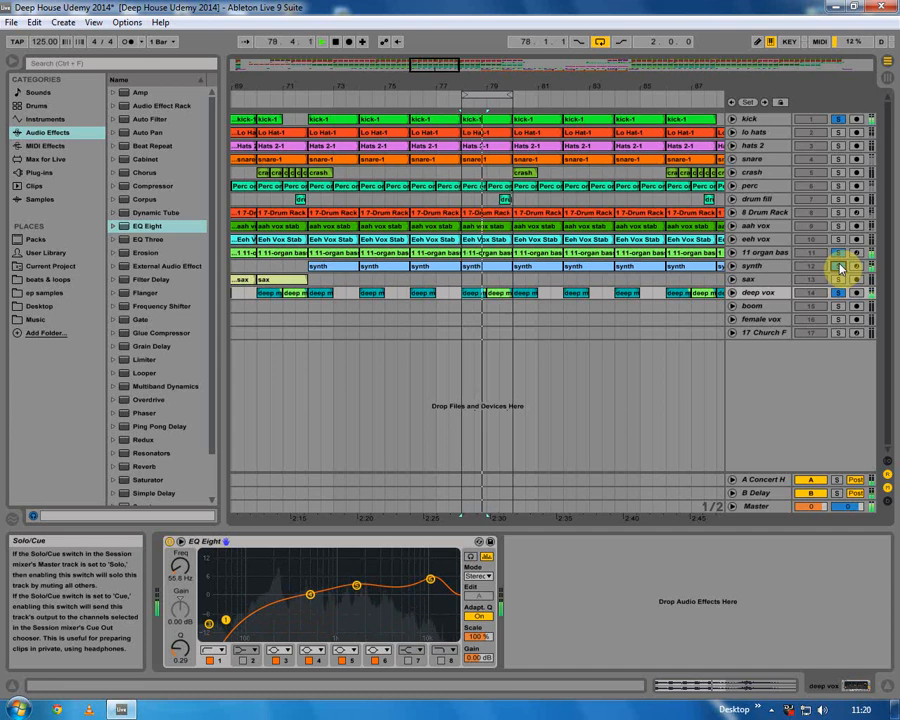
left_click_drag(508, 86, 466, 80)
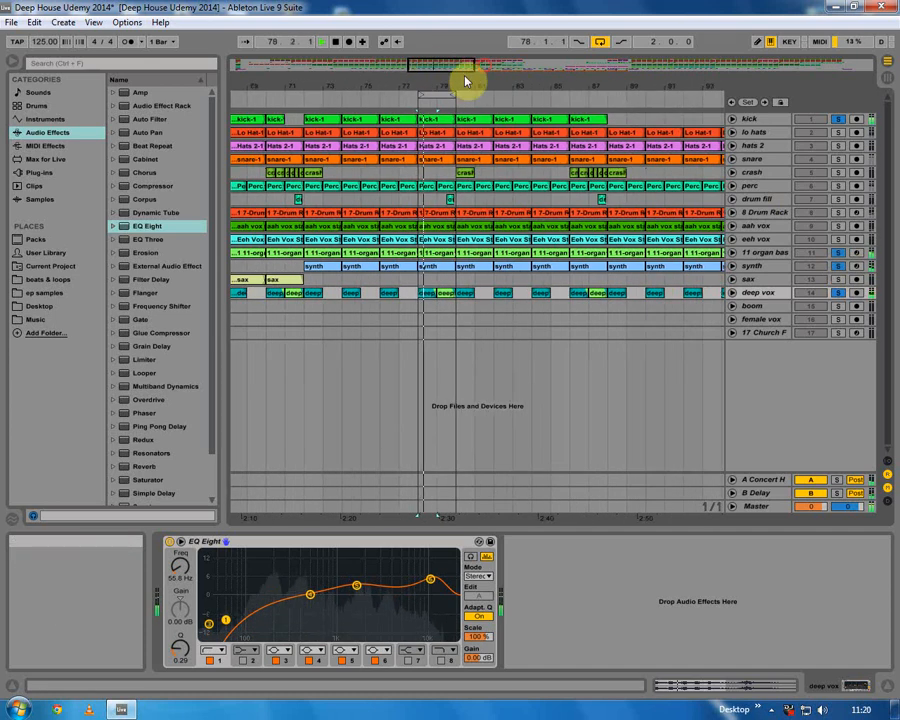
left_click(838, 120)
key("space")
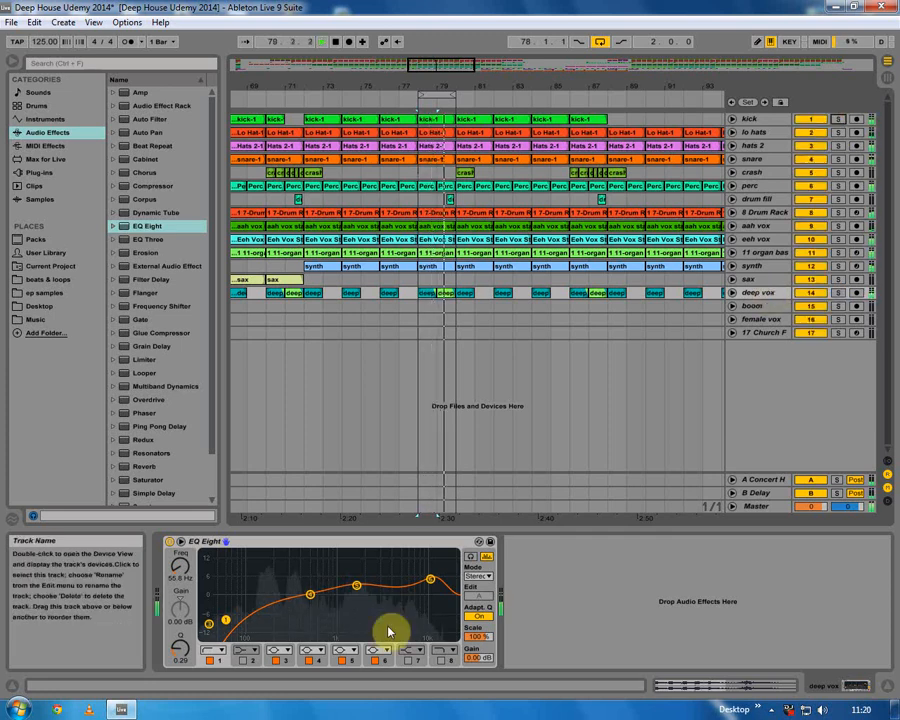
Shift the deep vox's EQ band 5 higher, set band 6 to 12.7 kHz and 4.59 dB, and raise band 3 of the organ bass's EQ.
left_click(356, 584)
left_click_drag(357, 584, 436, 587)
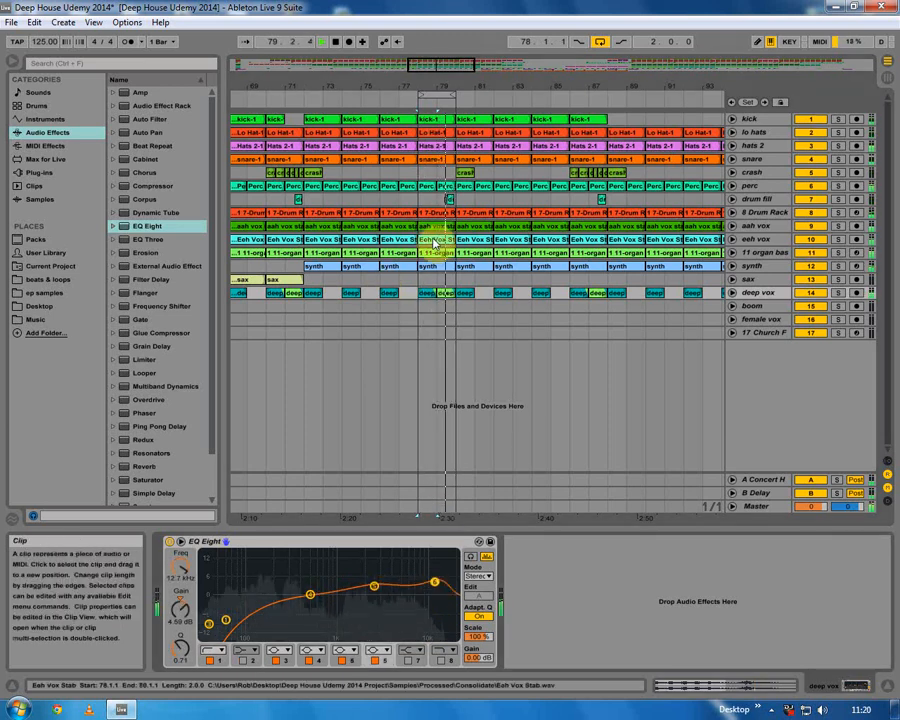
left_click(441, 253)
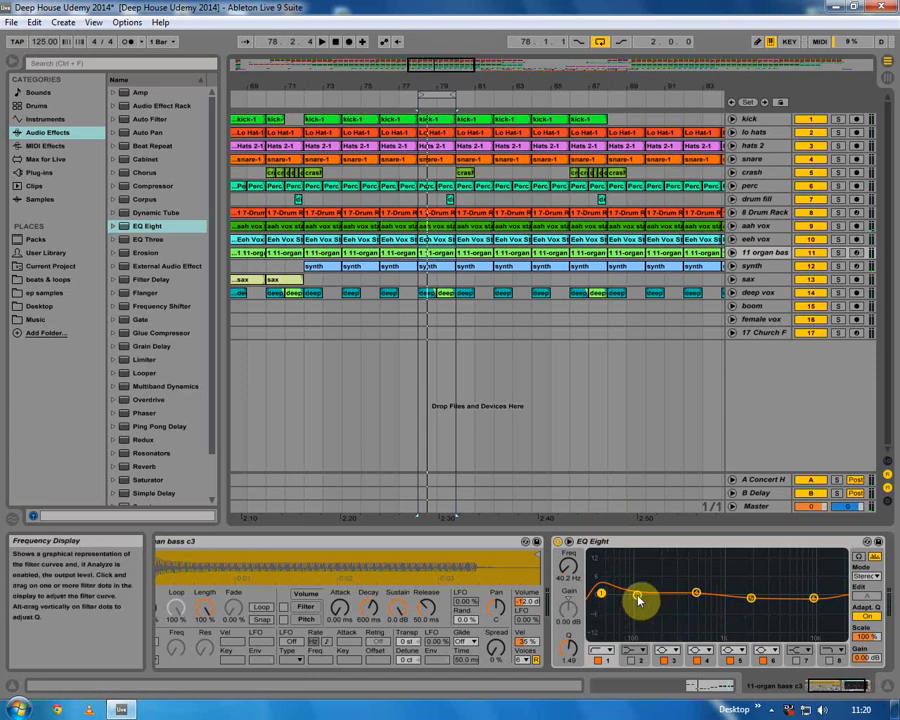
mouse_move(637, 599)
left_mouse_down()
mouse_move(635, 586)
mouse_move(624, 598)
mouse_move(630, 585)
left_mouse_up()
Turn off the loop, move playback ahead to the sax entry at bar 96, and save the Live Set.
left_click(598, 43)
left_click_drag(524, 89, 462, 60)
left_click(510, 200)
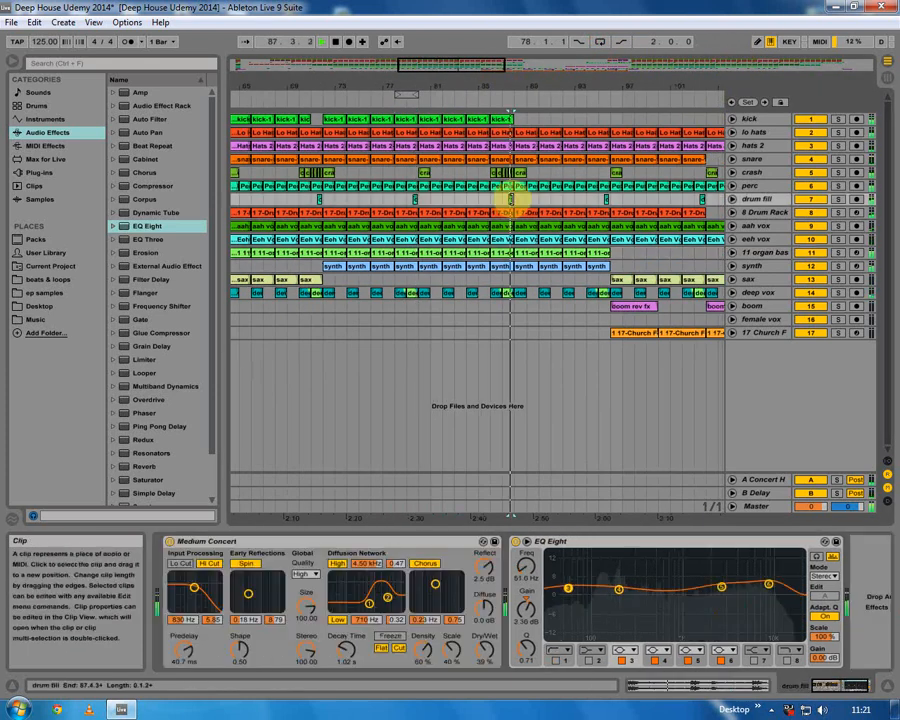
left_click(610, 281)
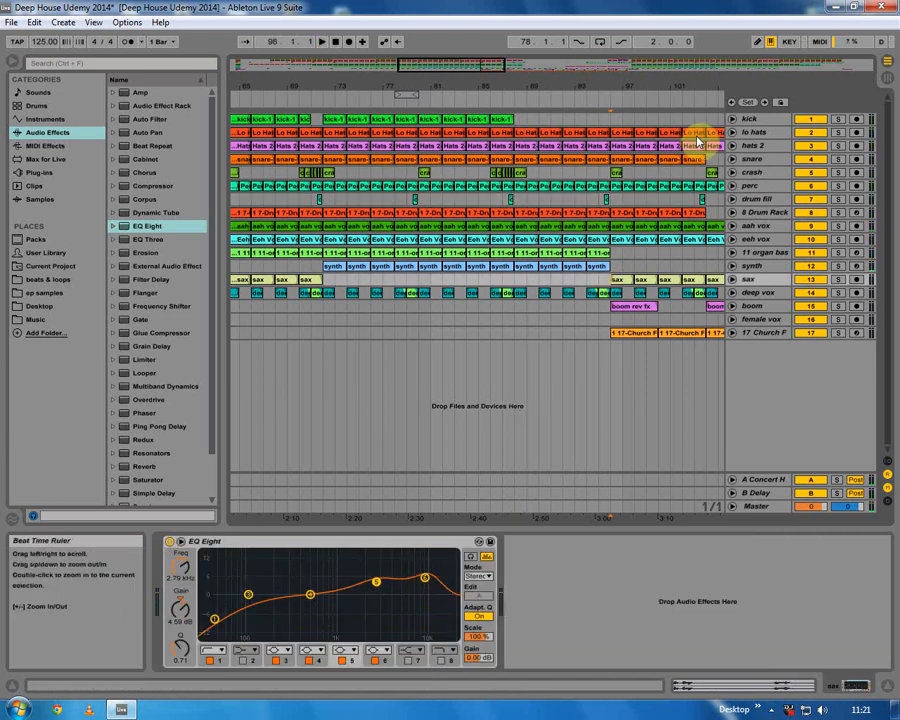
left_click(11, 22)
left_click(48, 148)
Solo the boom track and play its reverse effect clip from bar 96.
left_click_drag(618, 88, 460, 88)
key("space")
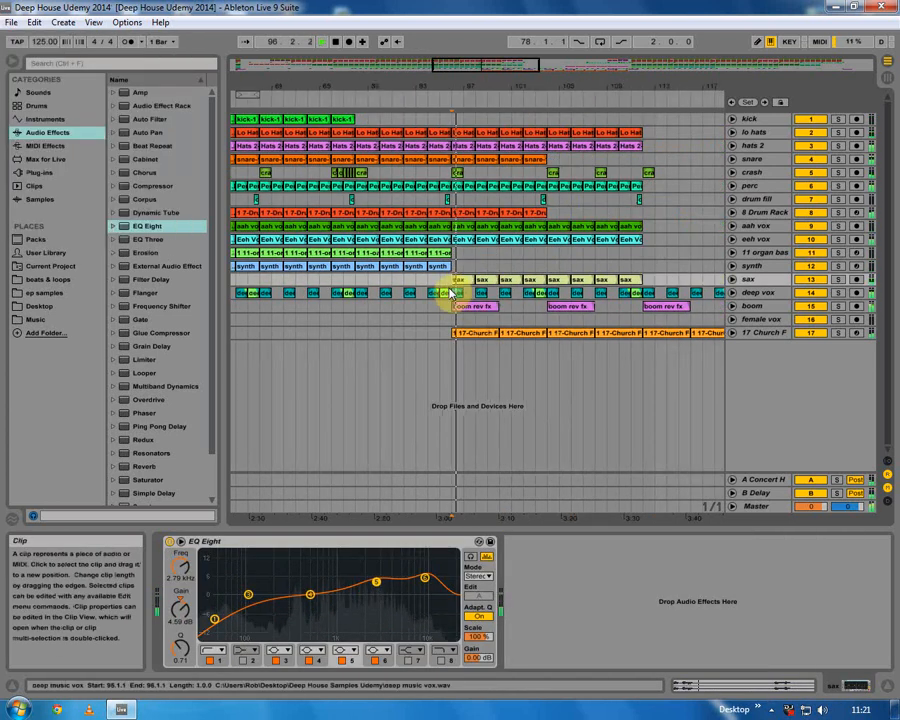
left_click(477, 307)
key("space")
left_click(838, 306)
left_click(450, 311)
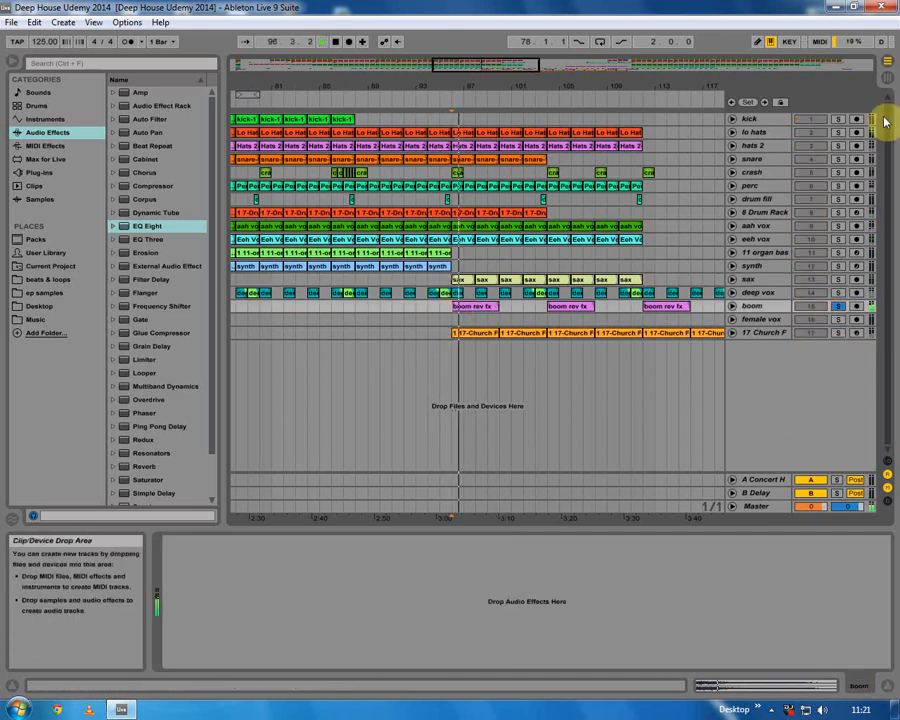
Lower the boom track's volume to about -3.7 dB in the mixer and clear its solo to check it in the full mix.
left_click(887, 63)
left_click_drag(538, 521, 634, 512)
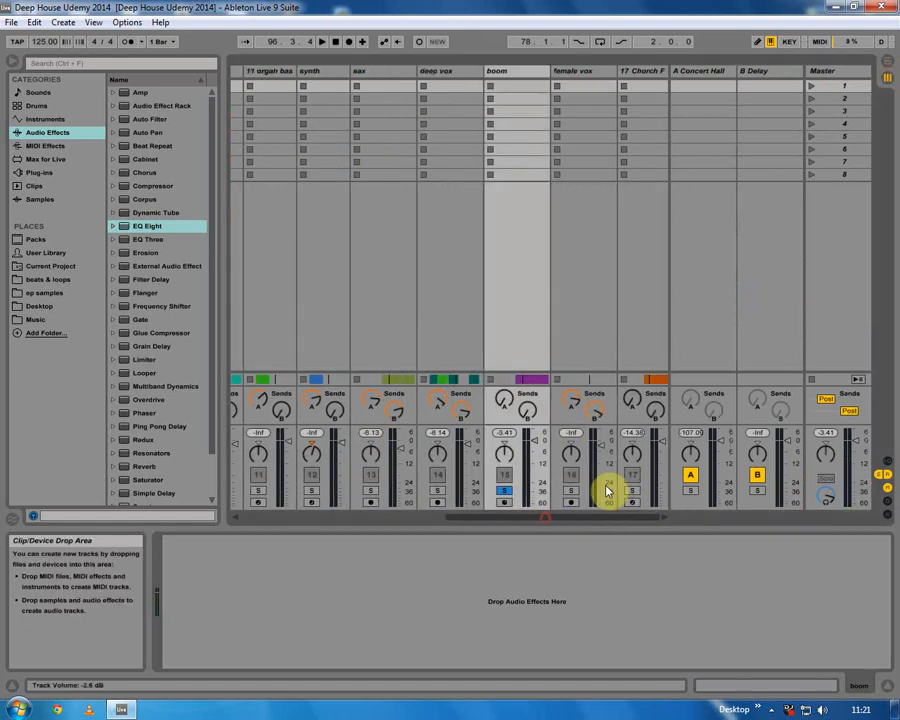
key("space")
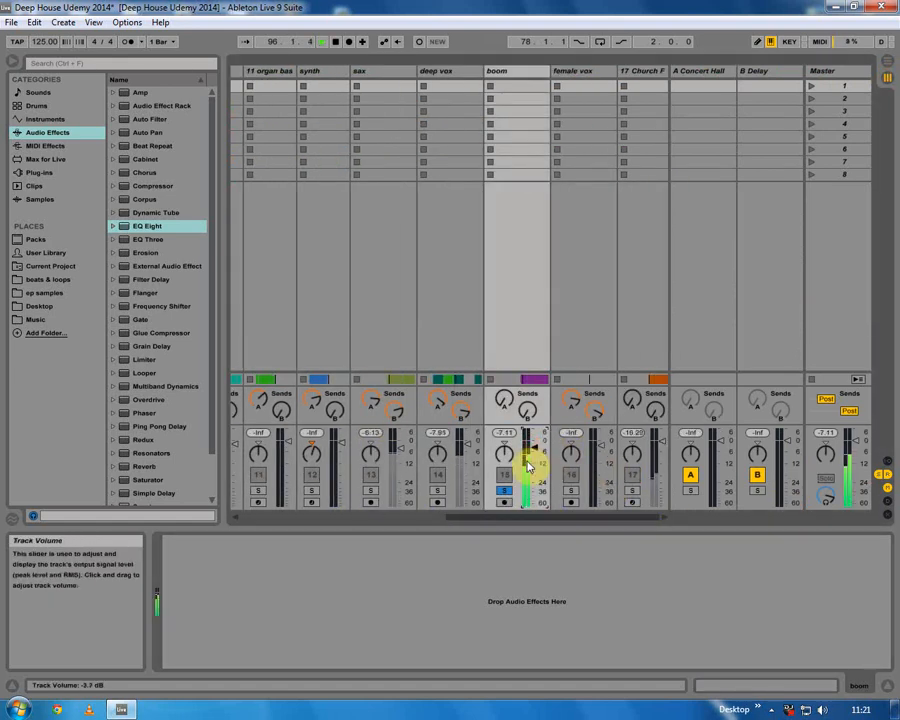
left_click(505, 490)
left_click_drag(536, 452, 536, 451)
key("space")
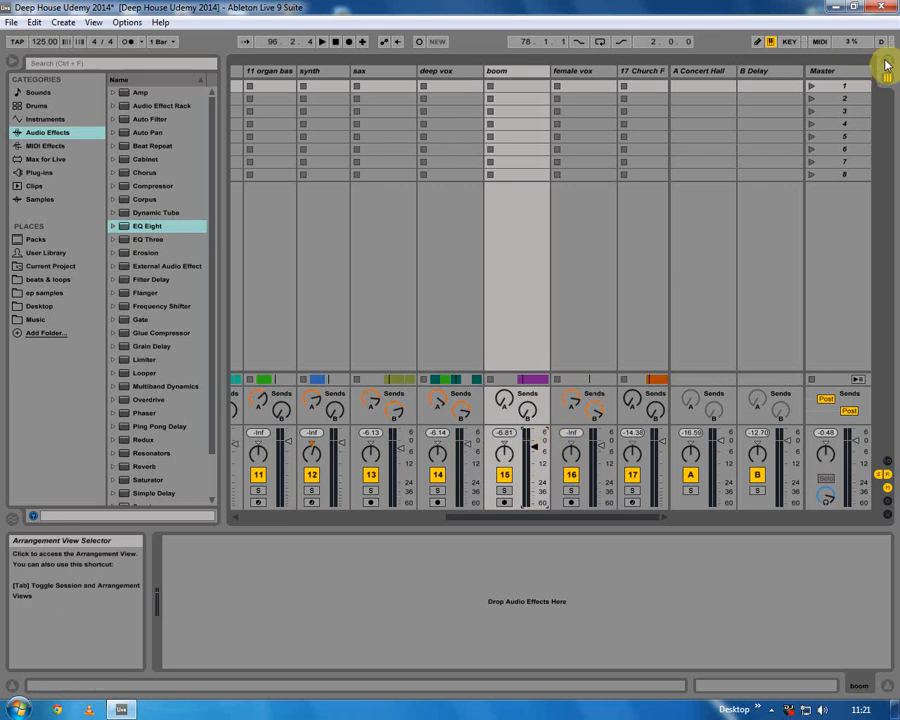
Set the boom's Concert Hall send to -32.8 dB, return to Arrangement View and play from the boom clip at bar 112.
left_click(503, 400)
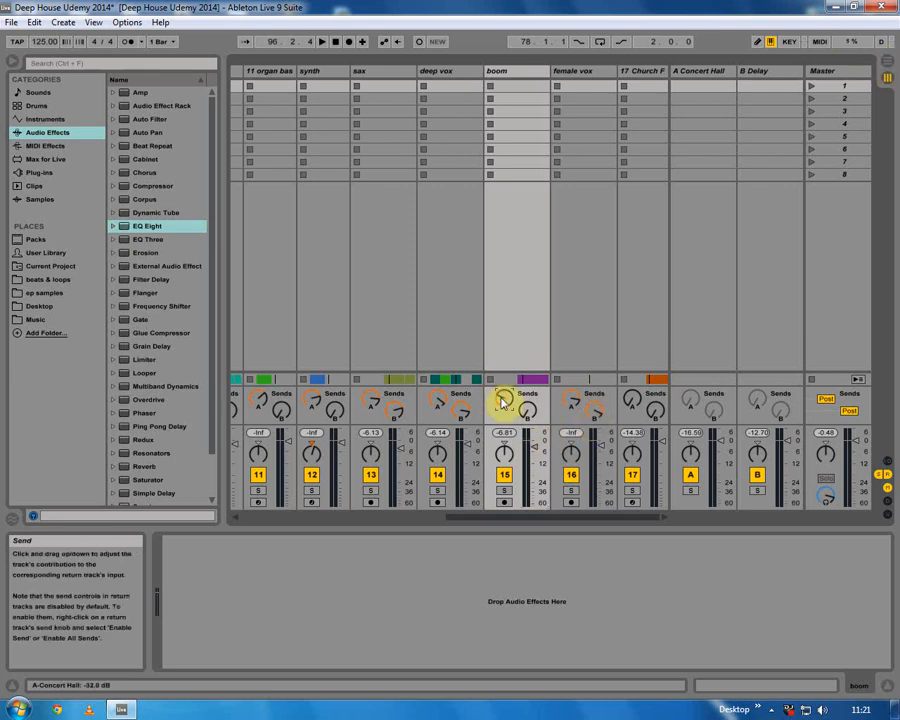
key("space")
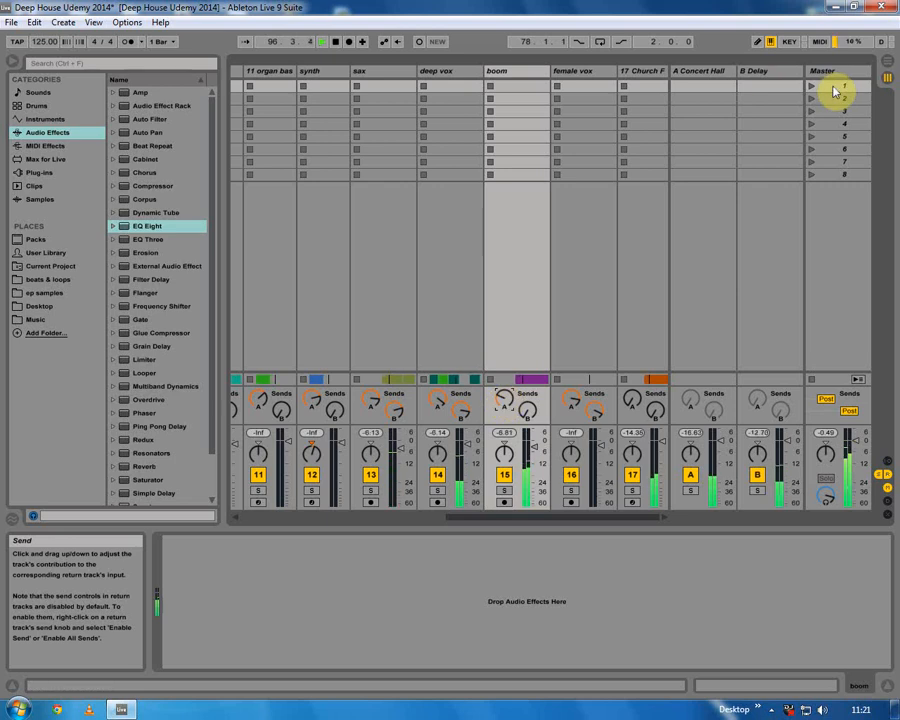
left_click(887, 62)
left_click(643, 308)
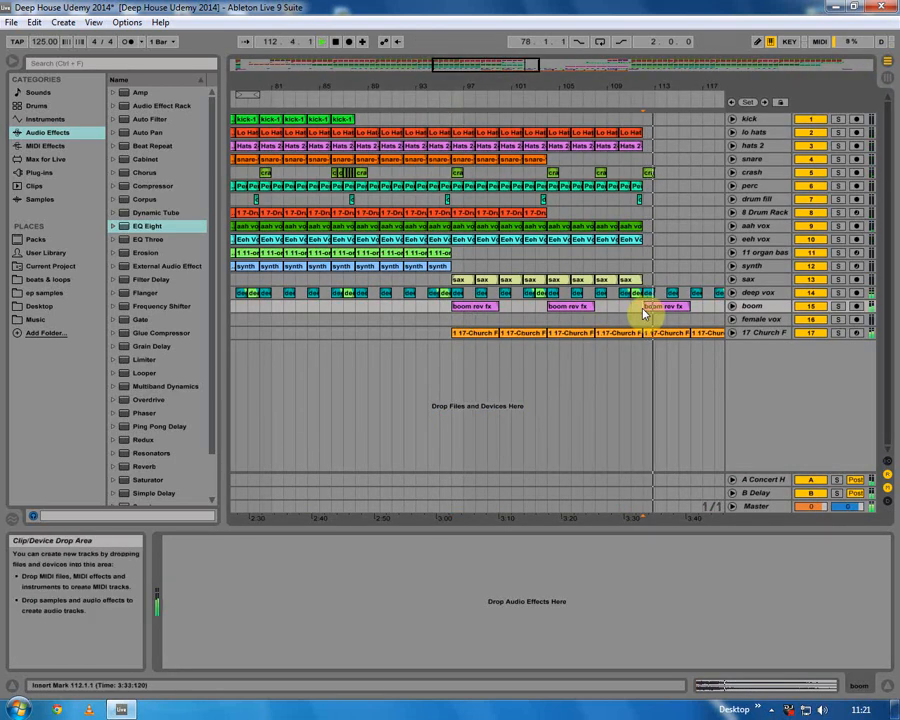
Add an EQ Eight after the Church Feeling instrument on track 17 and play the arrangement from bar 108.
left_click(472, 336)
double_click(472, 338)
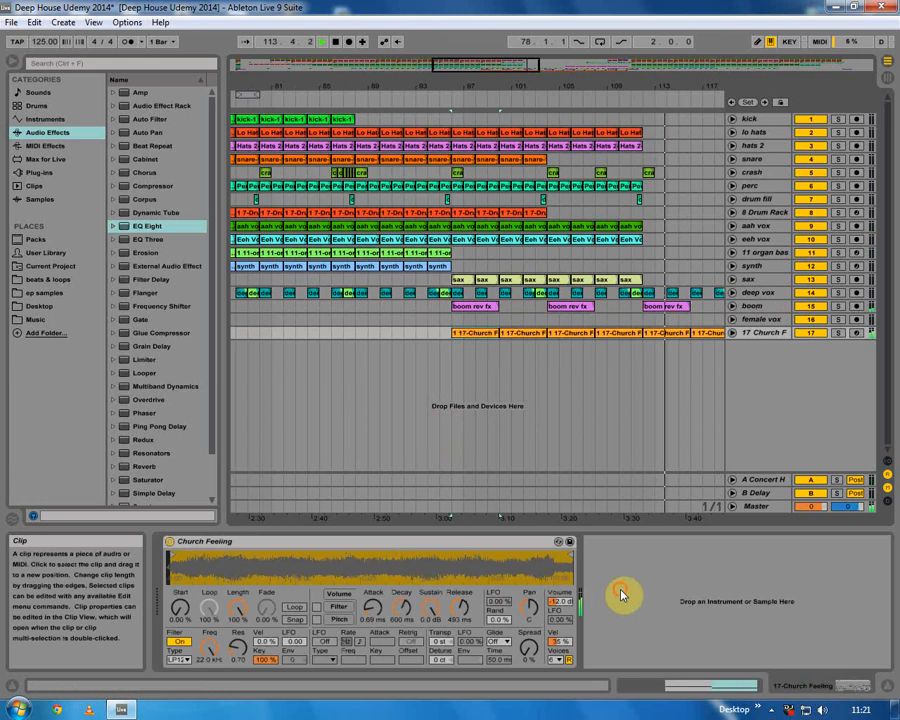
left_click_drag(124, 226, 645, 587)
key("space")
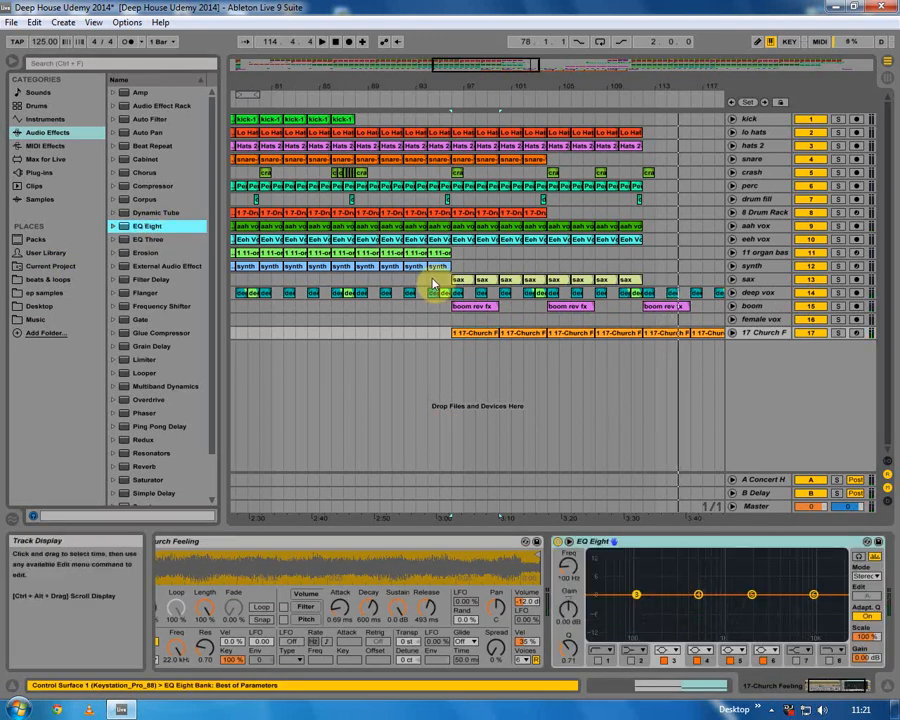
left_click(633, 334)
key("space")
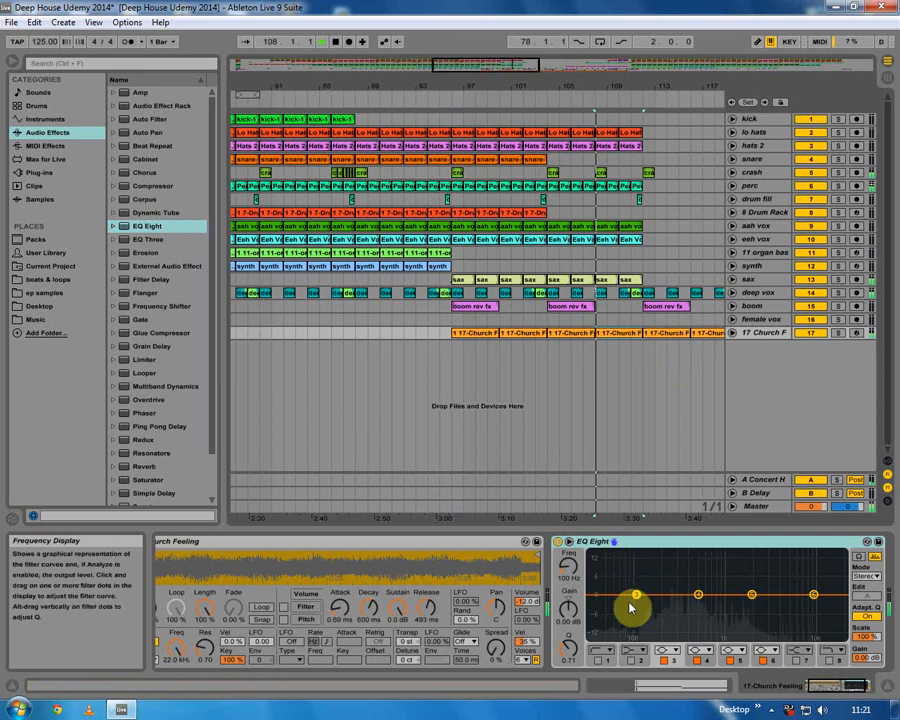
Enable band 1 in the Church Feeling's EQ Eight at 47.4 Hz with Q 2.89, and compare the EQ on and off.
left_click(600, 661)
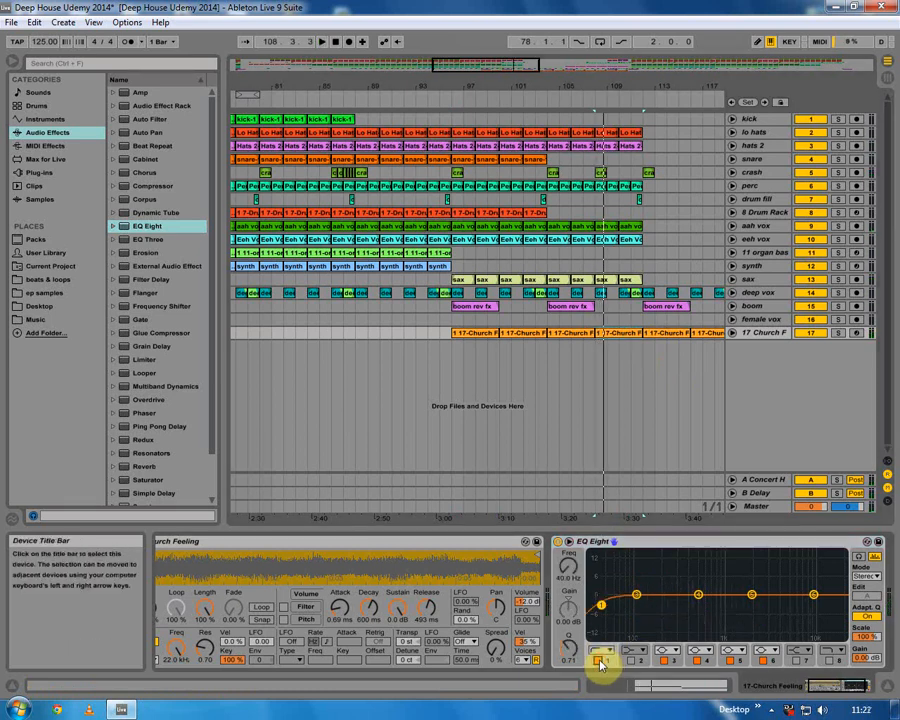
mouse_move(601, 606)
left_mouse_down()
mouse_move(596, 582)
mouse_move(628, 578)
mouse_move(650, 588)
mouse_move(608, 587)
left_mouse_up()
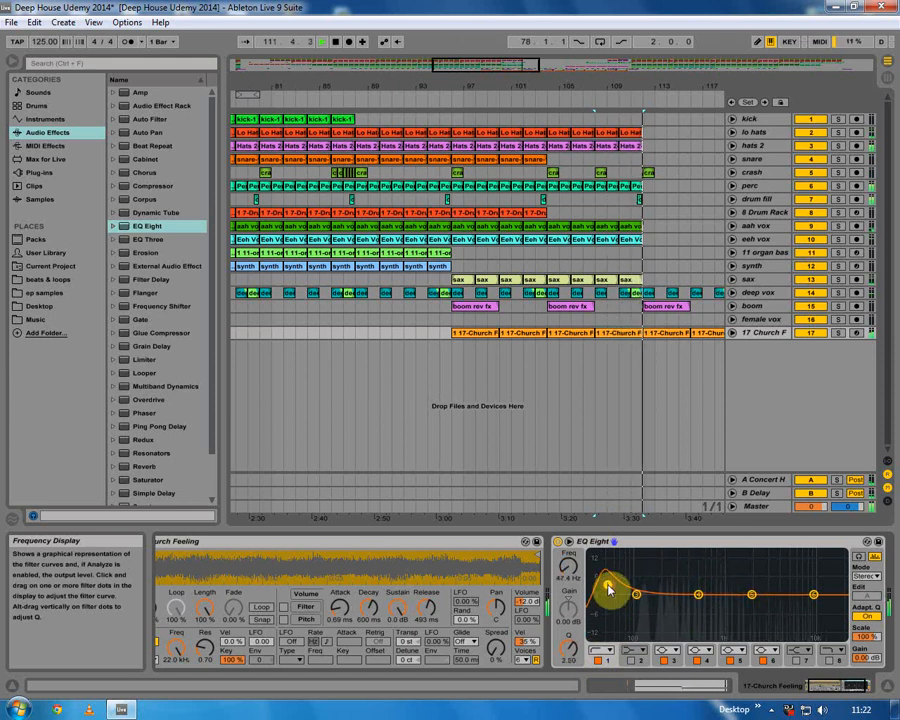
left_click(557, 542)
left_click(557, 542)
Set band 3 of the Church Feeling's EQ to 194 Hz and 3.84 dB while comparing the EQ on and off.
left_click_drag(643, 593, 670, 588)
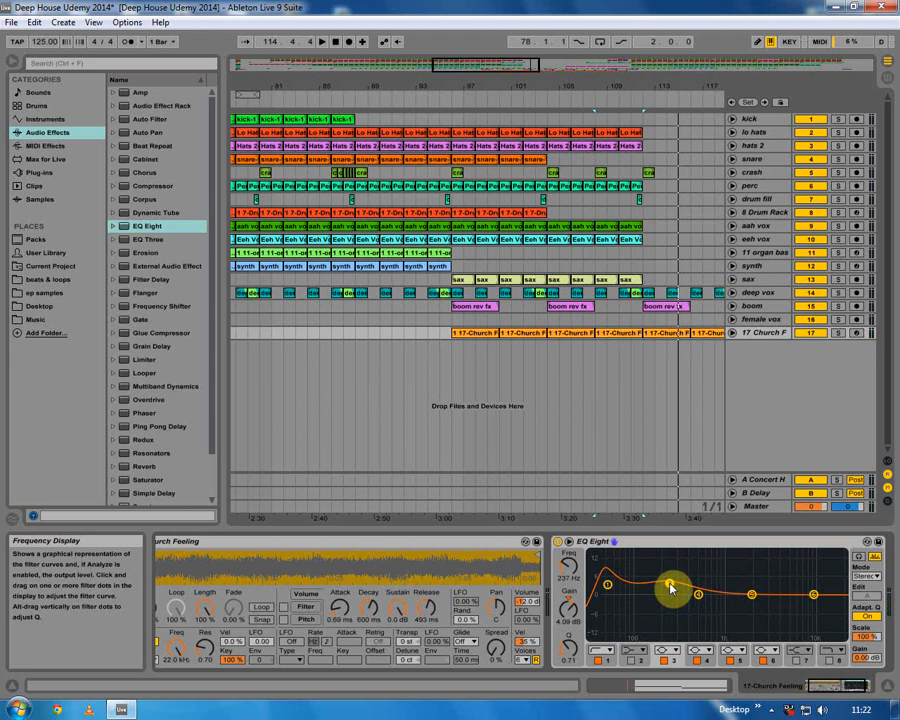
key("space")
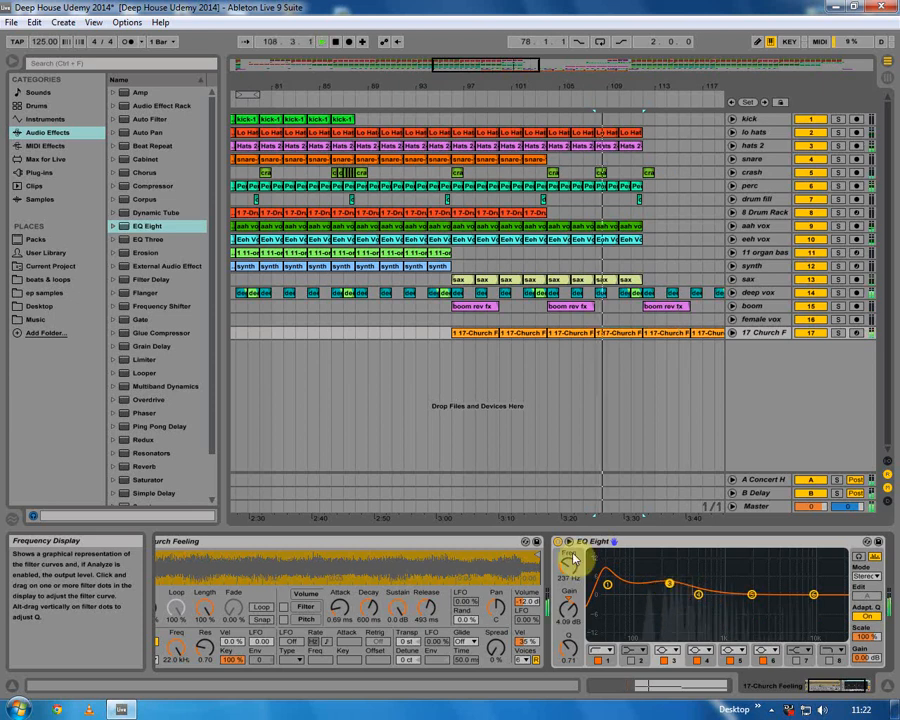
left_click(558, 542)
left_click(558, 542)
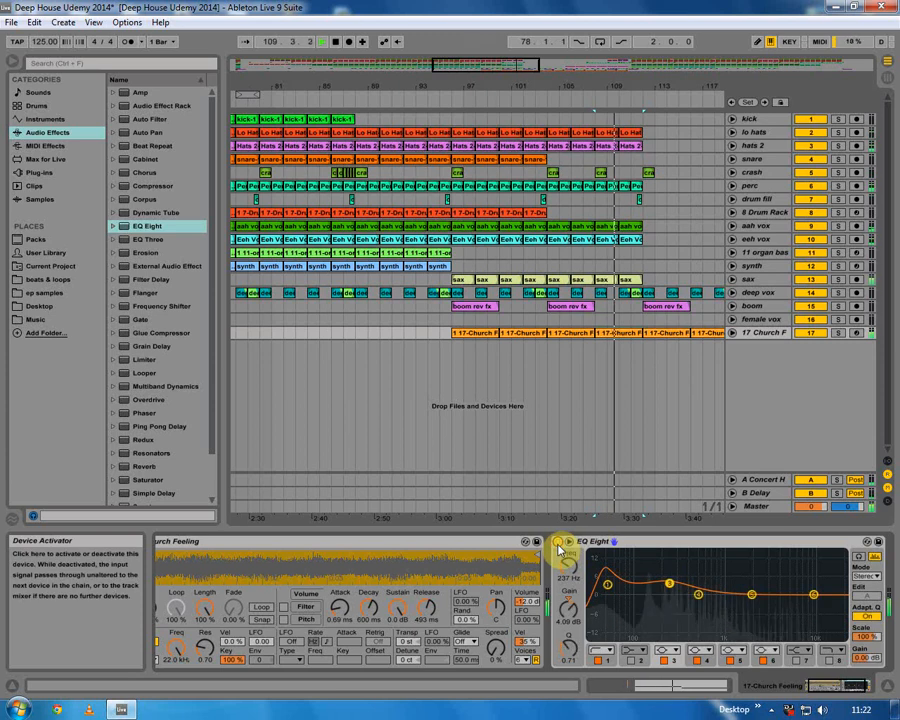
mouse_move(666, 586)
left_mouse_down()
mouse_move(662, 578)
mouse_move(665, 588)
left_mouse_up()
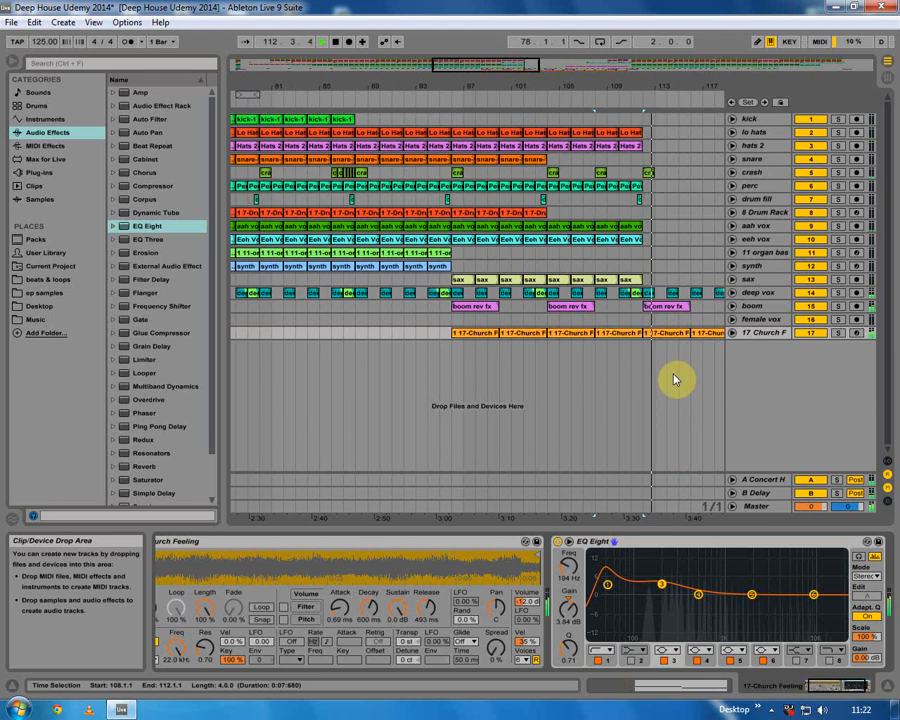
Reduce the frequency and boost of the Church Feeling's EQ band 3, and set the deep vox's EQ band 5 to 3.60 kHz and 1.61 dB.
left_click_drag(465, 88, 516, 316)
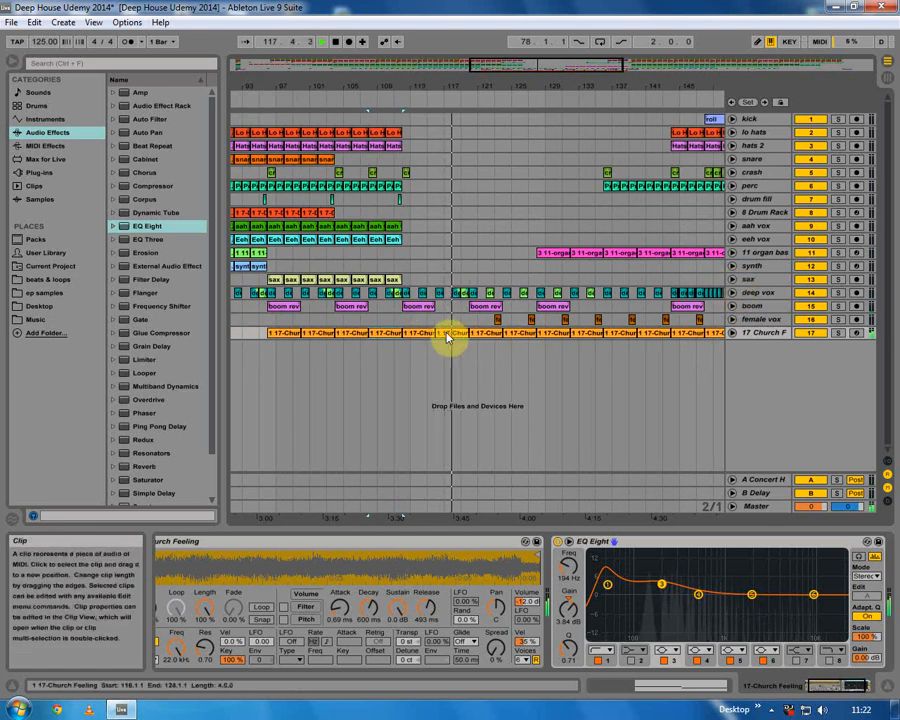
mouse_move(661, 583)
left_mouse_down()
mouse_move(667, 589)
mouse_move(647, 590)
left_mouse_up()
left_click(806, 293)
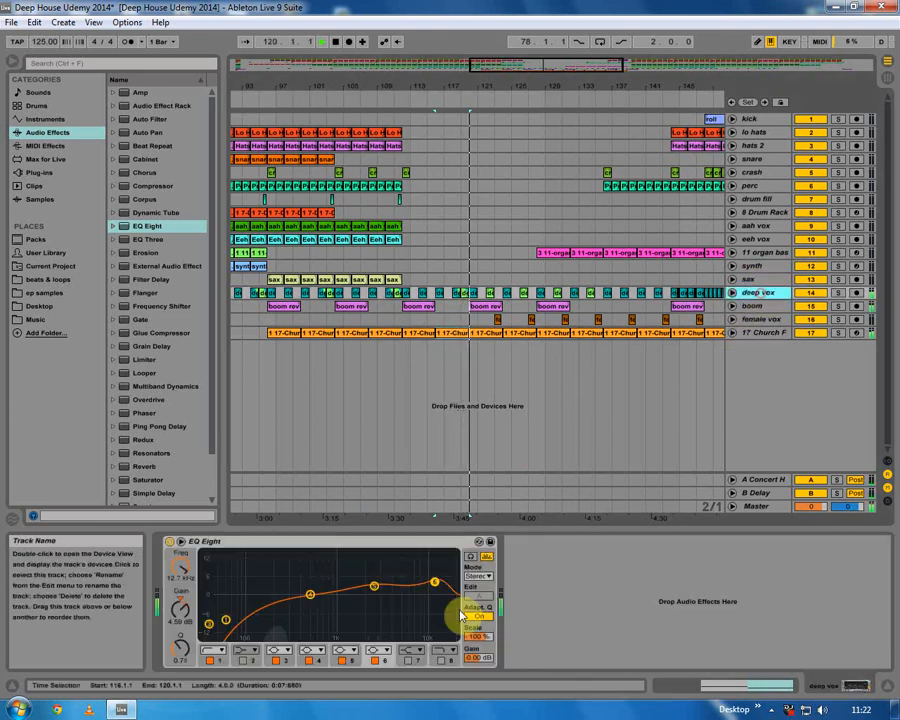
left_click_drag(380, 597, 388, 595)
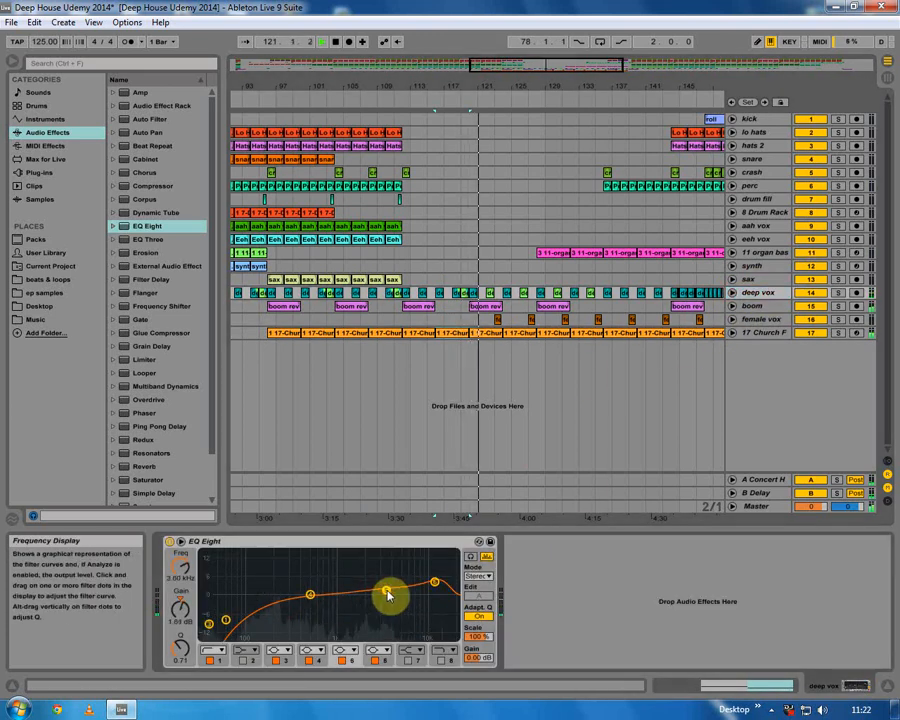
Compare the Church Feeling with the female vox, and set the female vox's EQ band 6 to 13.2 kHz and 4.83 dB.
left_click(490, 336)
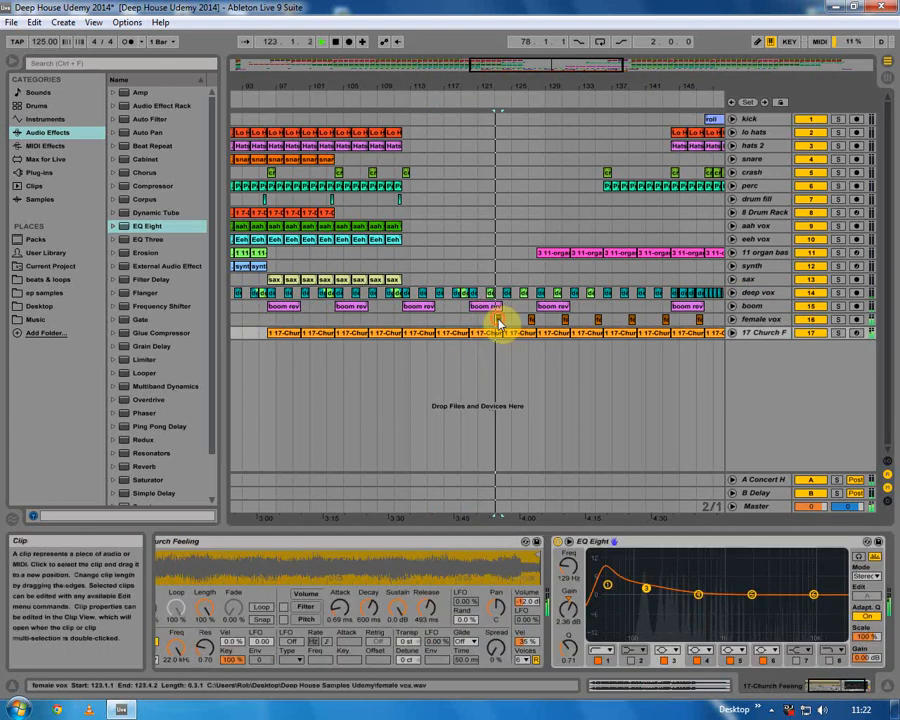
left_click(499, 321)
left_click_drag(397, 590, 436, 581)
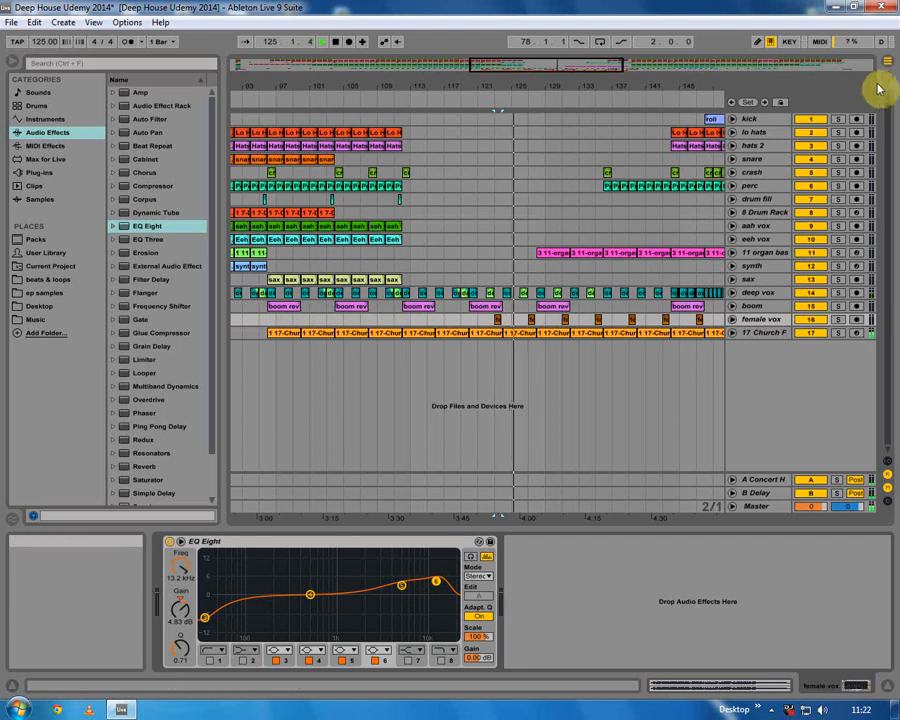
Listen to the breakdown from the organ bass entry through the drum roll into the drop, and stop playback.
left_click(532, 333)
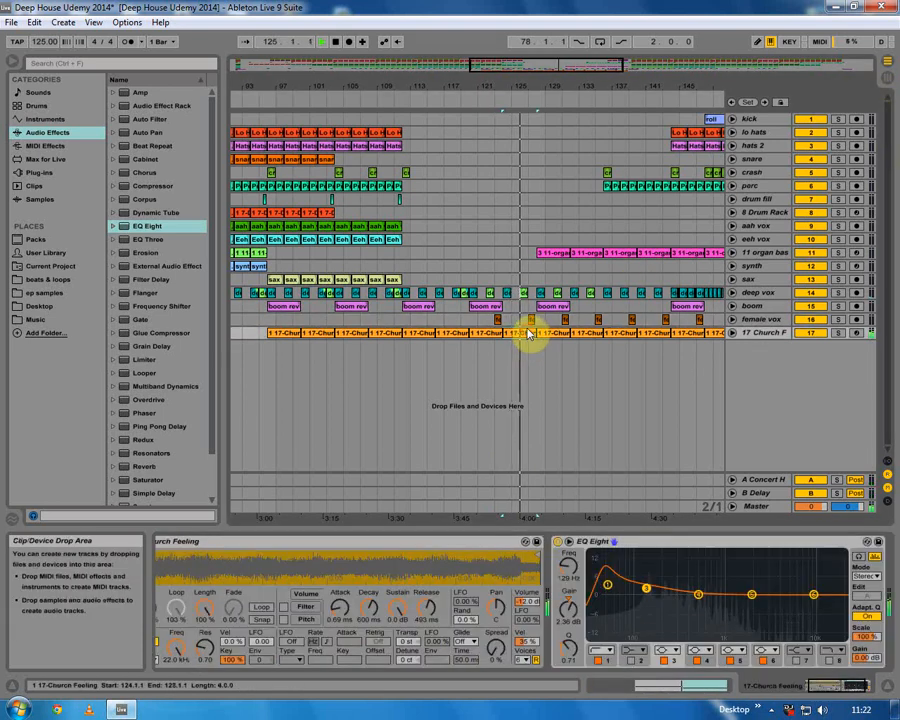
left_click(537, 258)
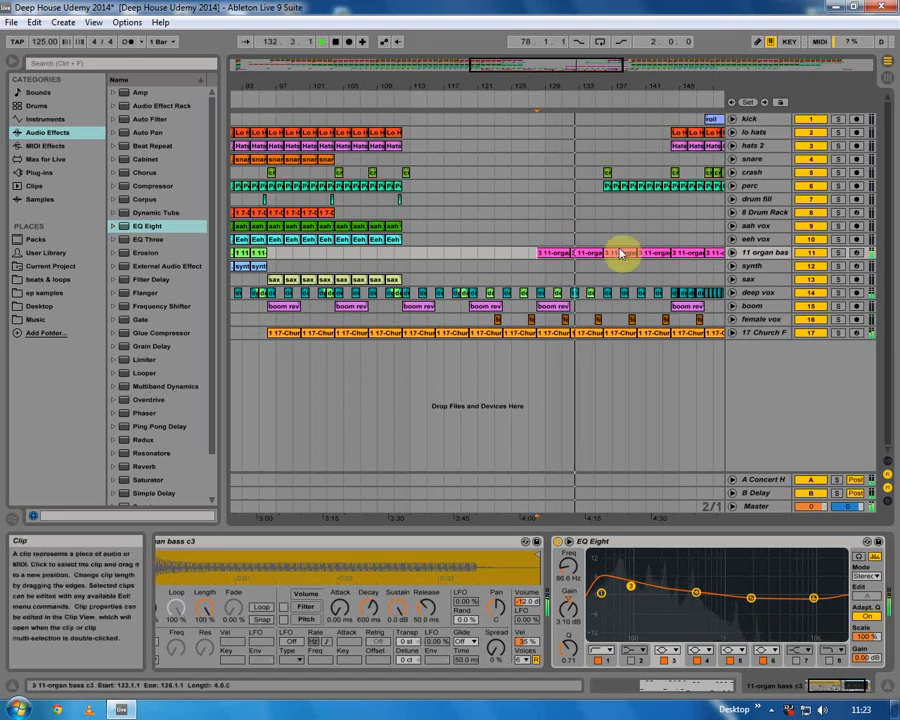
left_click(668, 203)
left_click(692, 84)
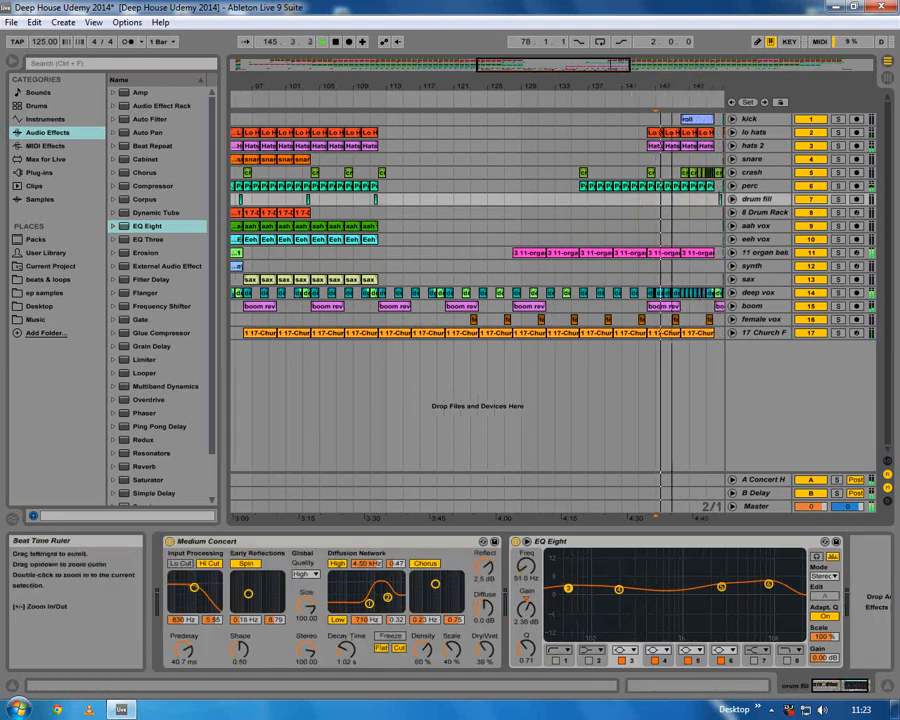
left_click(519, 227)
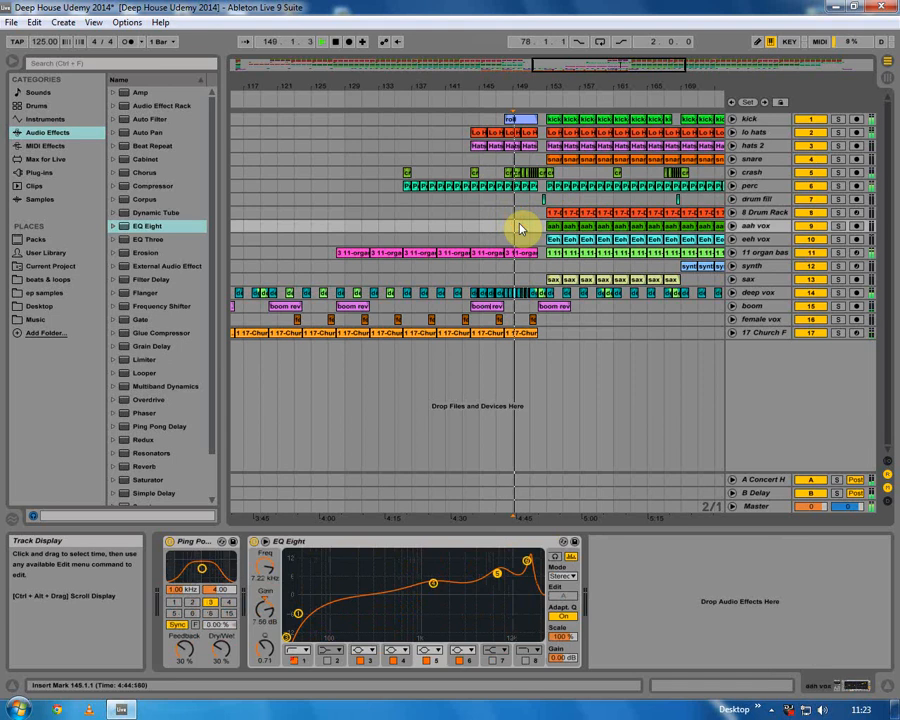
left_click_drag(538, 84, 526, 176)
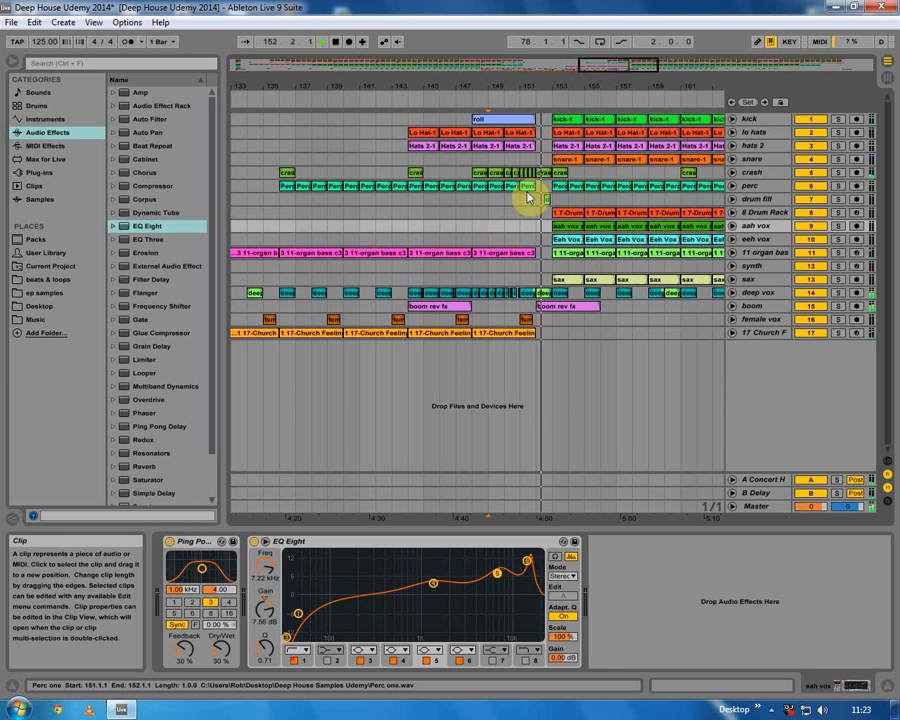
left_click_drag(516, 90, 474, 80)
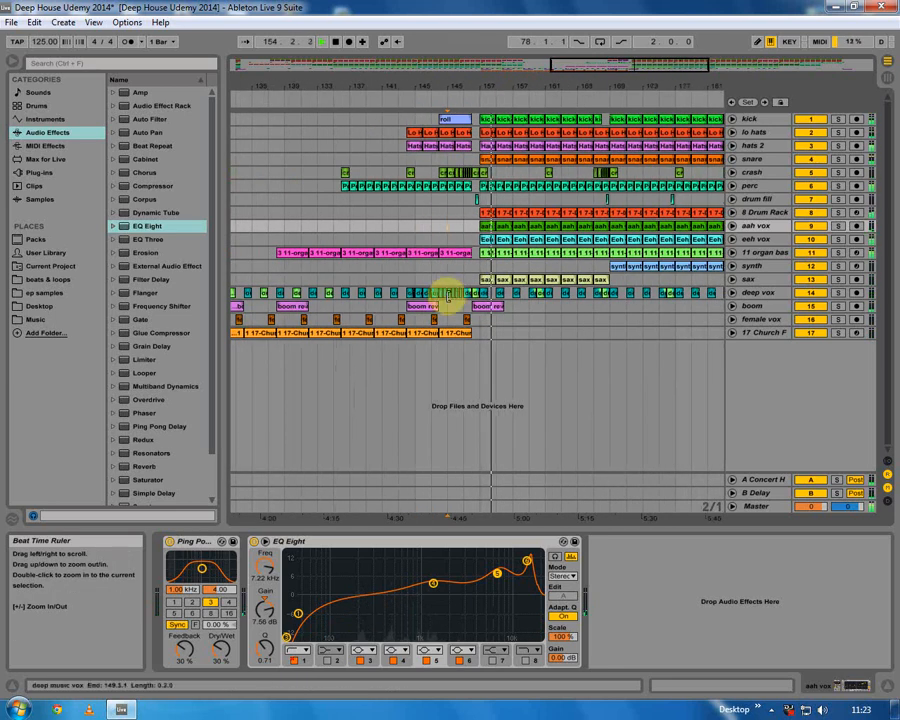
left_click(440, 344)
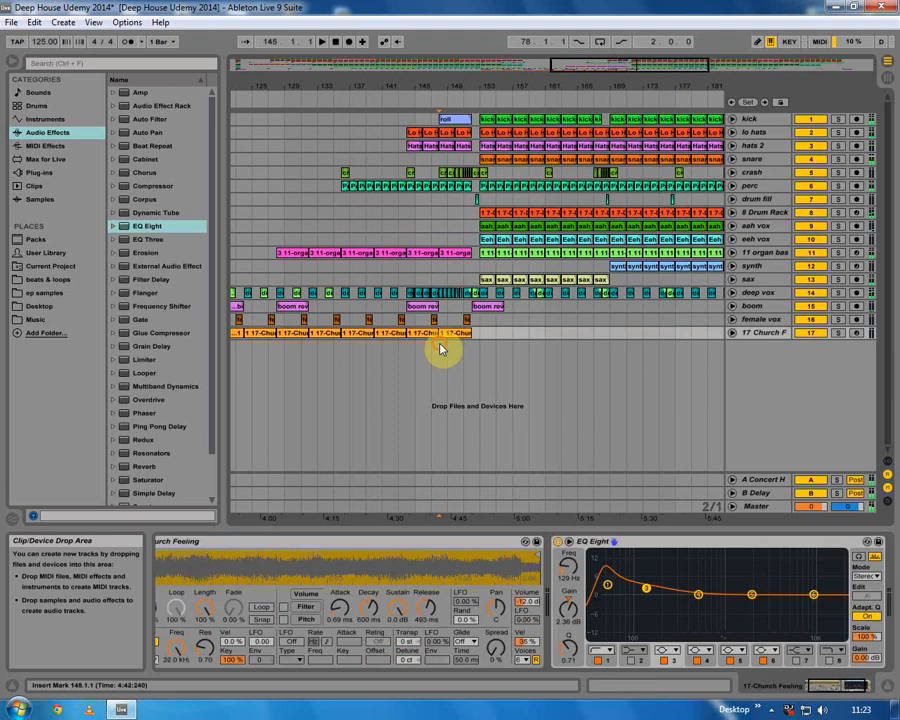
Play from the female vox clip at bar 135, cut its EQ band 4 and set band 6 to 15.0 kHz and 7.31 dB.
left_click(337, 320)
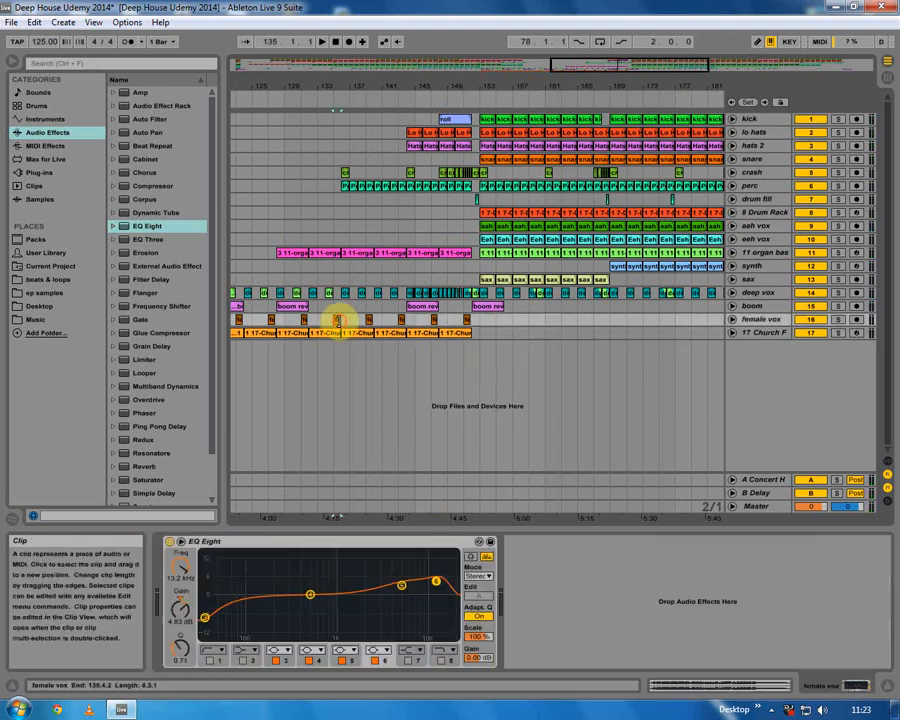
key("space")
left_click_drag(307, 598, 323, 611)
left_click_drag(401, 586, 405, 584)
left_click_drag(437, 580, 438, 575)
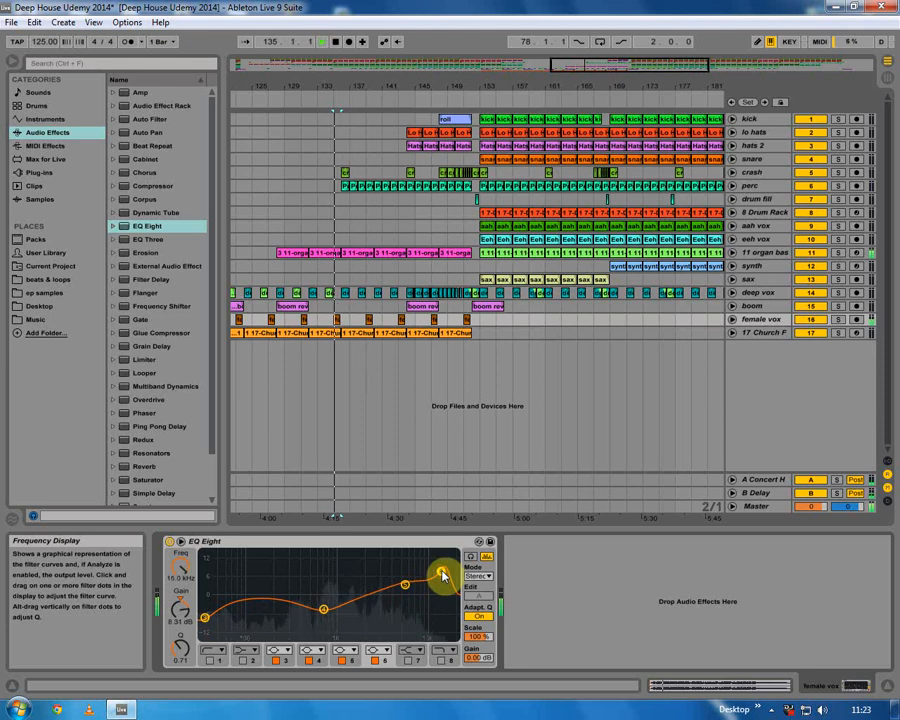
left_click_drag(442, 575, 442, 577)
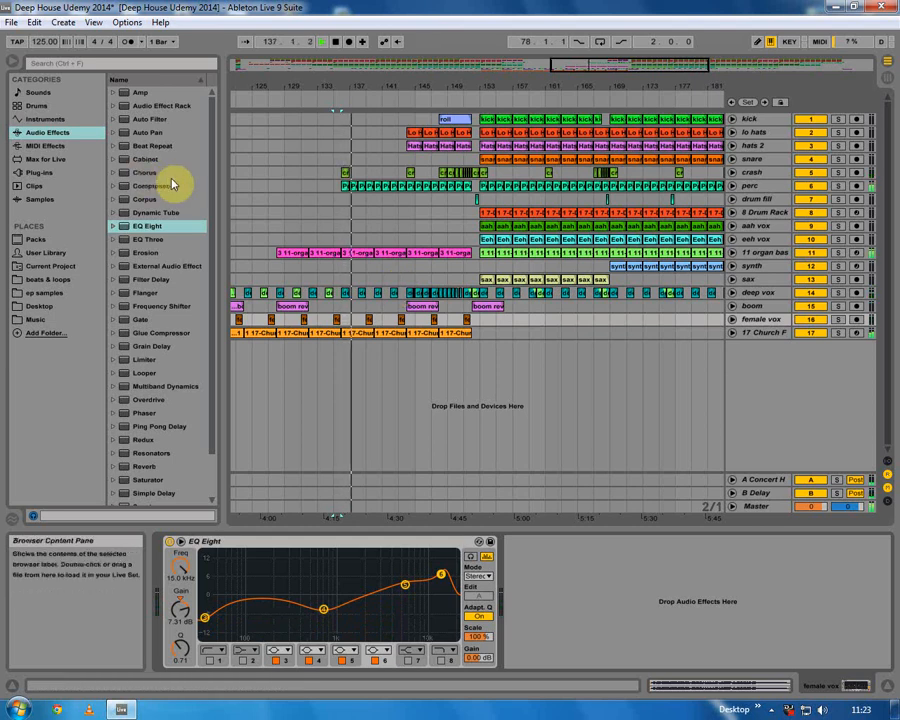
Narrow the browser and set the female vox's EQ band 4 to 1.12 kHz and -2.85 dB, and band 5 to 6.71 kHz.
left_click_drag(220, 200, 135, 197)
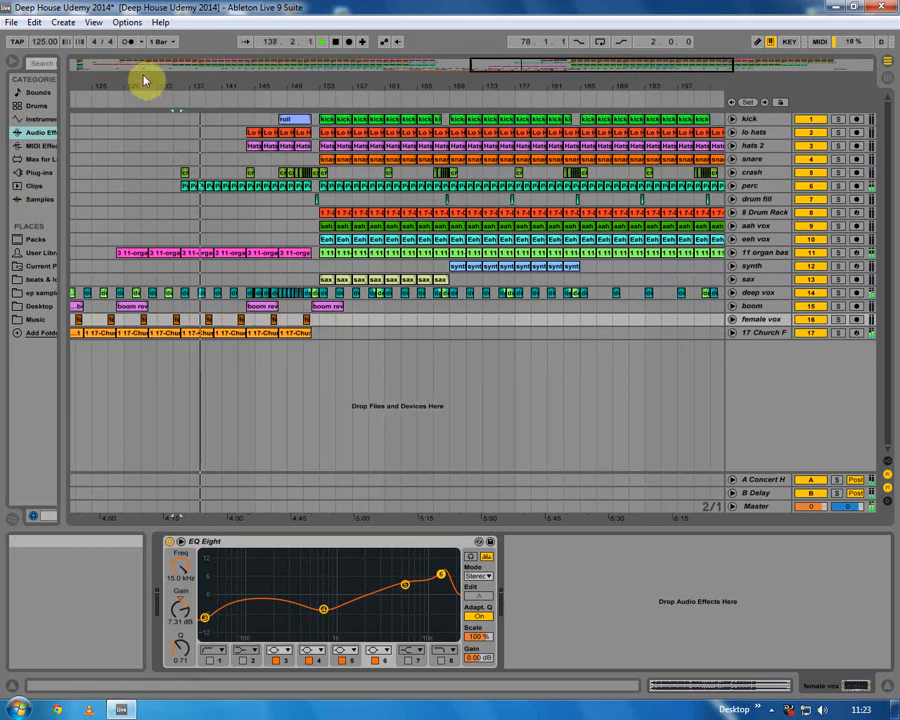
scroll(300, 400, "left", 8)
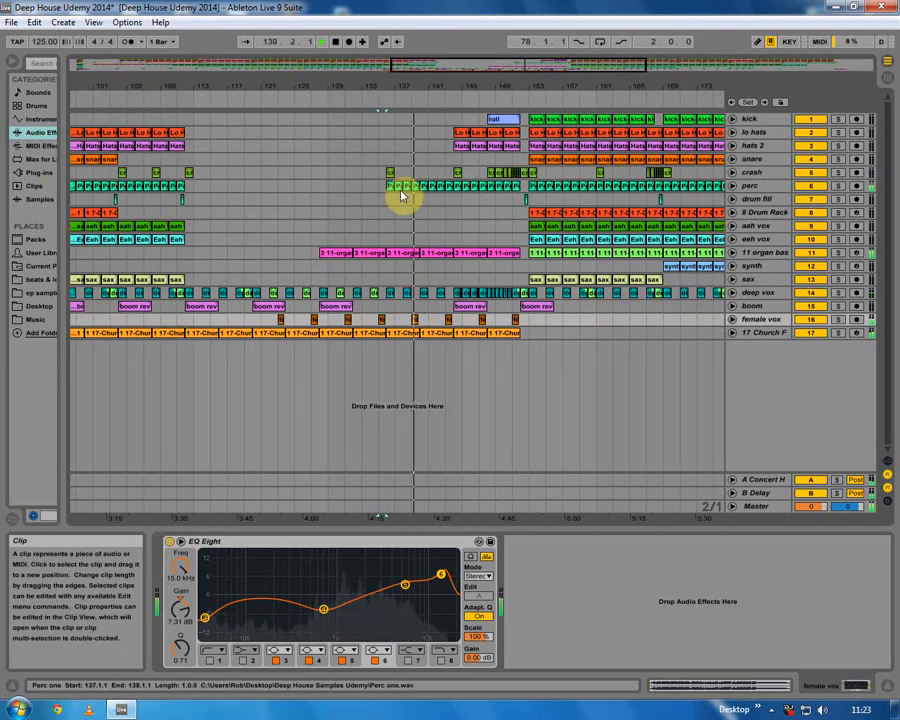
left_click_drag(325, 614, 342, 607)
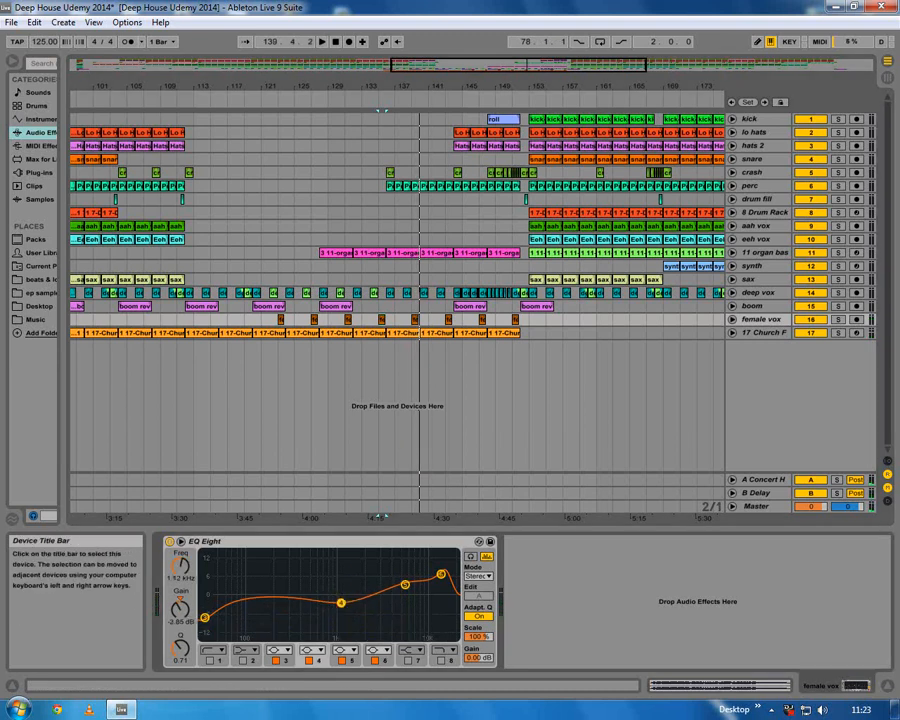
left_click_drag(407, 588, 411, 580)
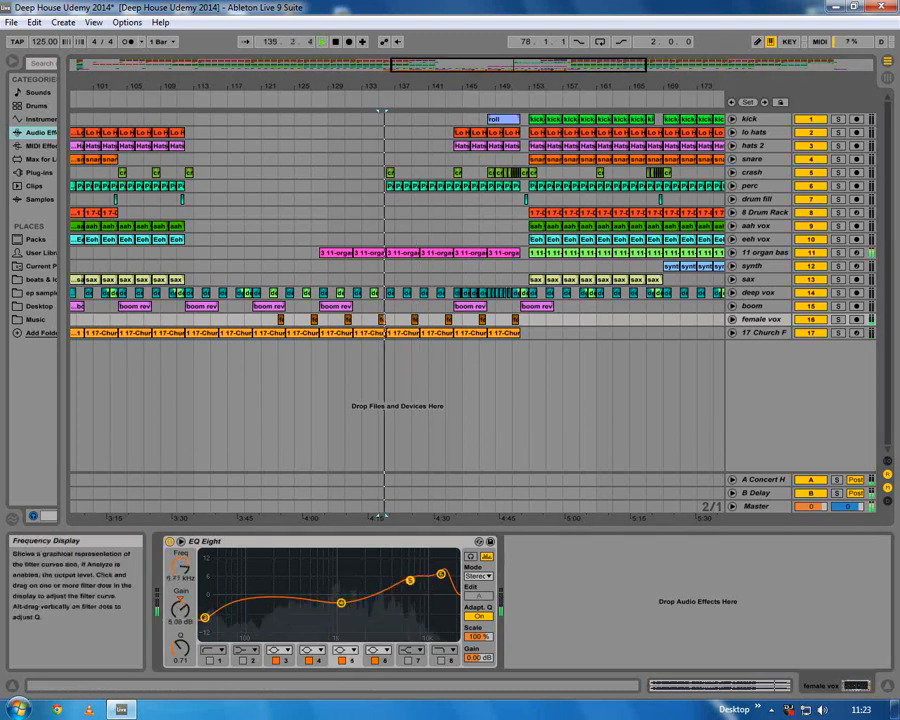
Enable band 7 in the female vox's EQ Eight at 19.0 kHz, 6.82 dB and Q 0.67.
left_click(408, 660)
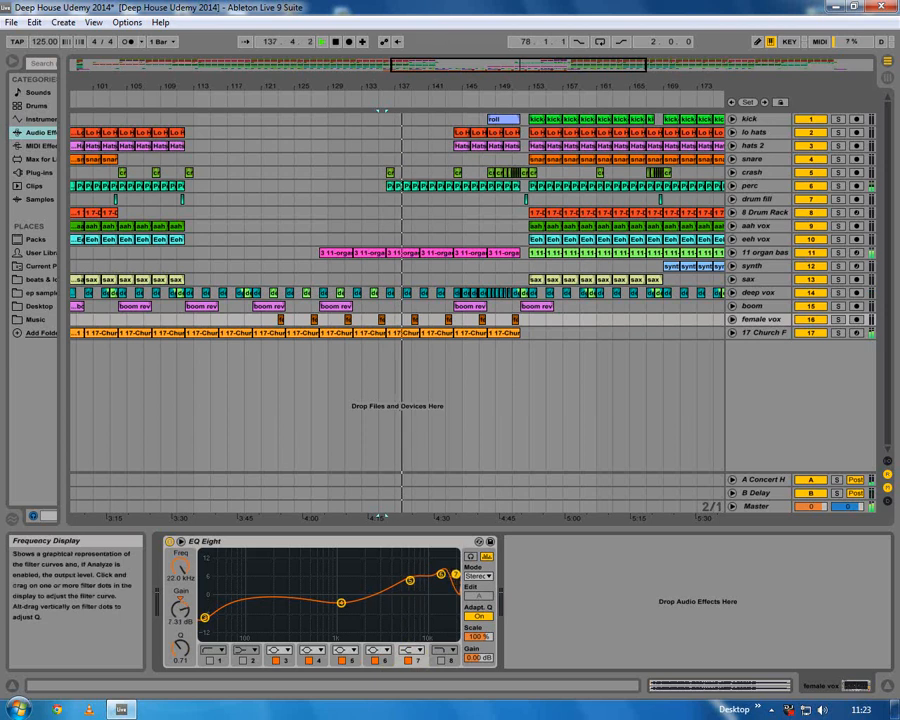
left_click_drag(181, 650, 181, 656)
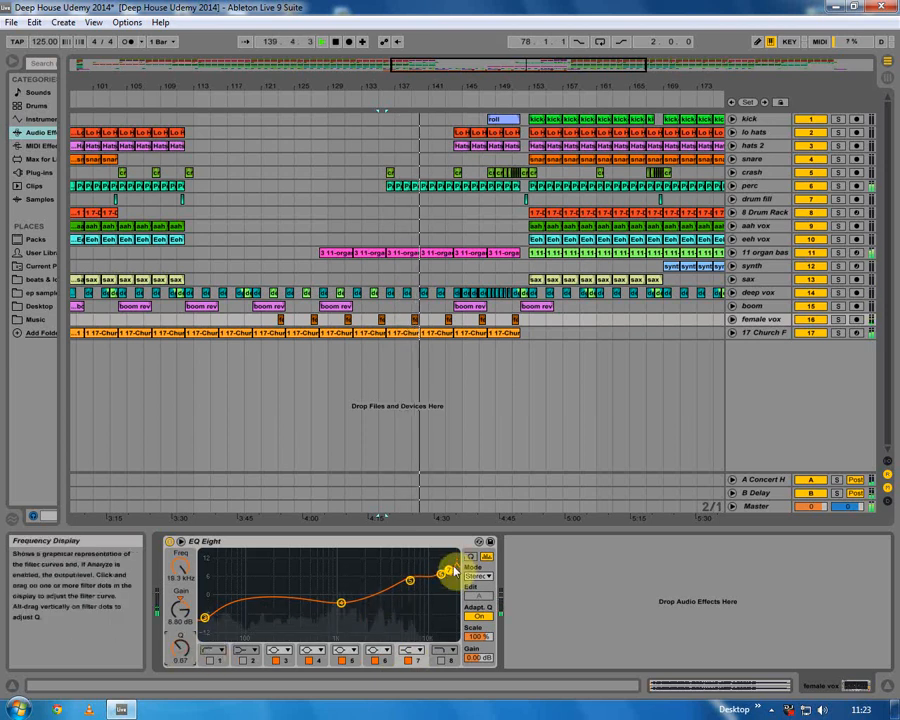
left_click_drag(456, 567, 459, 573)
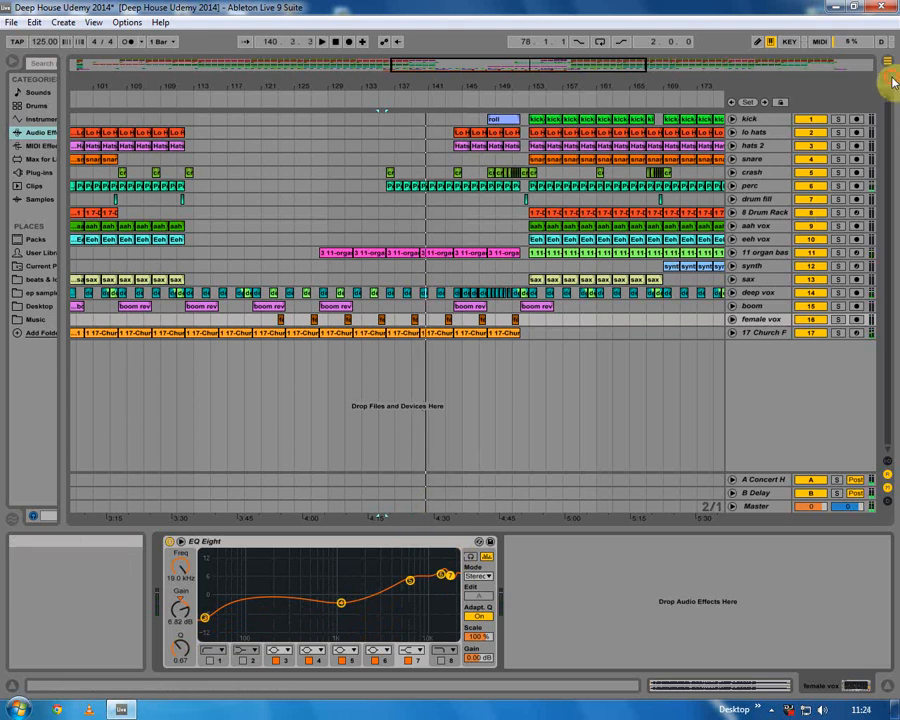
Audition the female vox's B Delay send at 0.0 dB during playback, and set it to -9.0 dB.
left_click(893, 80)
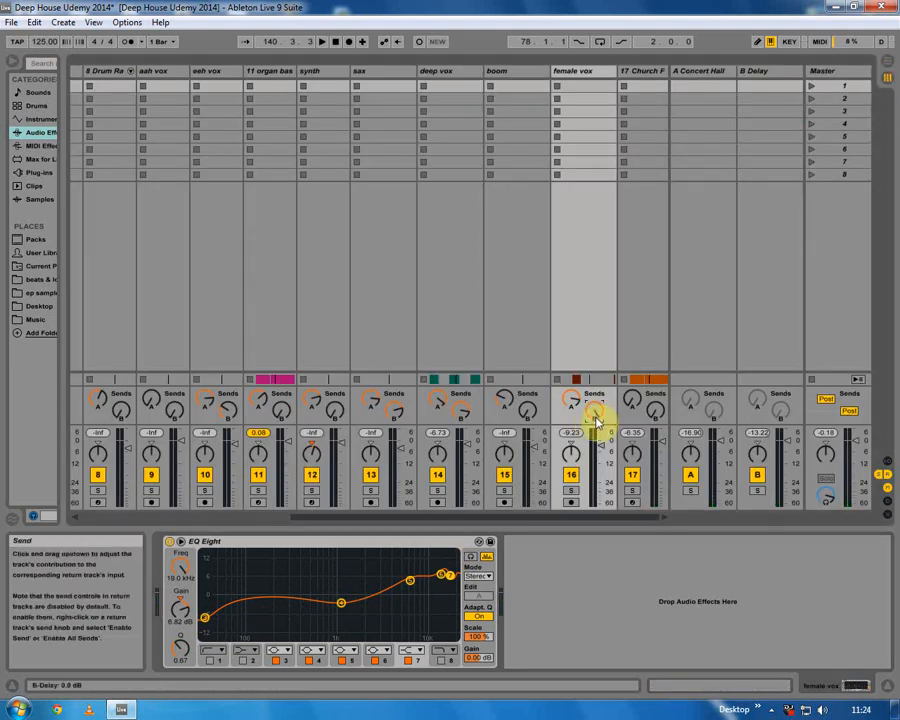
key("space")
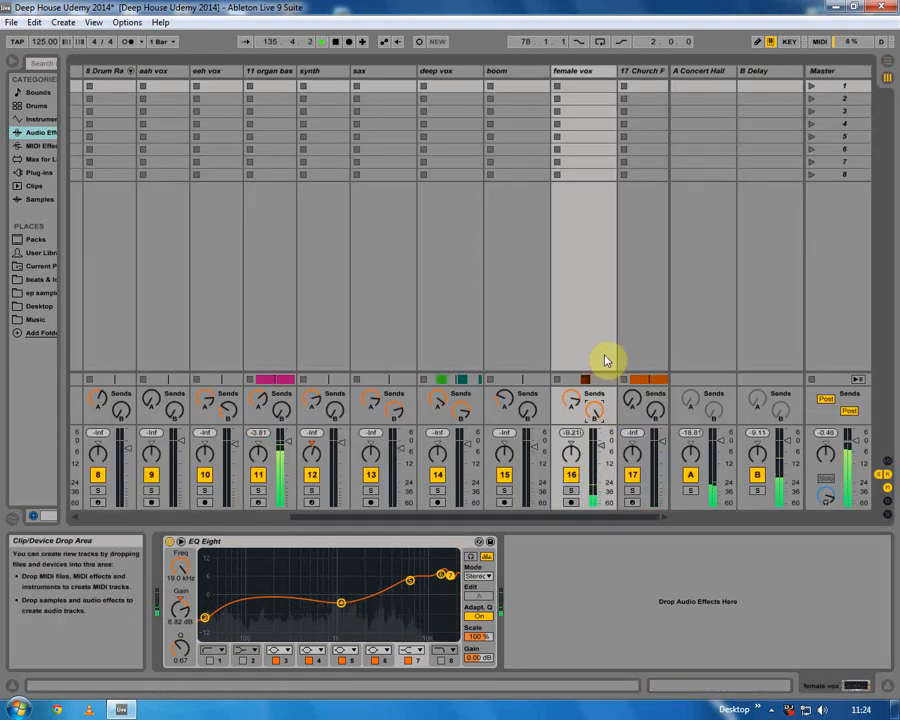
left_click(887, 63)
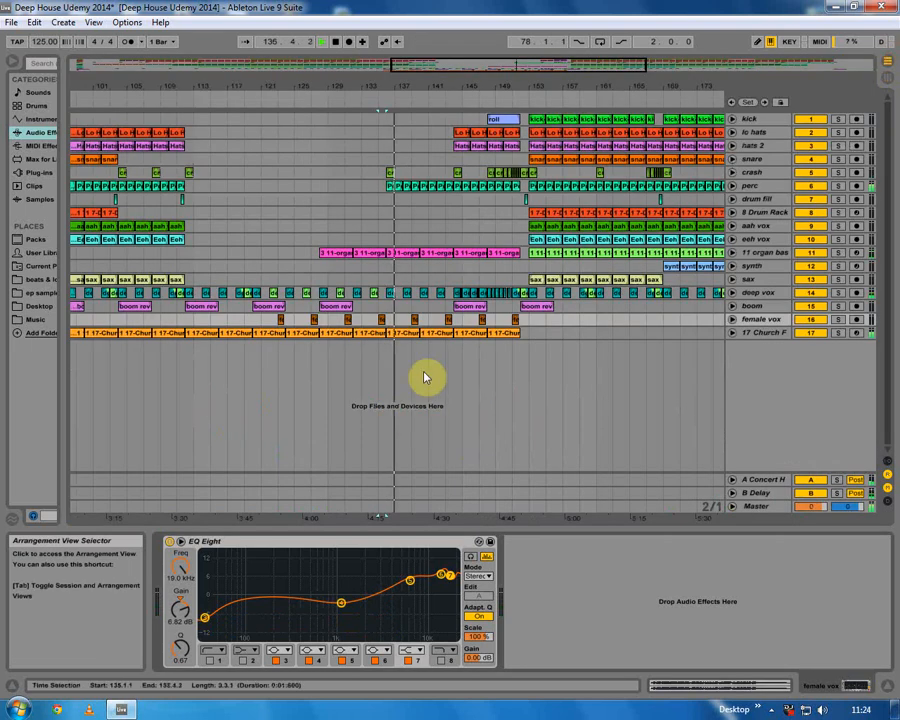
left_click(408, 318)
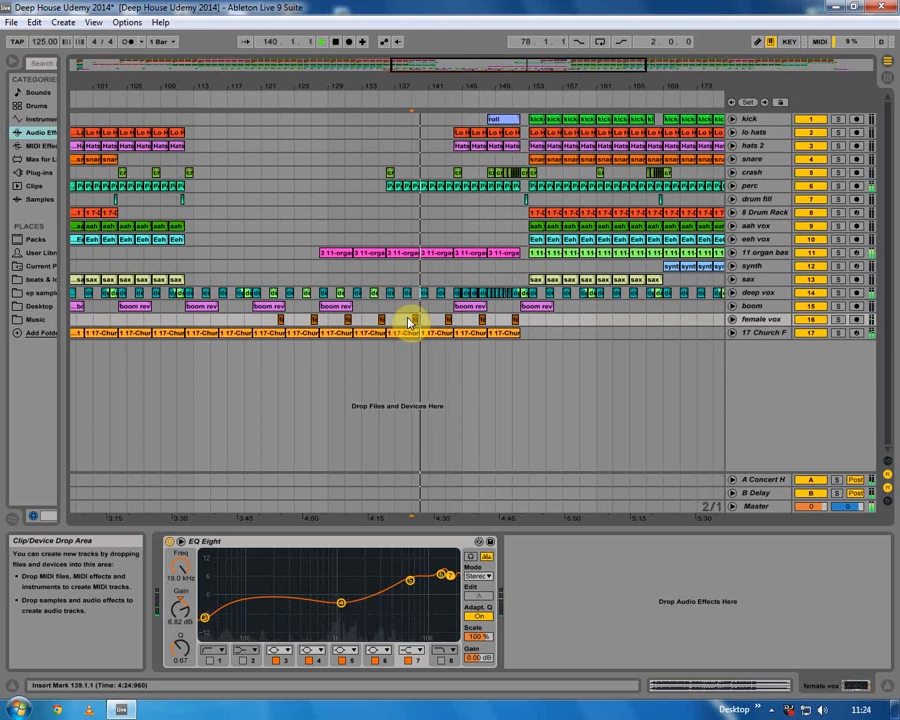
left_click(414, 320)
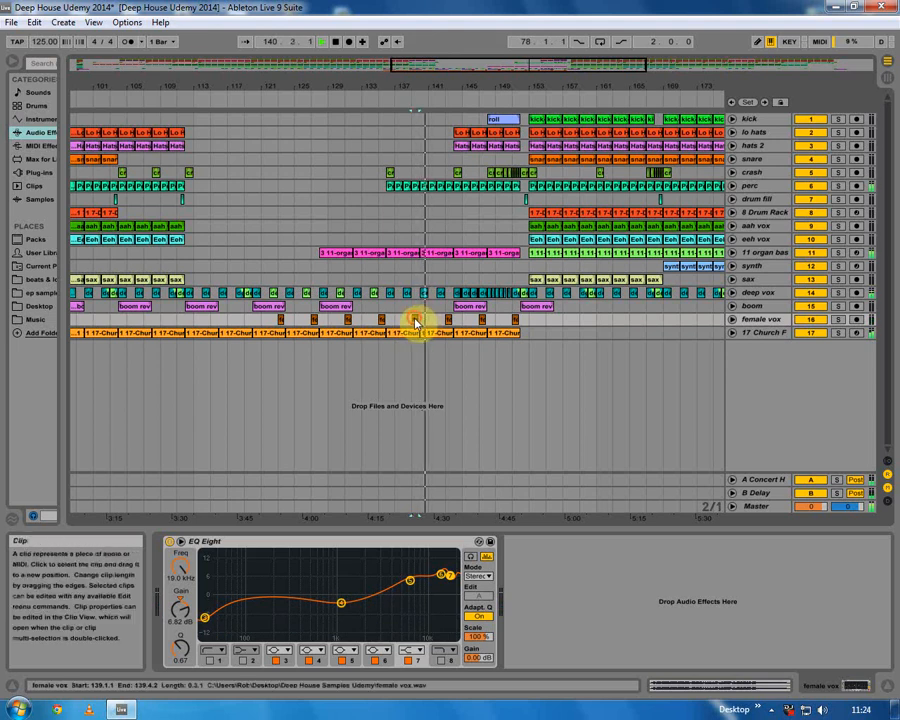
left_click(886, 63)
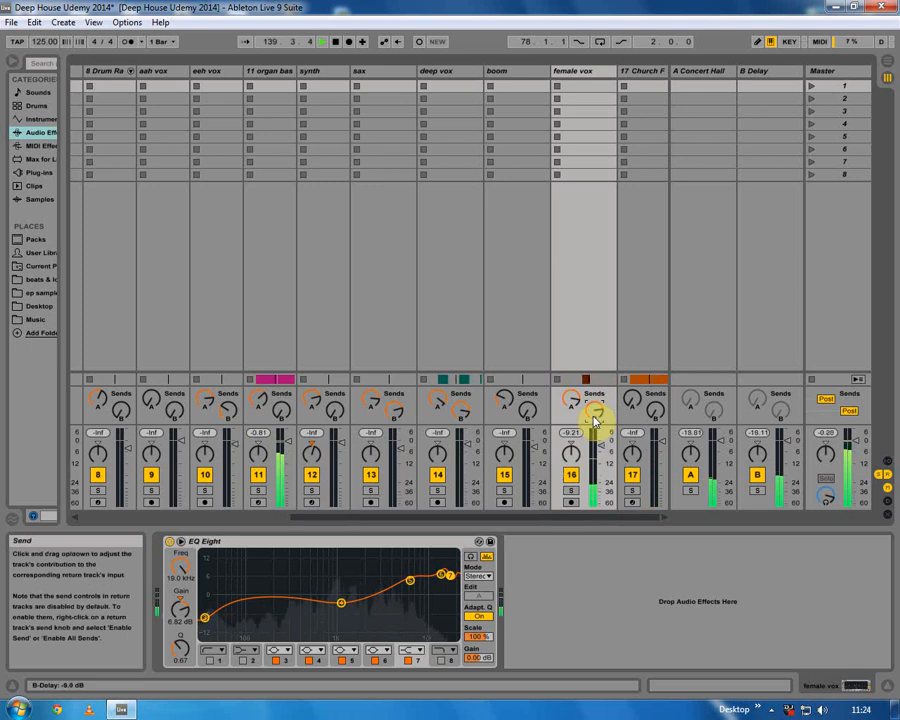
left_click(889, 66)
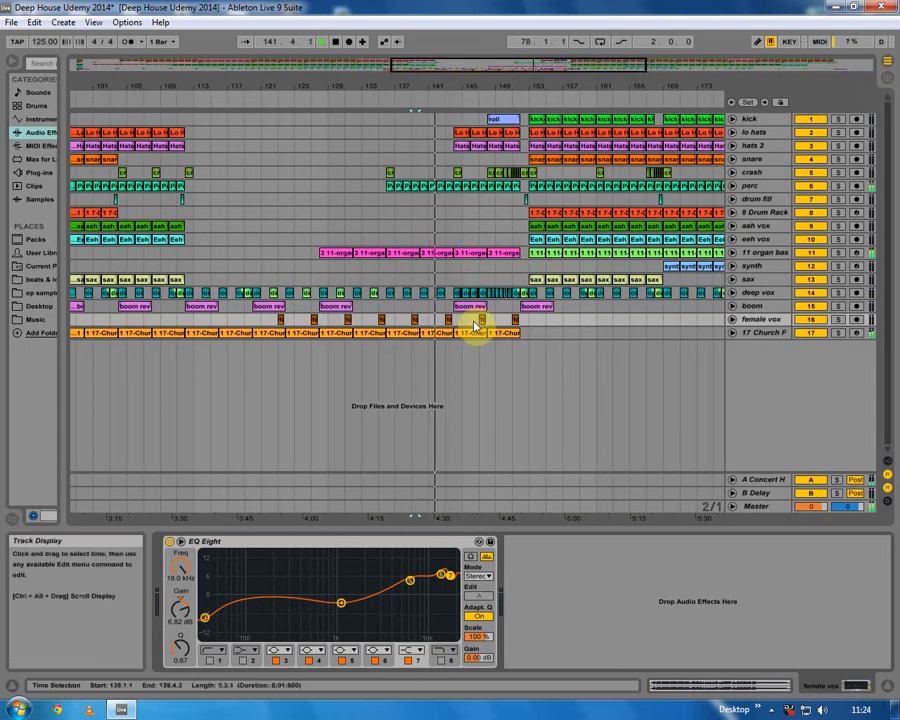
Listen to the transition from bar 151 into the drop, and stop playback.
left_click(510, 328)
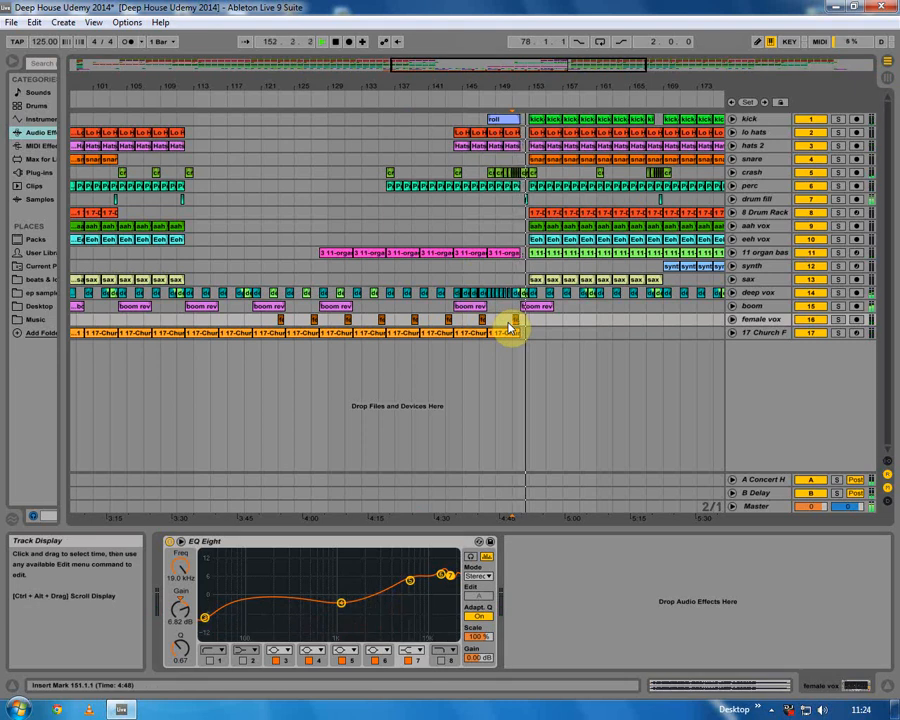
left_click_drag(480, 77, 388, 248)
key("space")
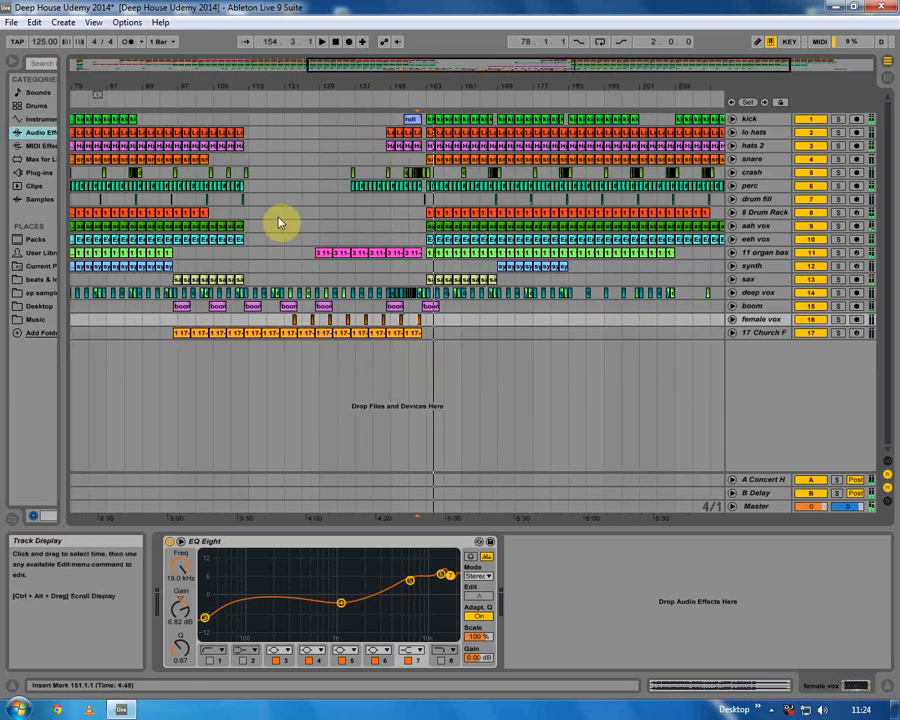
Review the arrangement's entry points, from the lo hats at bar 16 to the synth at bars 47 and 72.
left_click_drag(300, 80, 197, 137)
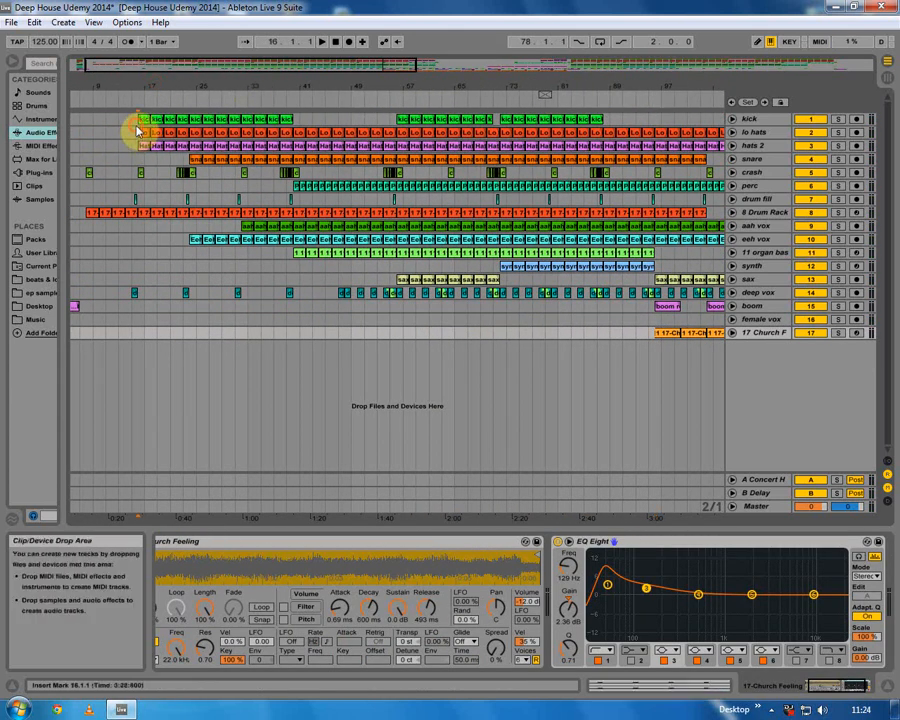
left_click(138, 132)
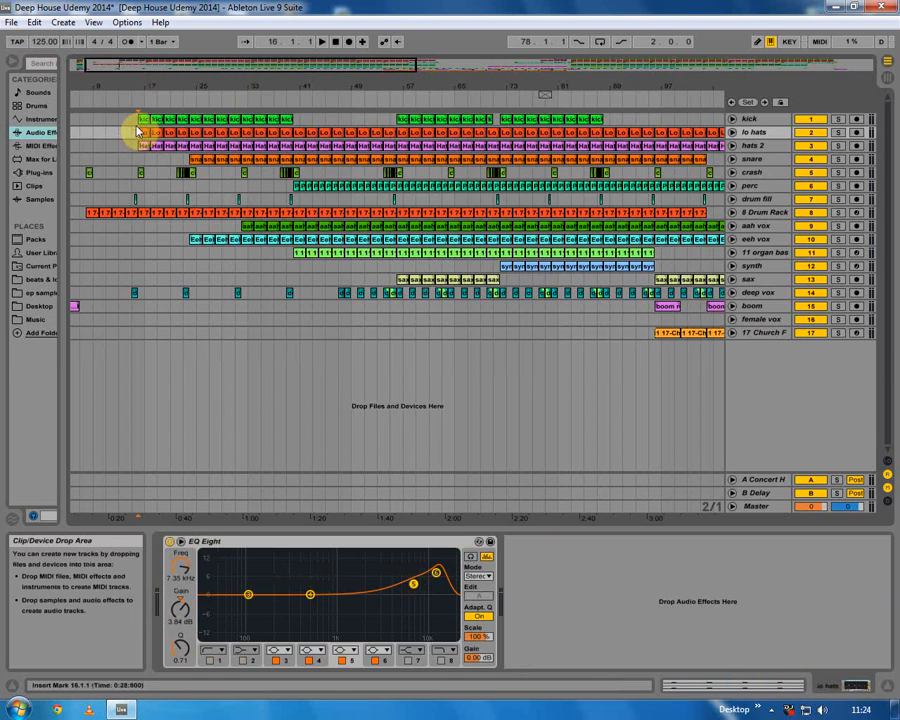
left_click(333, 269)
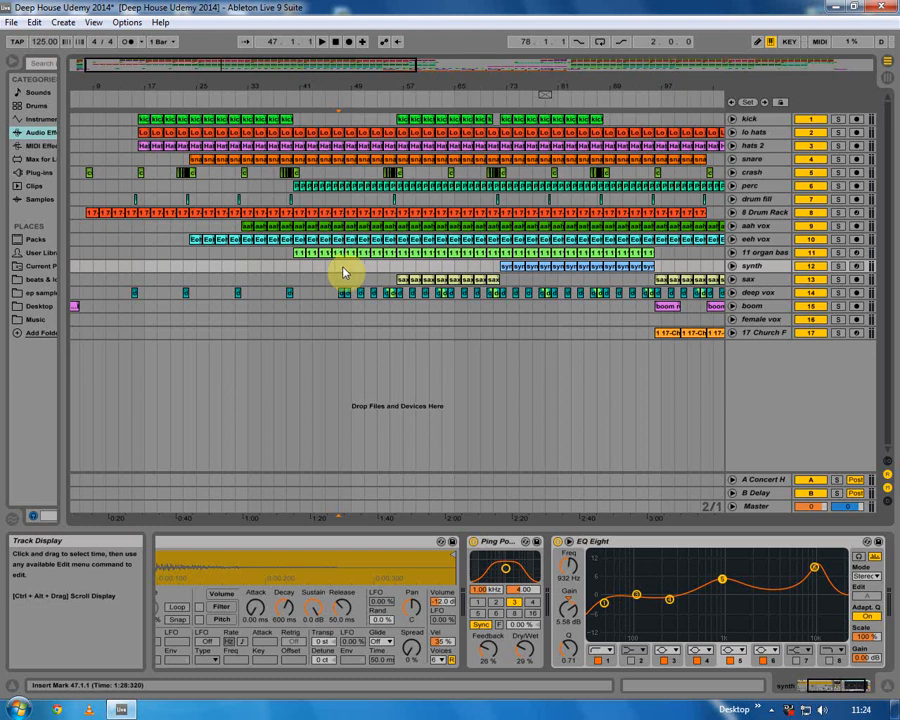
left_click(501, 269)
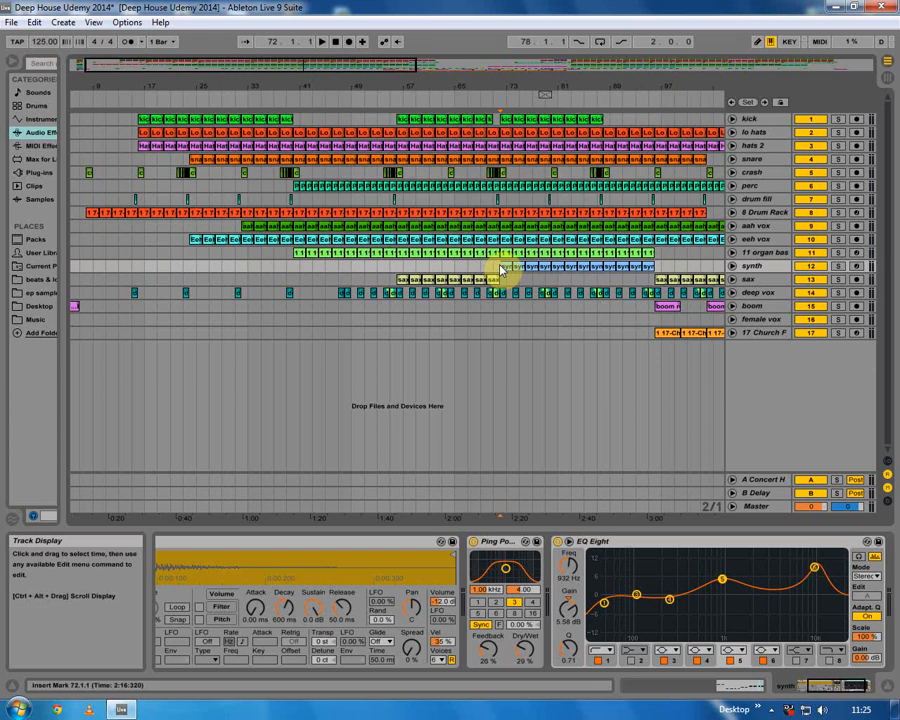
Play the arrangement from the Church Feeling's entry at bar 96, and continue from its clip at bar 112.
left_click(654, 336)
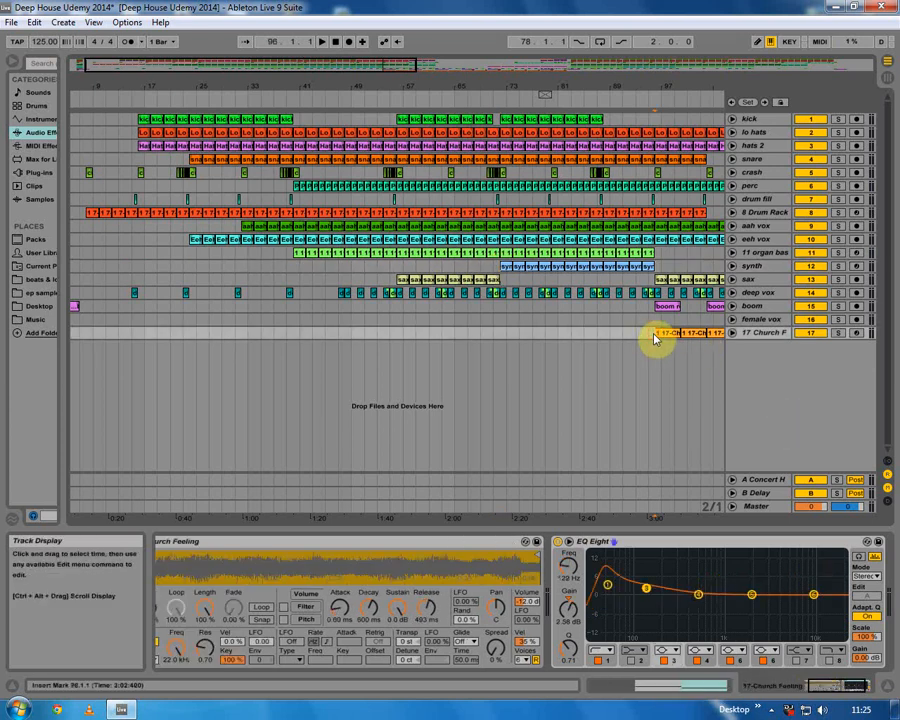
key("space")
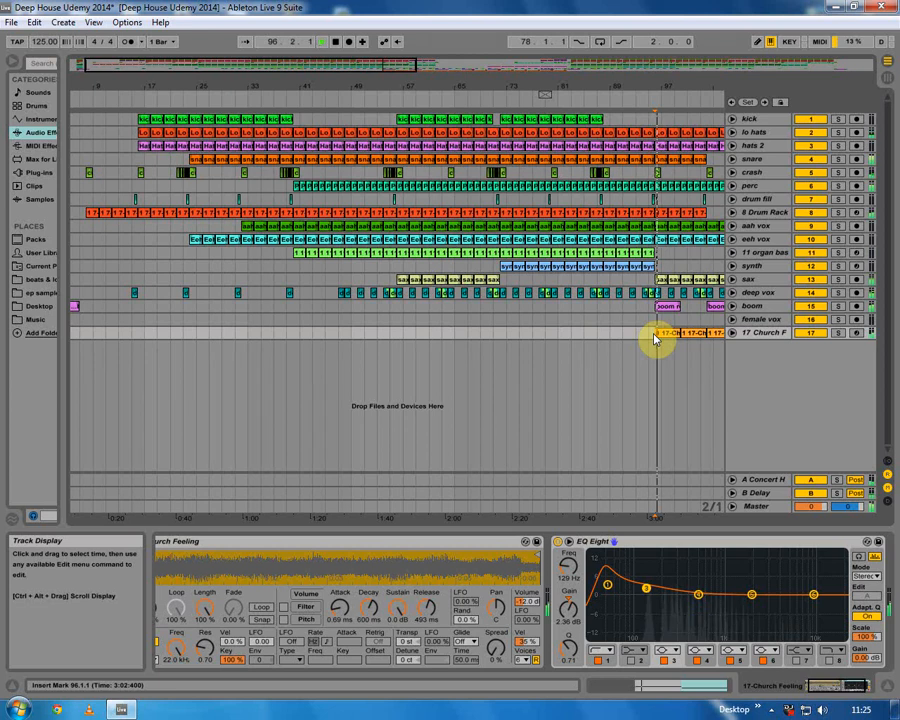
left_click(708, 84)
left_click(625, 333)
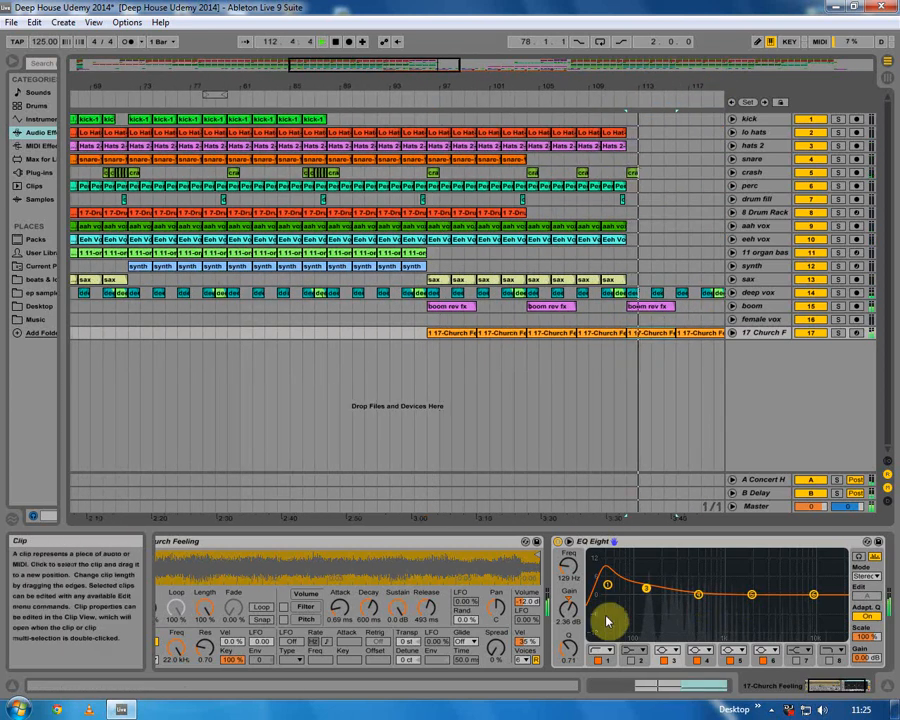
Compare the Church Feeling track with its EQ Eight bypassed and active, and raise band 3 to 4.09 dB at 150 Hz.
left_click(558, 542)
left_click(558, 542)
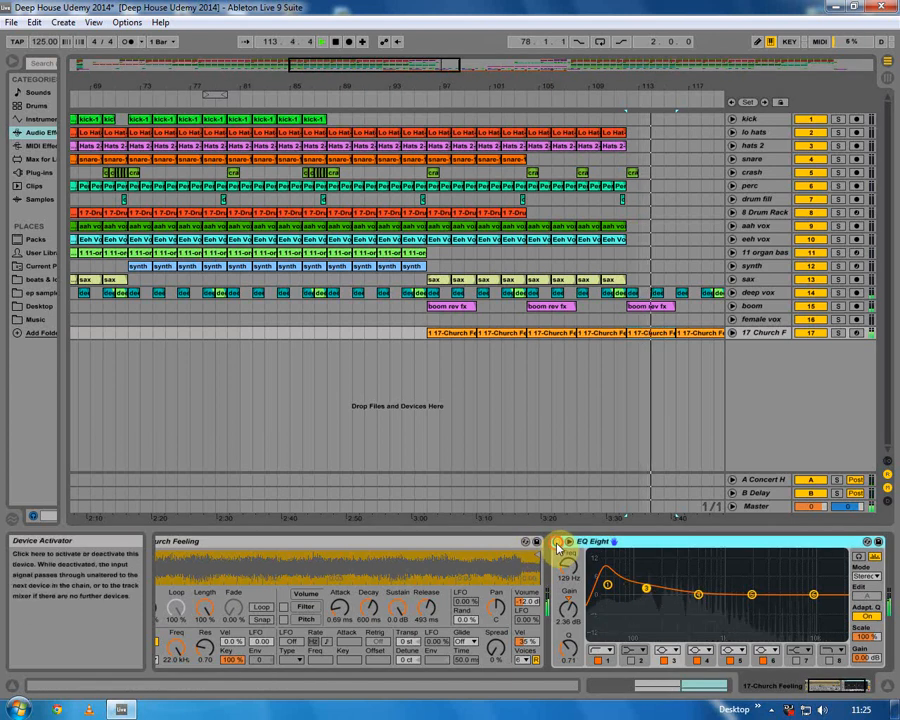
left_click_drag(640, 586, 651, 584)
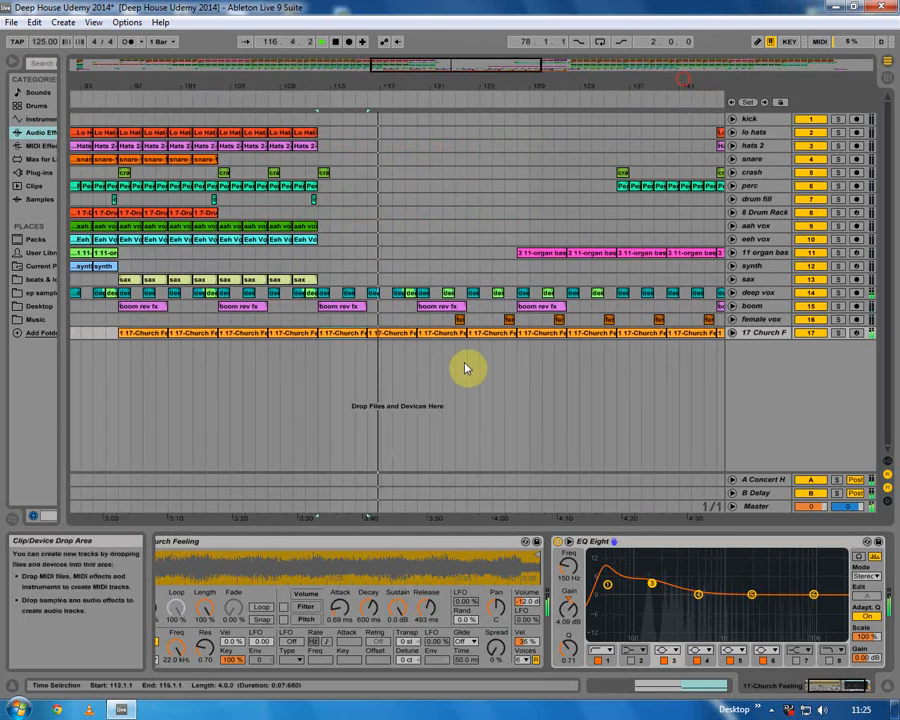
Listen to the female vox against the Church Feeling from bar 126, and place the insert marker at bar 132.
left_click(497, 321)
key("space")
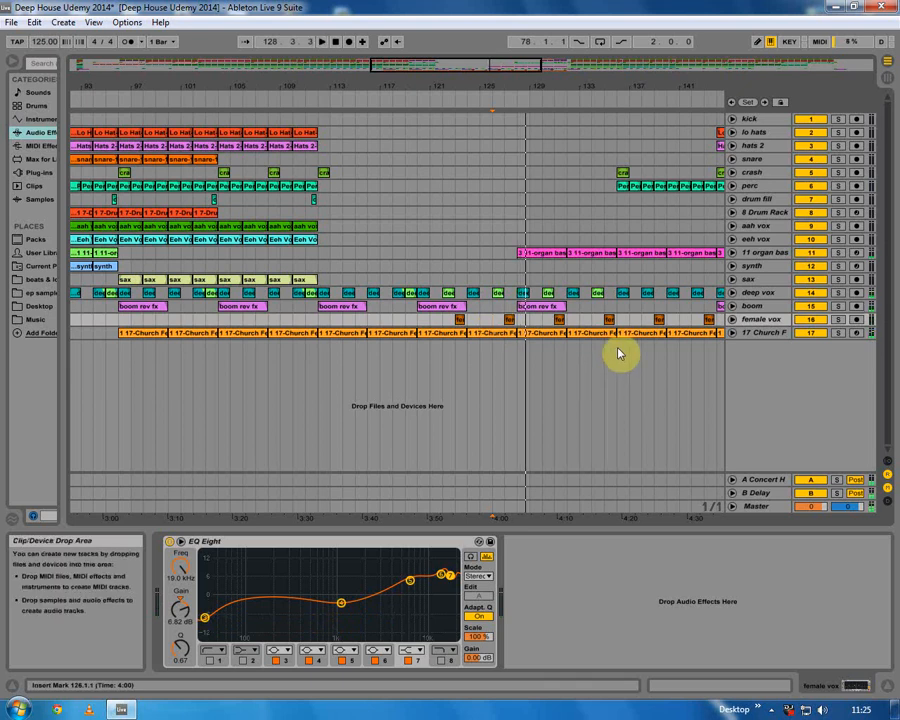
left_click(568, 354)
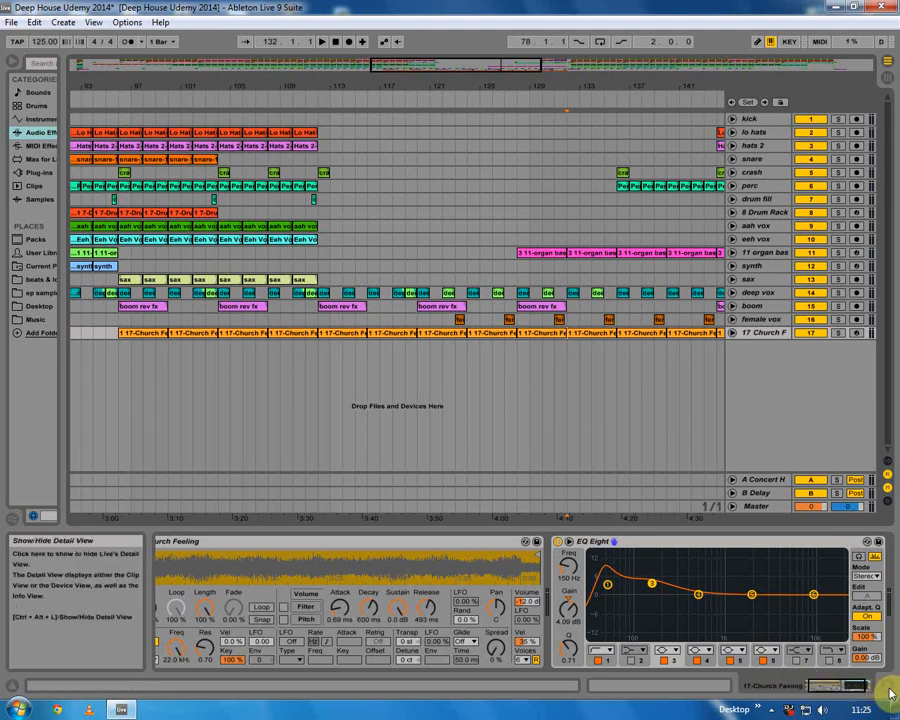
Delete the leftover clips on all tracks between bars 3 and 7 at the start of the arrangement.
left_click(856, 686)
double_click(408, 82)
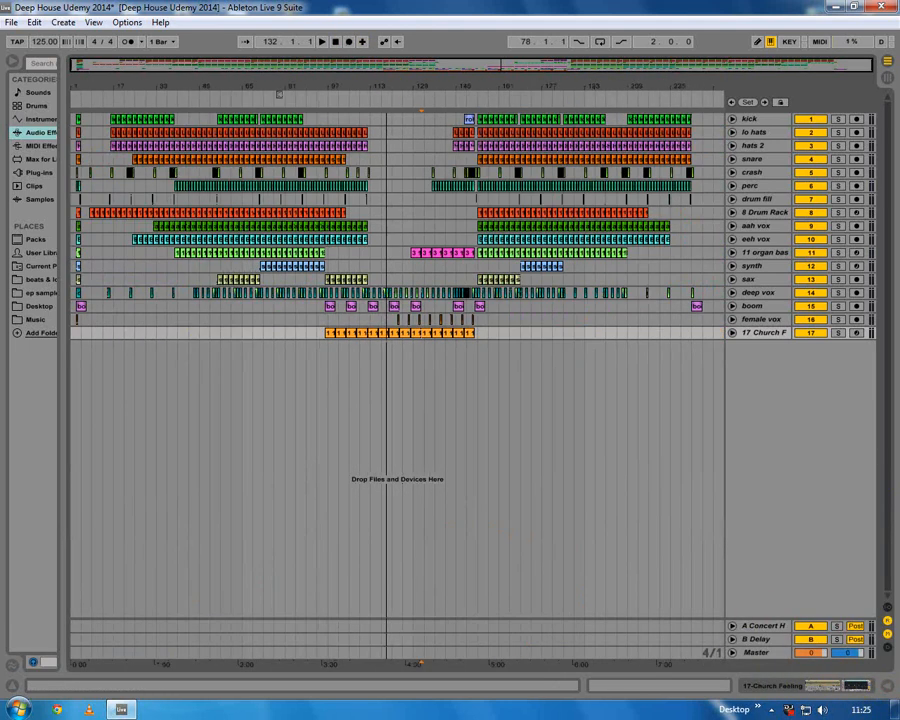
left_click(76, 304)
key("plus")
key("plus")
key("plus")
left_click_drag(103, 336, 199, 93)
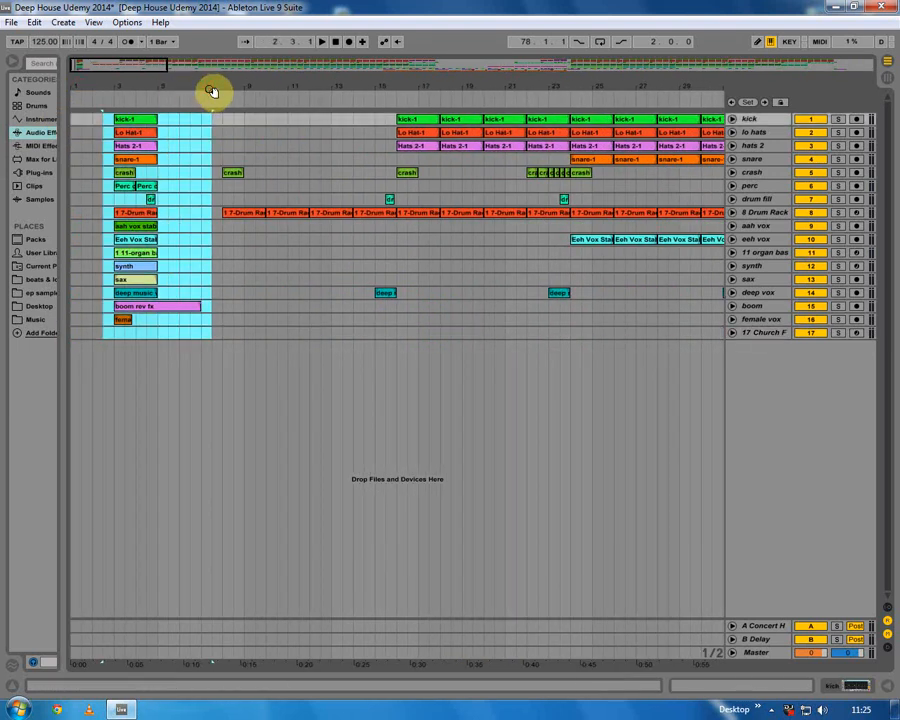
key("Delete")
Copy the deep music vox clip from bar 233 to bar 241 on the deep vox track.
left_click(228, 208)
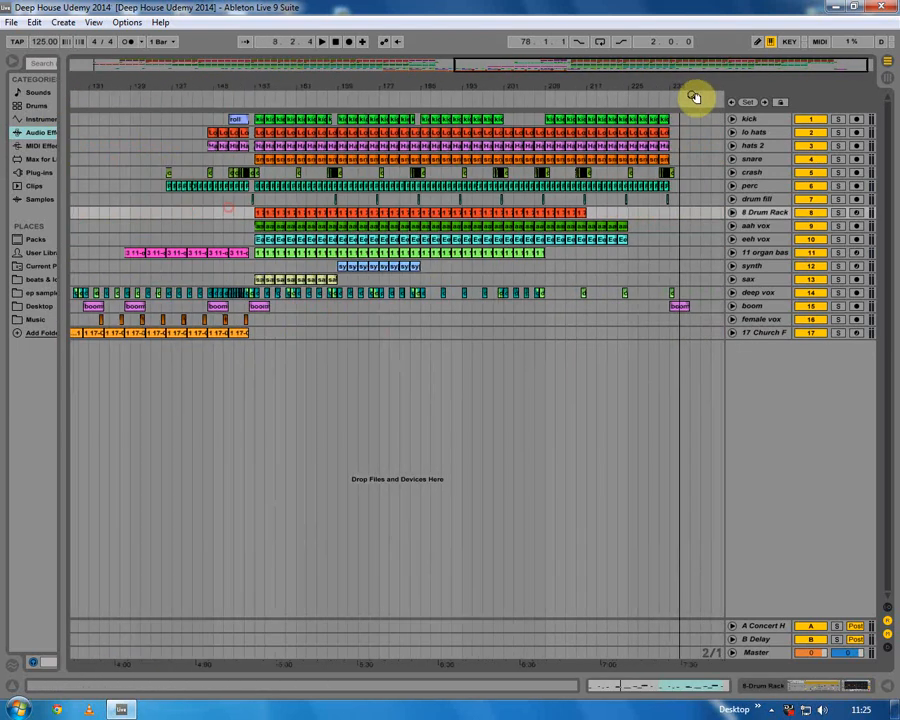
left_click_drag(693, 97, 694, 92)
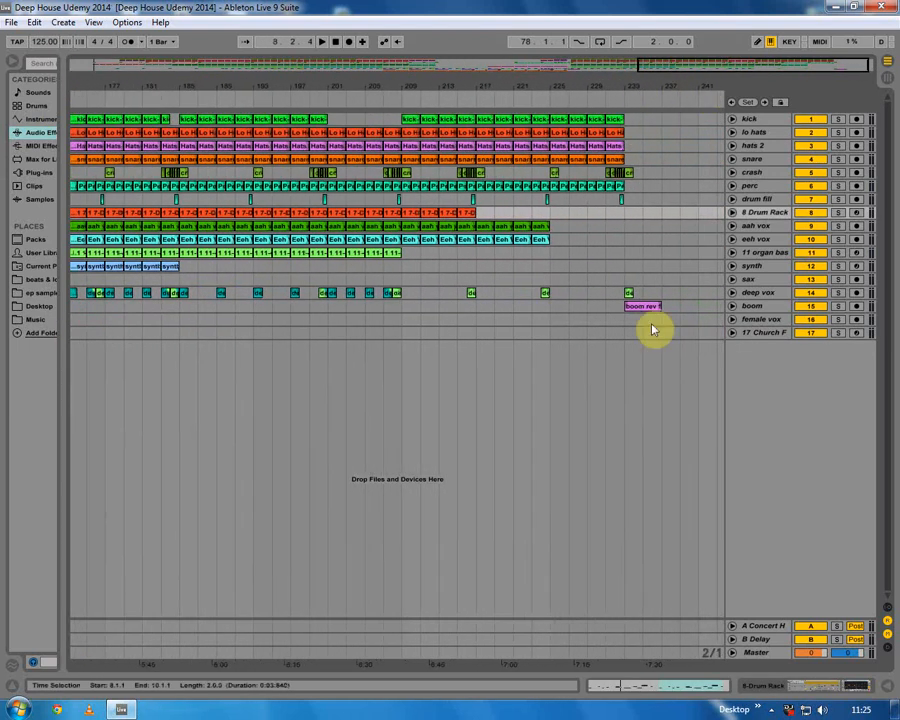
left_click(626, 295)
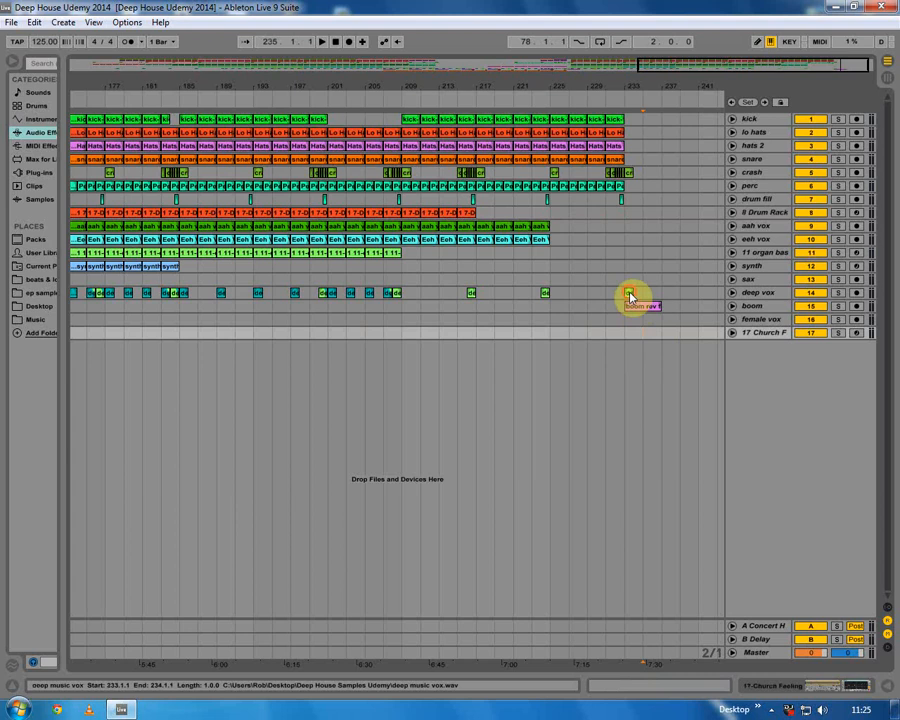
left_click(681, 296)
left_click(701, 296)
key("ctrl+v")
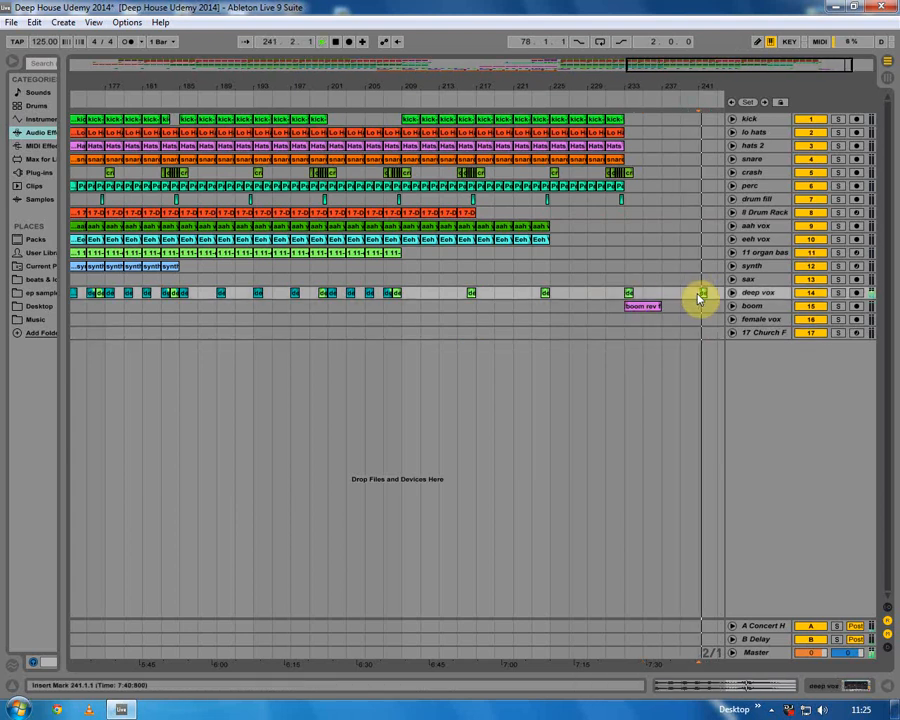
Audition the outro's crash clip at bar 233 and the deep vox clip at bar 241.
left_click(627, 176)
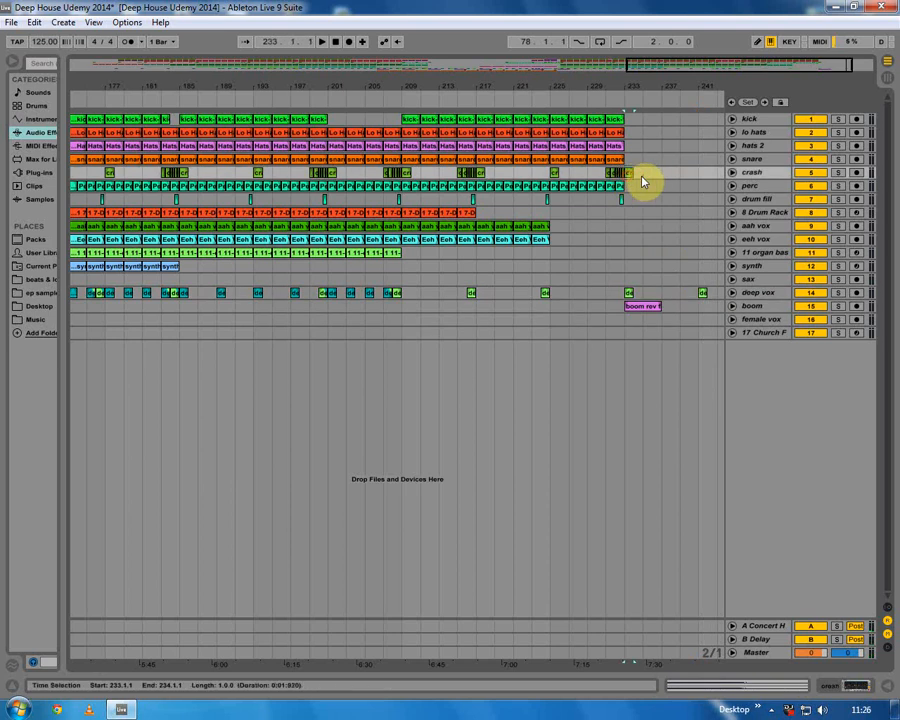
left_click_drag(703, 84, 636, 200)
left_click(643, 293)
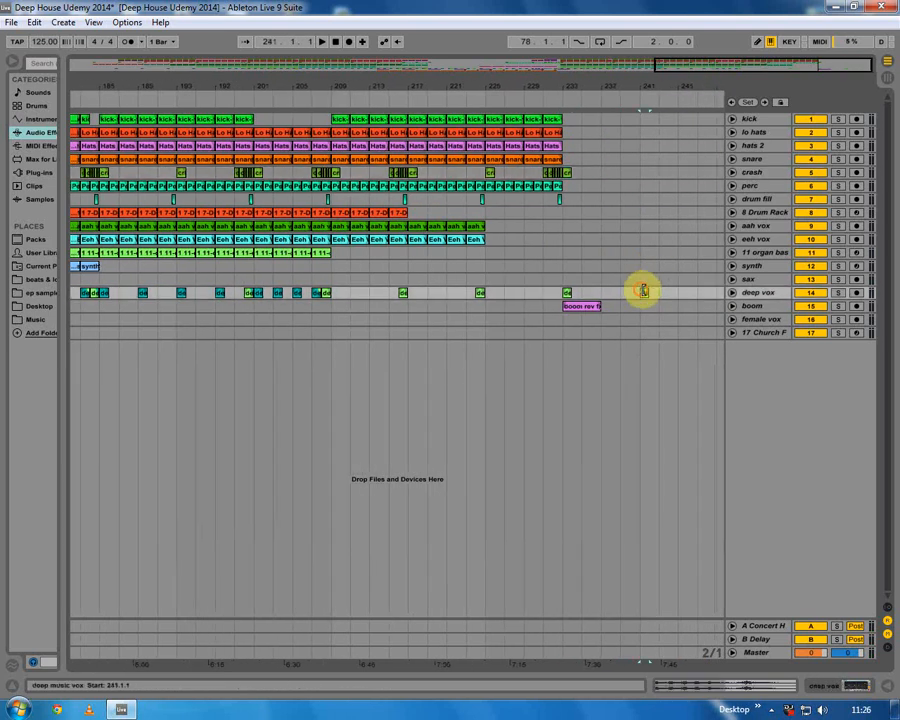
left_click(641, 306)
Audition the boom rev fx clip from bars 233 and 235, and inspect the waveform at its end.
left_click(563, 306)
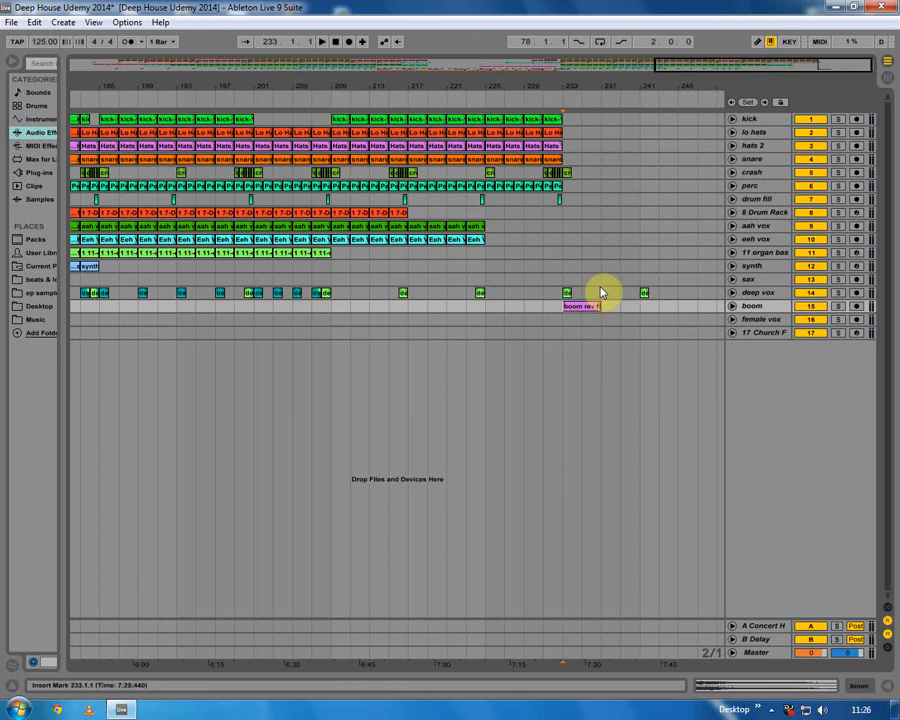
left_click(585, 300)
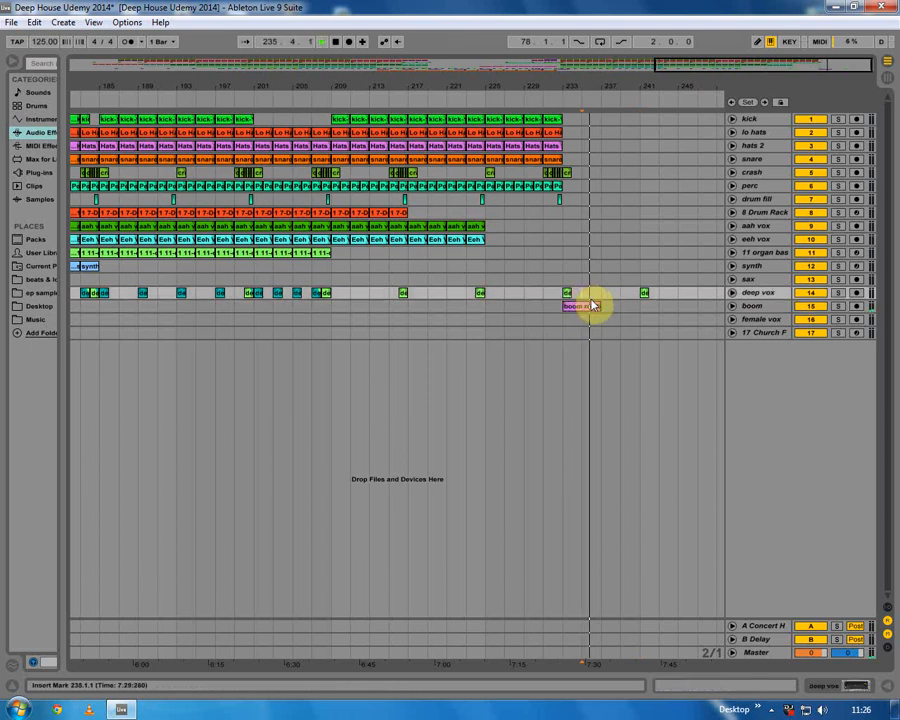
left_click(589, 306)
left_click(597, 306)
left_click(733, 305)
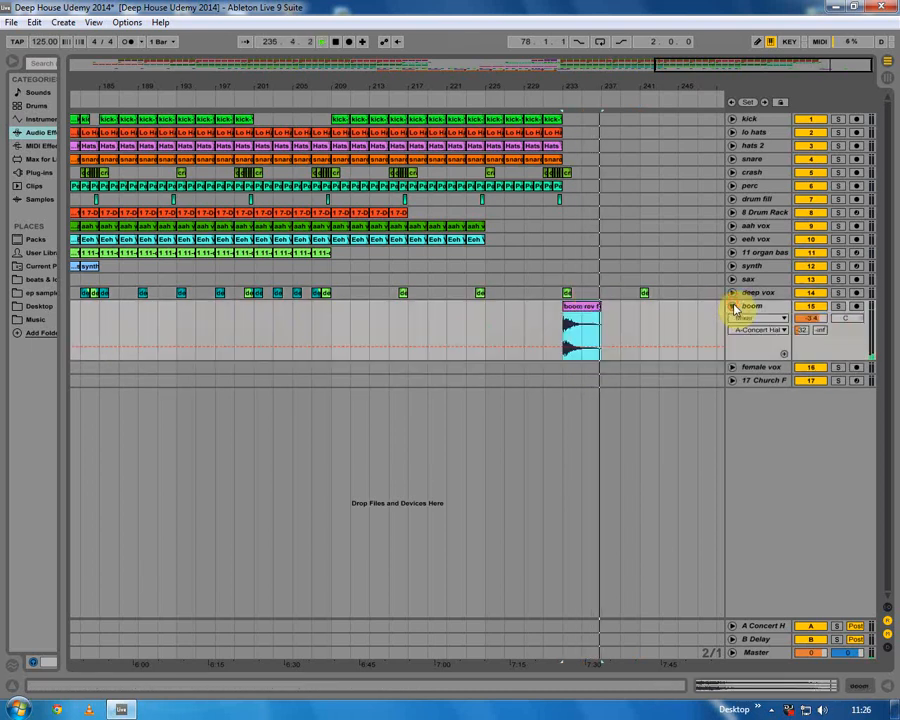
left_click(733, 305)
Play the ending from bar 233, and listen to the final deep vox clip at bar 241.
left_click(560, 188)
left_click(558, 190)
left_click(562, 210)
key("space")
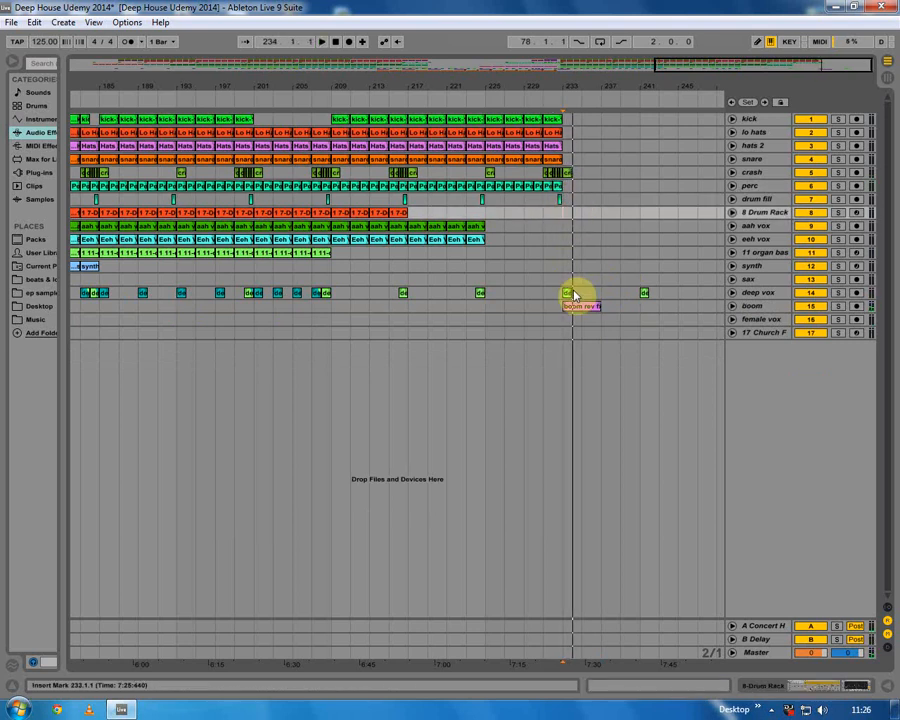
left_click(641, 292)
key("space")
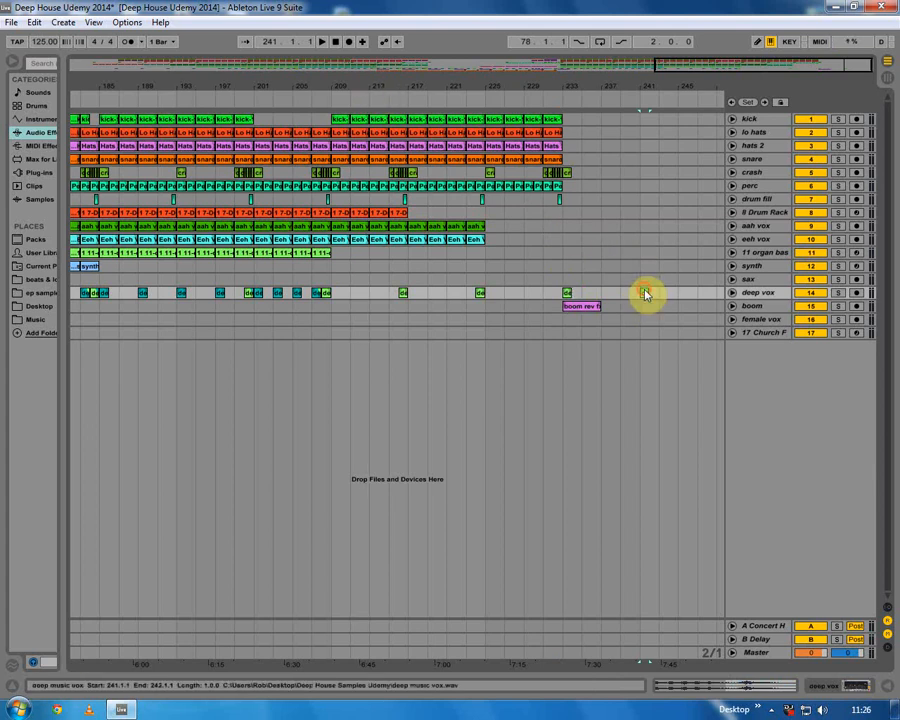
Lower the master track's volume to -14.5 dB in the Session mixer.
left_click_drag(376, 86, 376, 30)
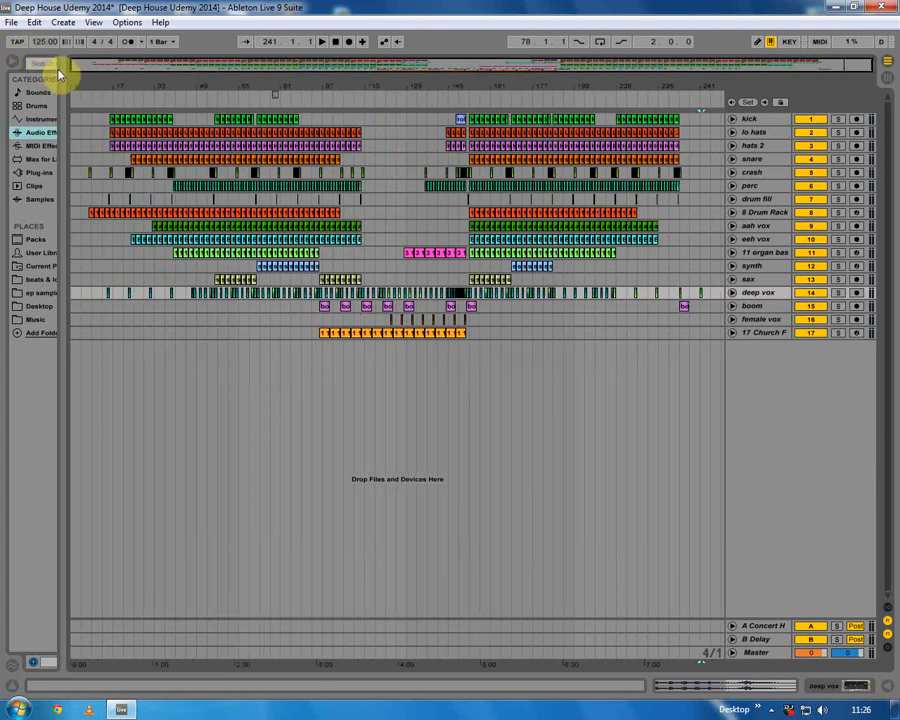
left_click_drag(275, 94, 121, 104)
left_click(886, 60)
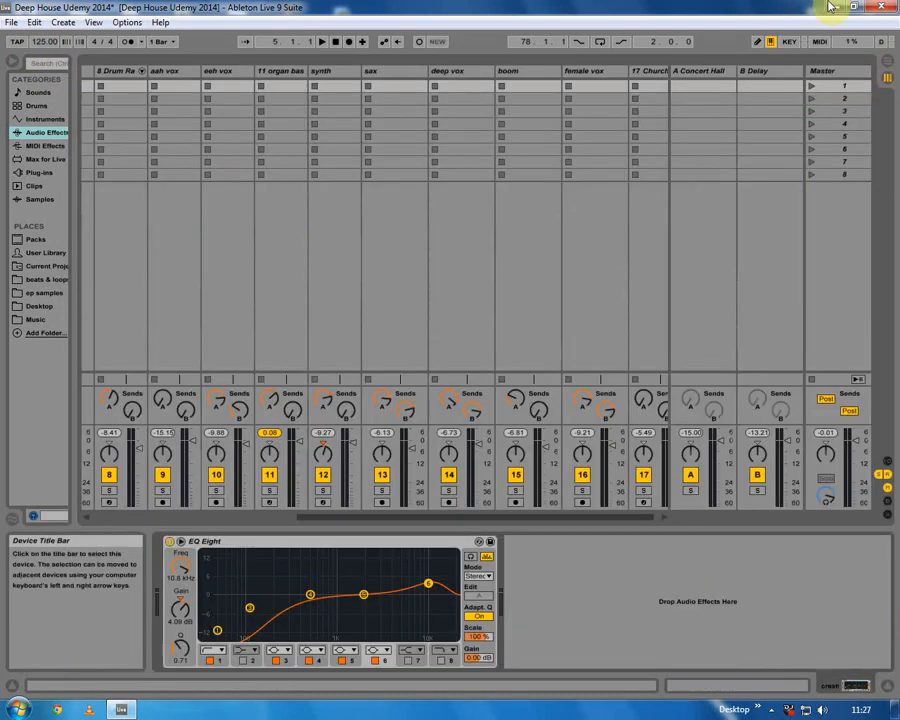
left_click(857, 447)
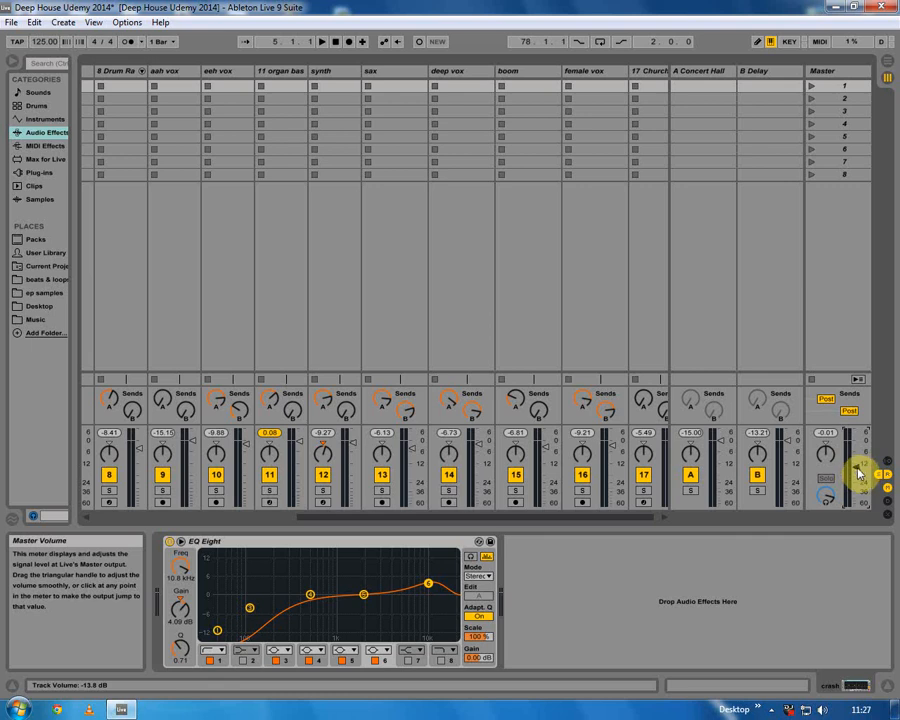
Play the arrangement from bar 55, and check the track and master levels in the Session mixer.
left_click(886, 64)
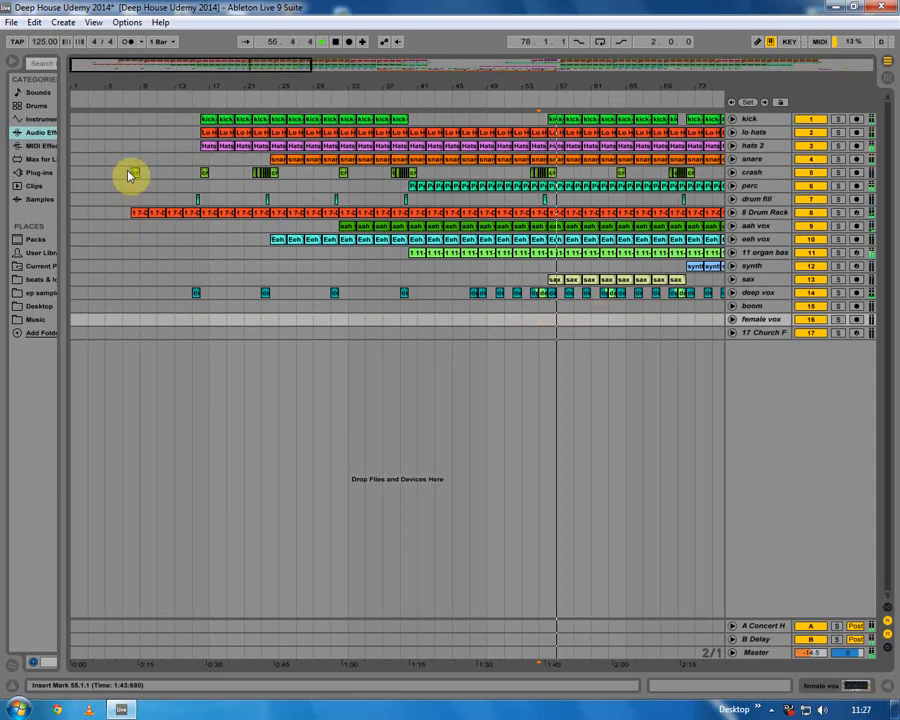
left_click(886, 66)
left_click_drag(458, 518, 365, 519)
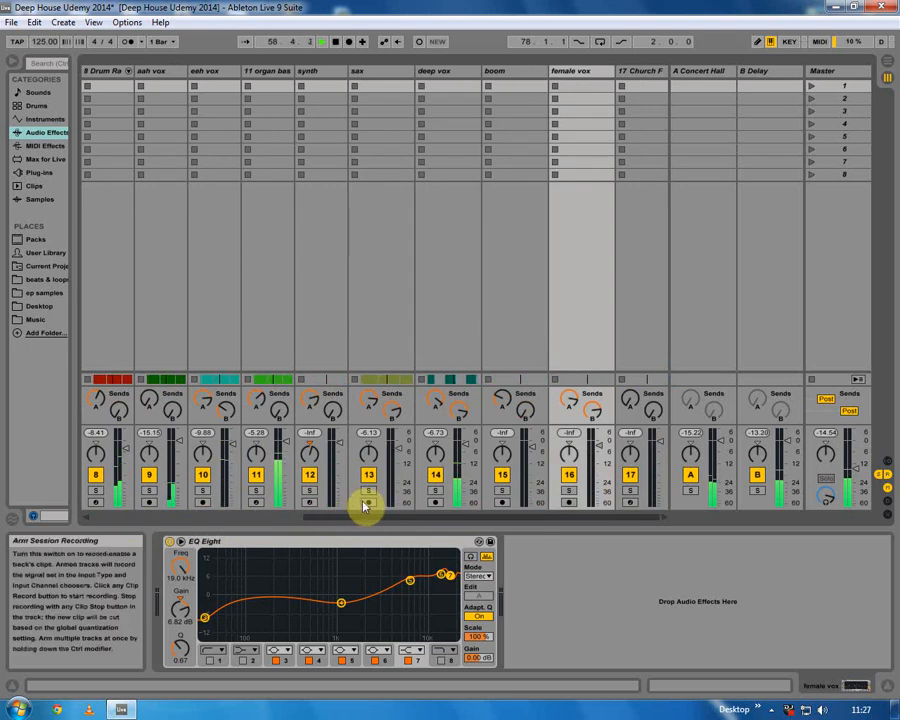
Return to the arrangement, and save the Live Set.
key("Tab")
left_click(10, 22)
left_click(30, 146)
Export the track as a Windows Wave file named "deep house 2014" to the Desktop.
left_click(10, 22)
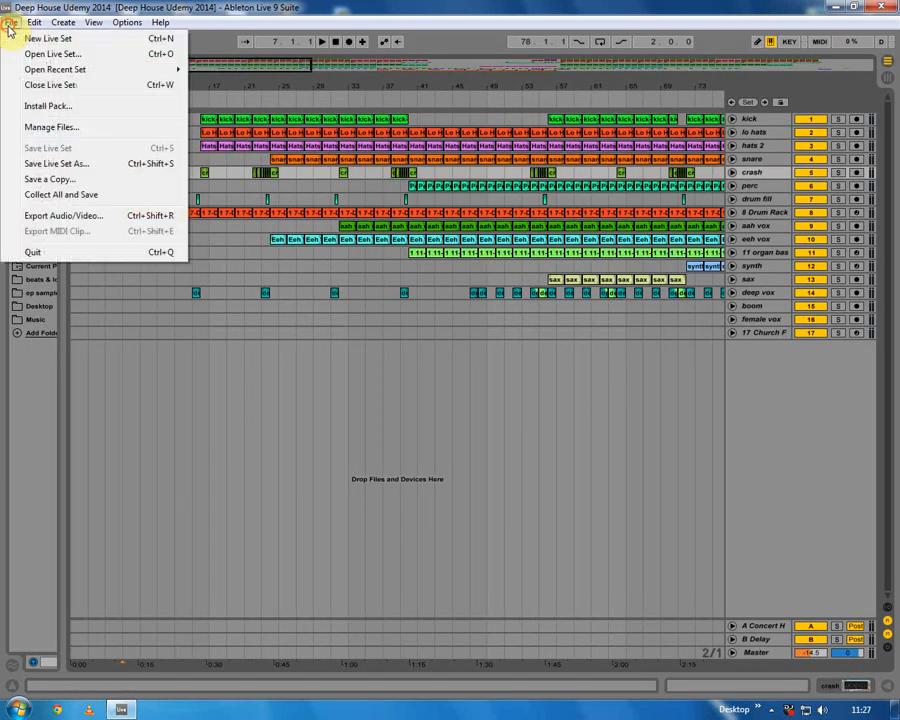
left_click(30, 212)
left_click(438, 515)
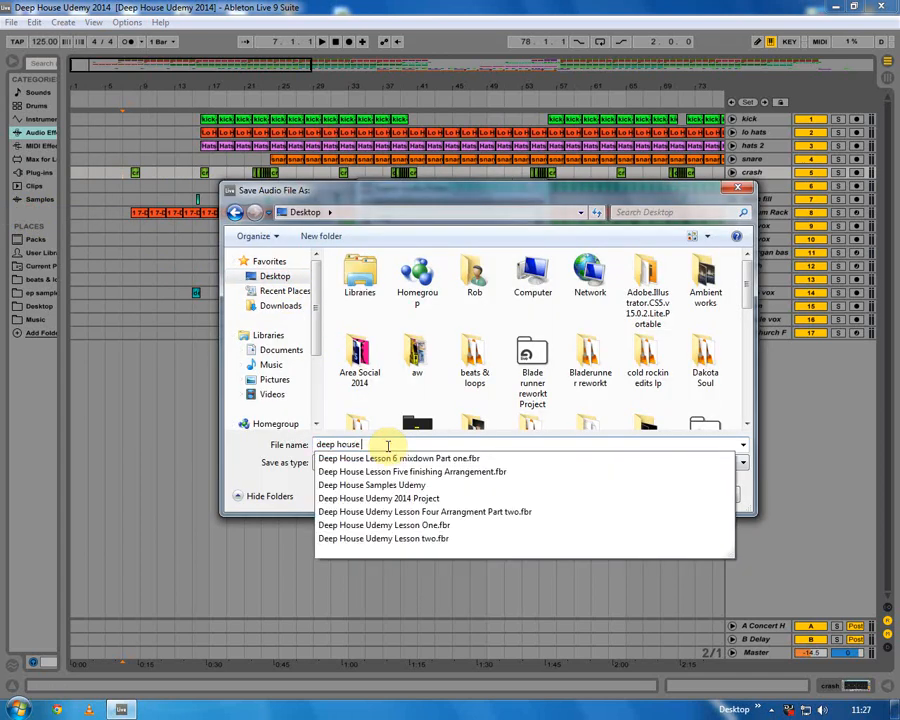
type("2014")
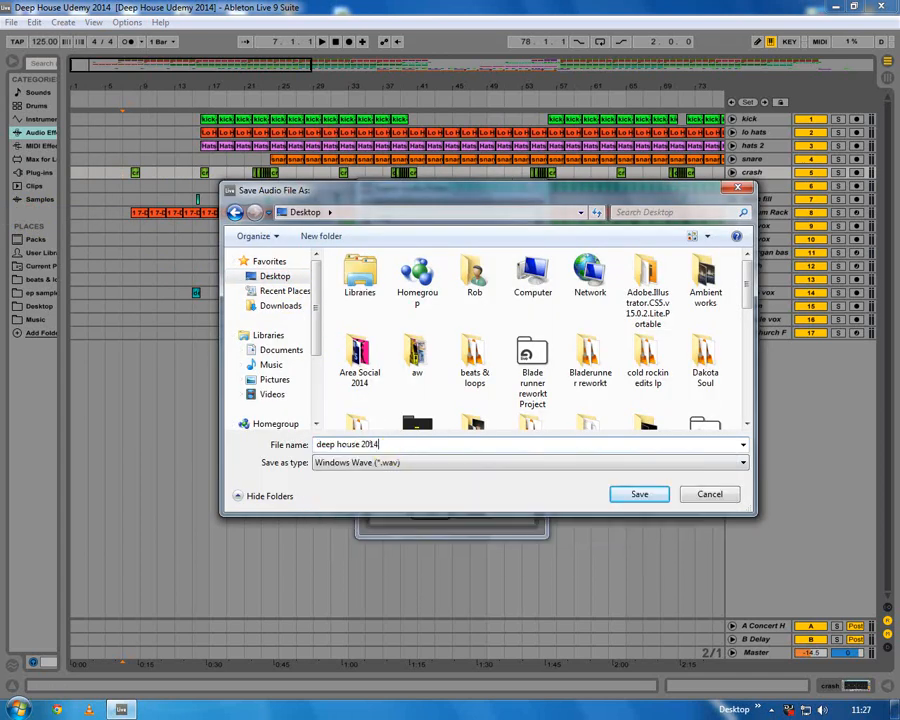
left_click(638, 494)
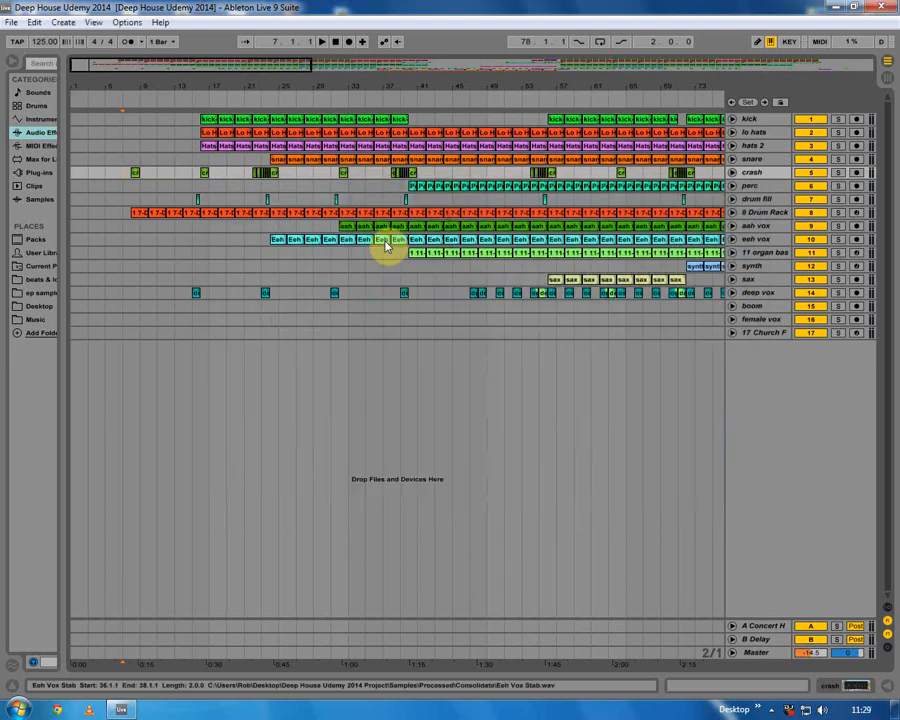